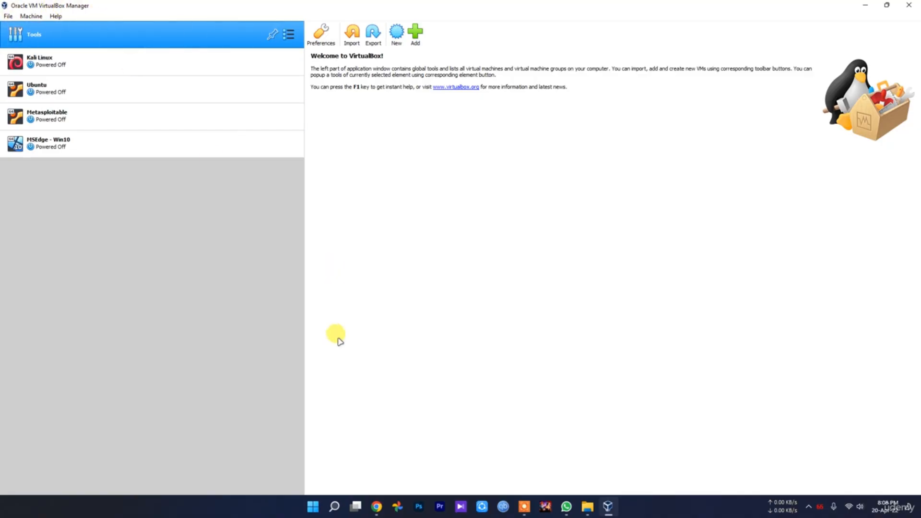
Step: Bring Chrome forward and open the 'Ubuntu: Enterprise Open Source and Linux' search result
{"action": "left_click", "coordinate": [377, 506]}
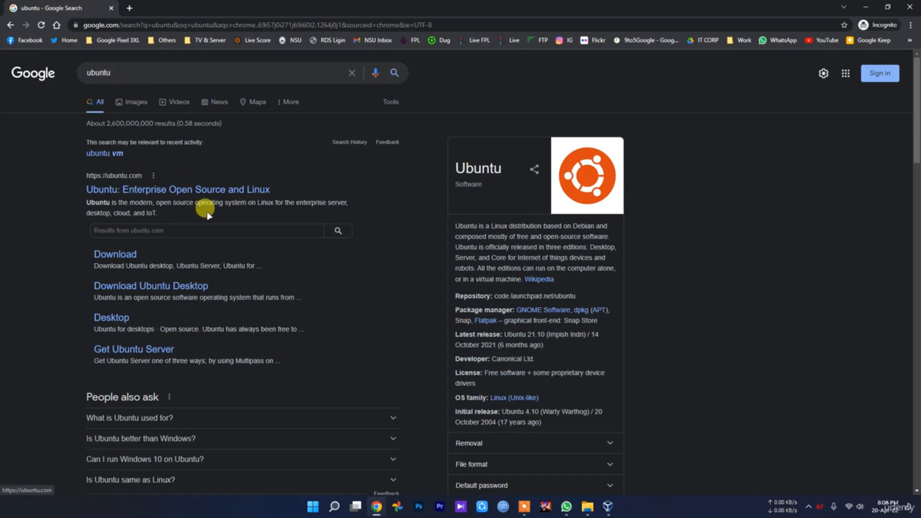
{"action": "left_click", "coordinate": [163, 191]}
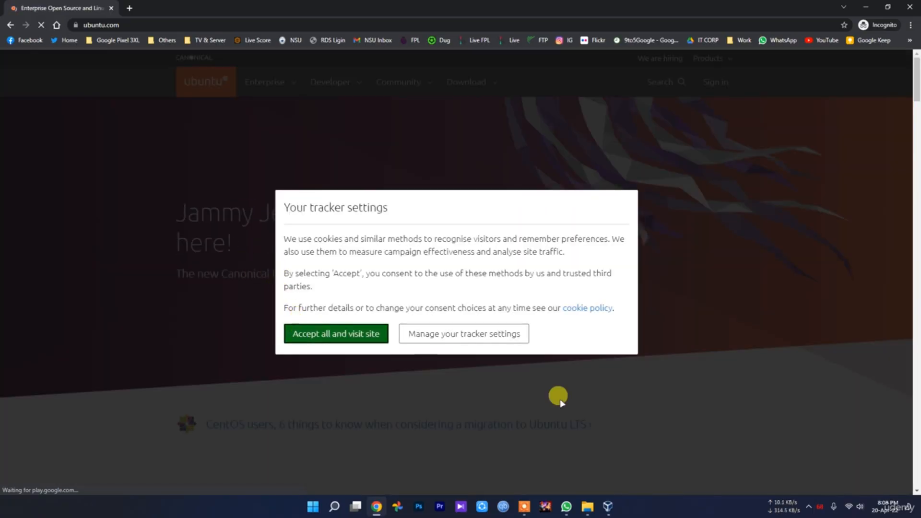
Step: In the New folder window, look inside metasploitable-linux-2.0.0 and its Metasploitable2-Linux folder
{"action": "mouse_move", "coordinate": [584, 511]}
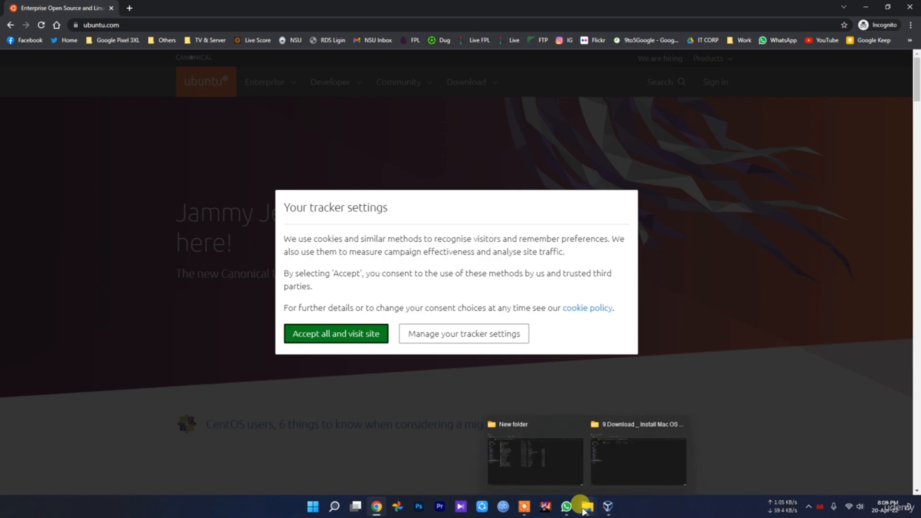
{"action": "left_click", "coordinate": [528, 466]}
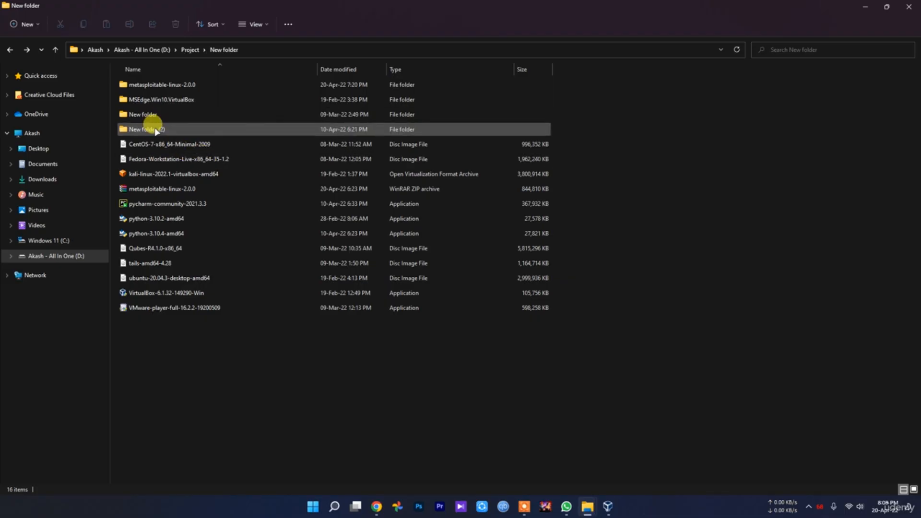
{"action": "left_click", "coordinate": [606, 506]}
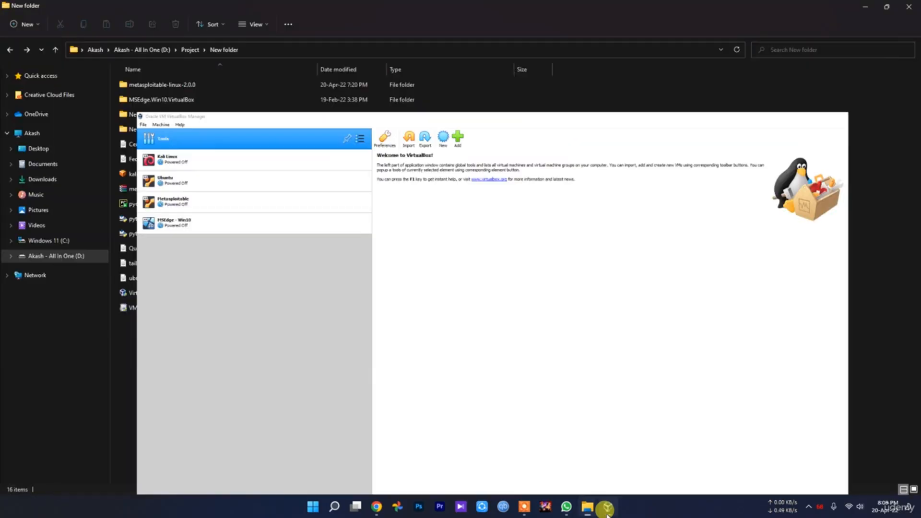
{"action": "left_click", "coordinate": [607, 508]}
{"action": "double_click", "coordinate": [159, 86]}
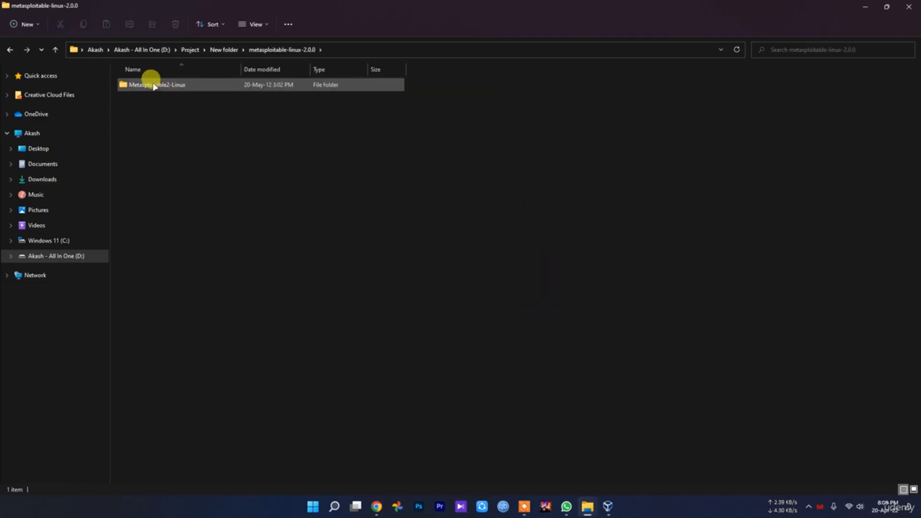
{"action": "double_click", "coordinate": [154, 85]}
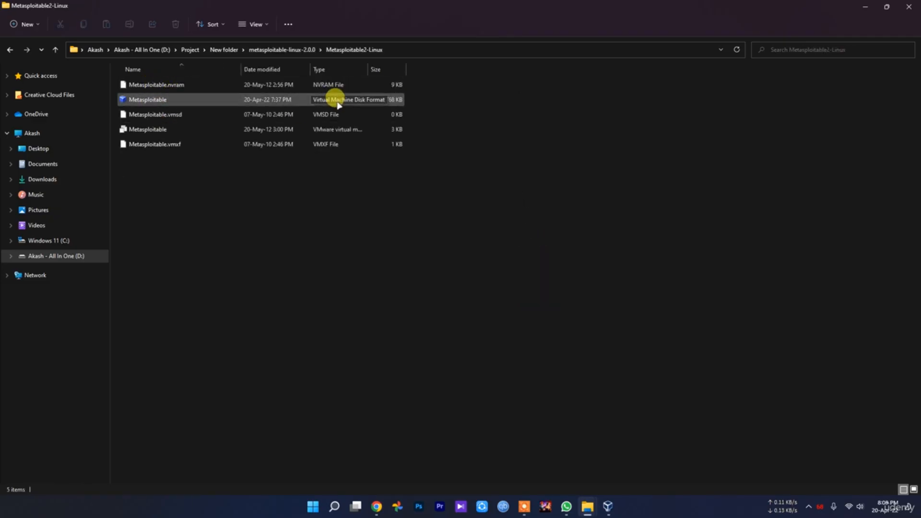
Step: Look inside MSEdge.Win10.VirtualBox, then return to the New folder listing
{"action": "key", "text": "alt+Up"}
{"action": "key", "text": "alt+Up"}
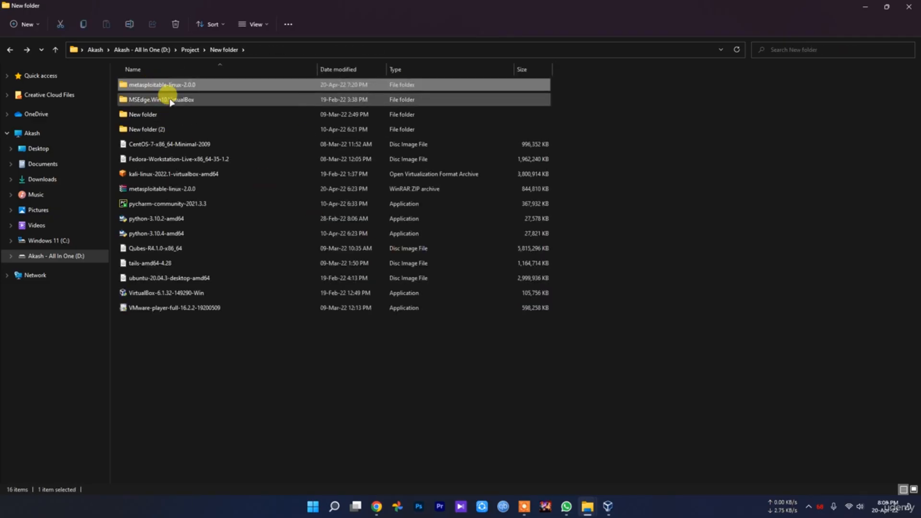
{"action": "double_click", "coordinate": [166, 100]}
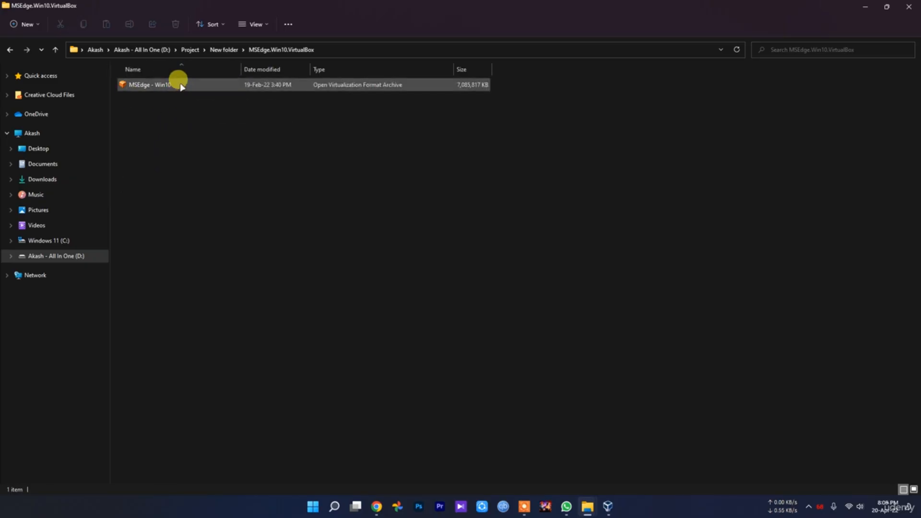
{"action": "key", "text": "alt+Up"}
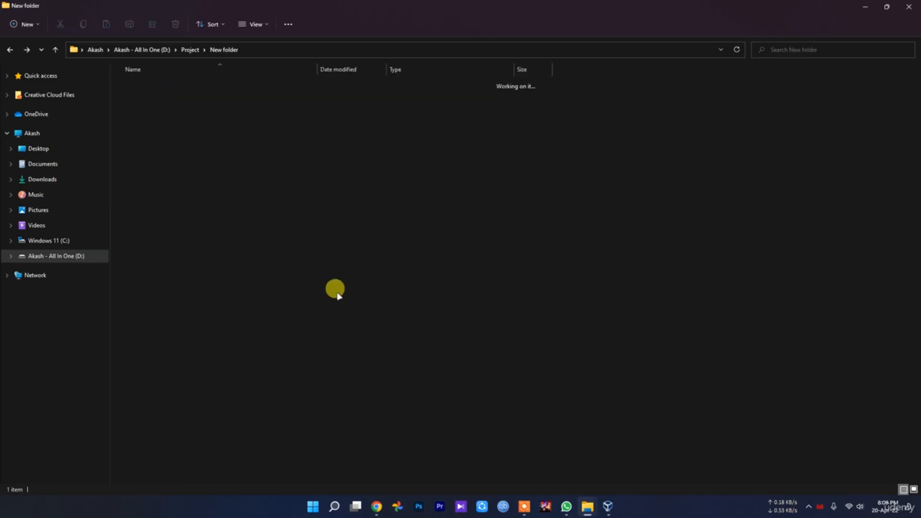
{"action": "left_click", "coordinate": [345, 317]}
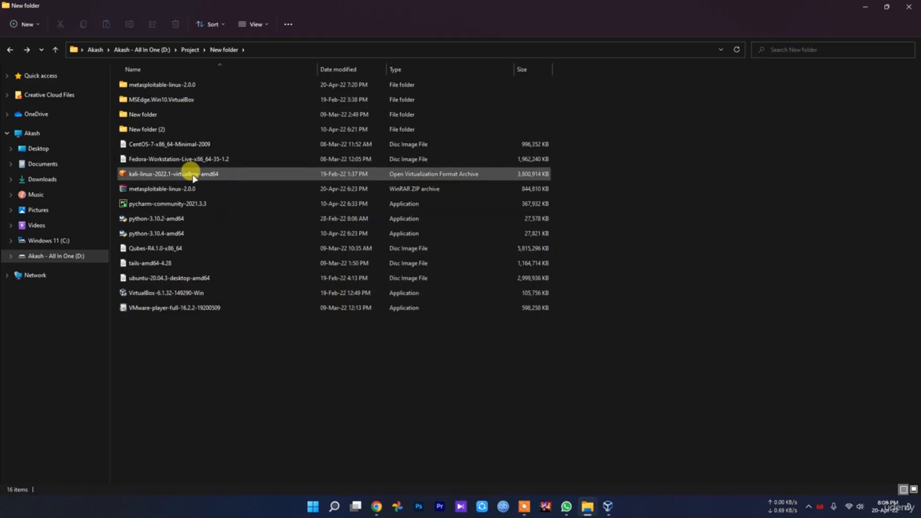
Step: Accept ubuntu.com's trackers and go to the Ubuntu Desktop download page
{"action": "left_click", "coordinate": [376, 506]}
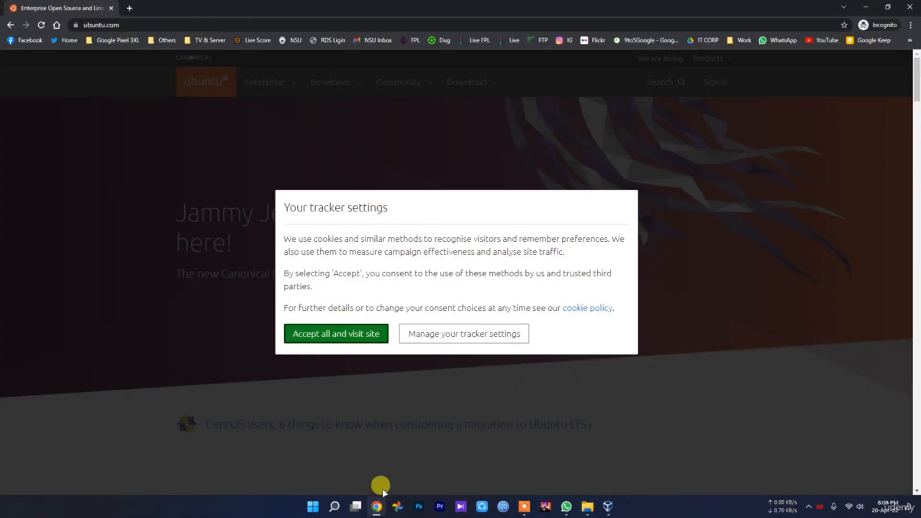
{"action": "left_click", "coordinate": [379, 336]}
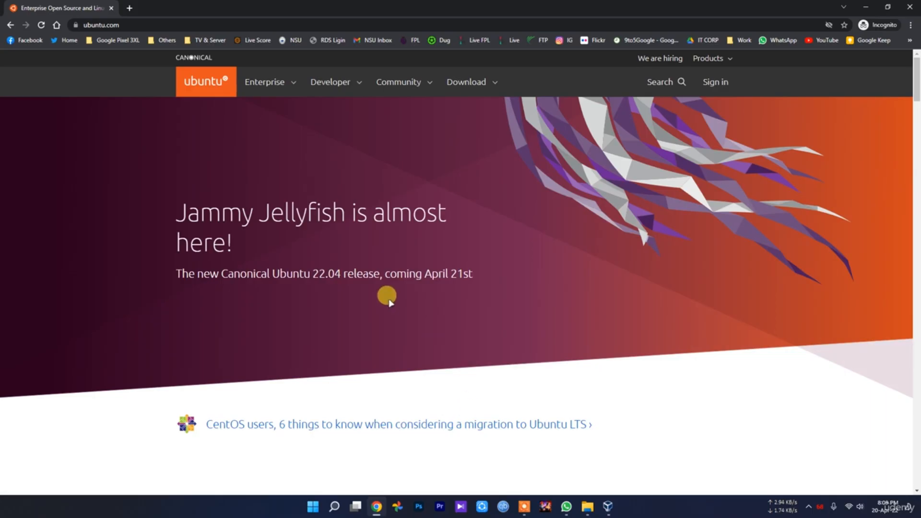
{"action": "left_click", "coordinate": [474, 83]}
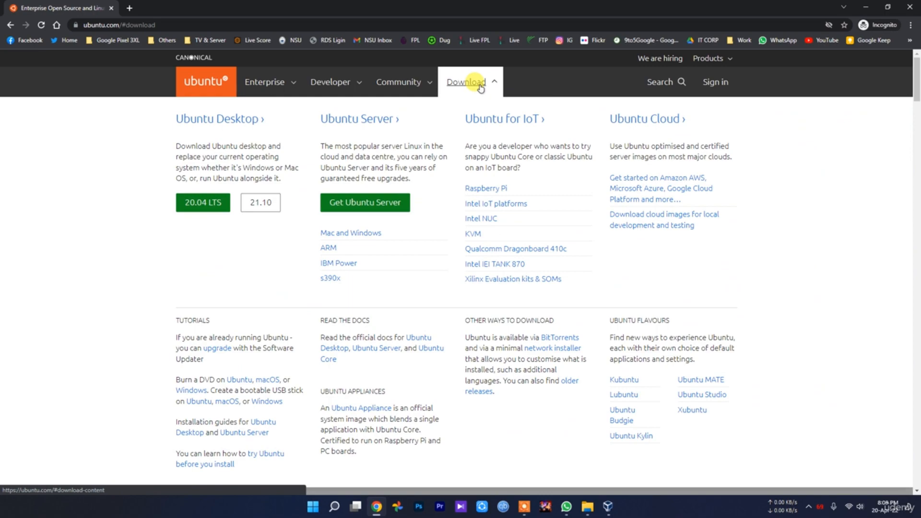
{"action": "left_click", "coordinate": [234, 120]}
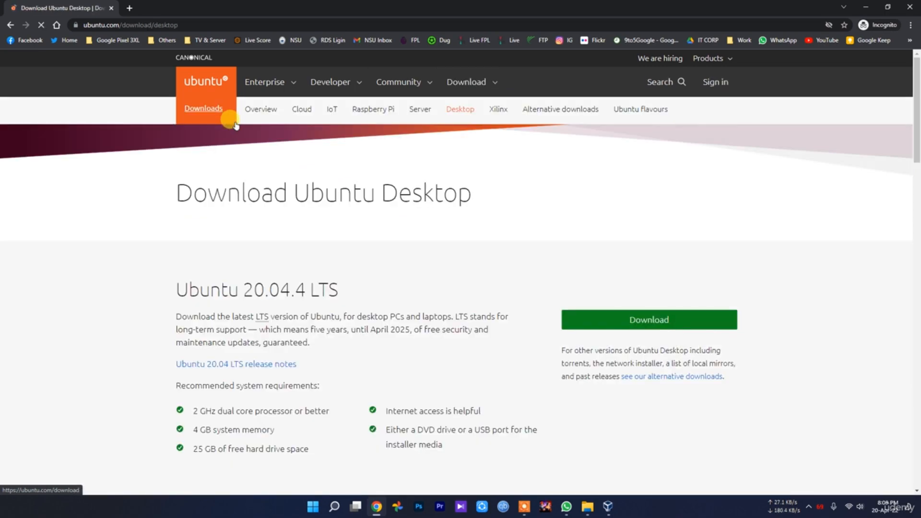
Step: Download Ubuntu Desktop 20.04.4 LTS, then cancel saving the ISO file
{"action": "left_click", "coordinate": [619, 318]}
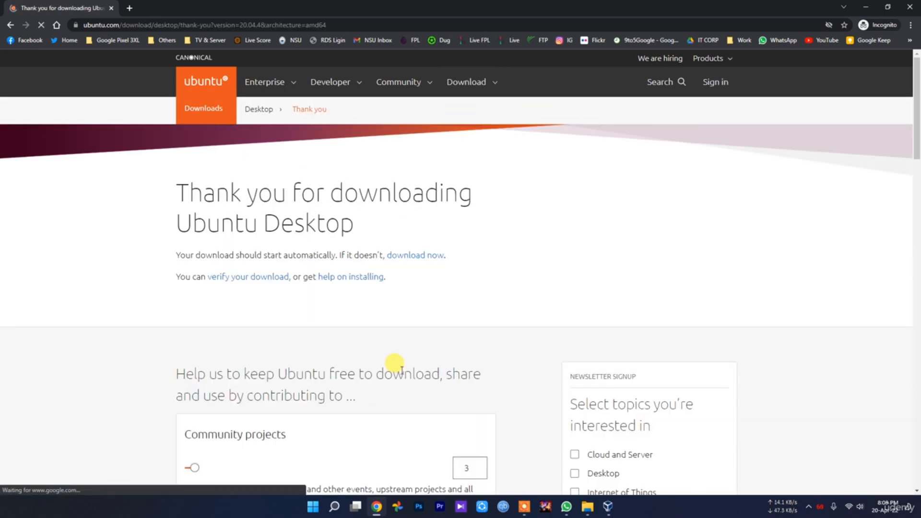
{"action": "scroll", "coordinate": [392, 364], "scroll_direction": "down", "scroll_amount": 3}
{"action": "scroll", "coordinate": [401, 367], "scroll_direction": "down", "scroll_amount": 10}
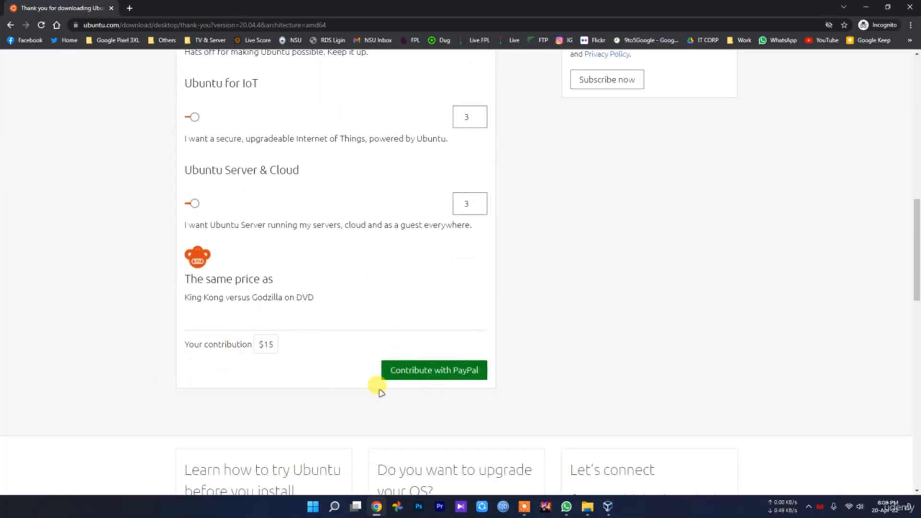
{"action": "scroll", "coordinate": [205, 296], "scroll_direction": "up", "scroll_amount": 12}
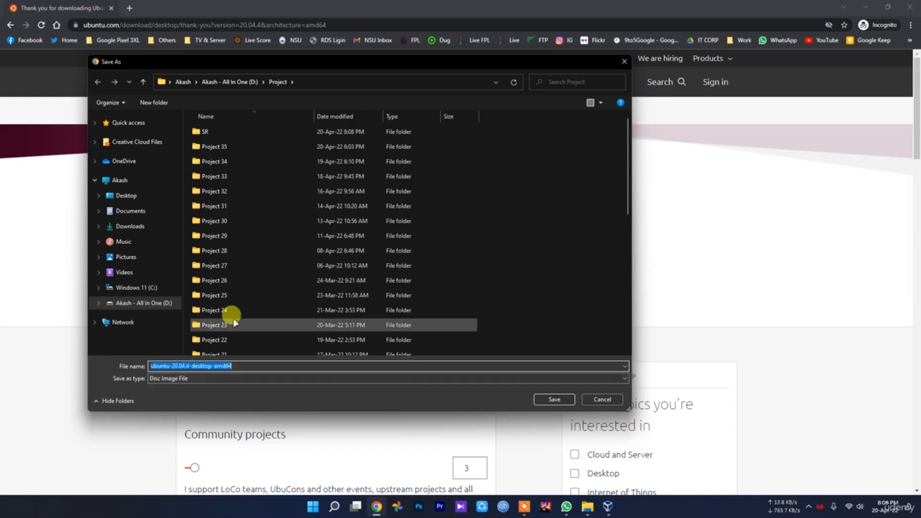
{"action": "left_click", "coordinate": [601, 400]}
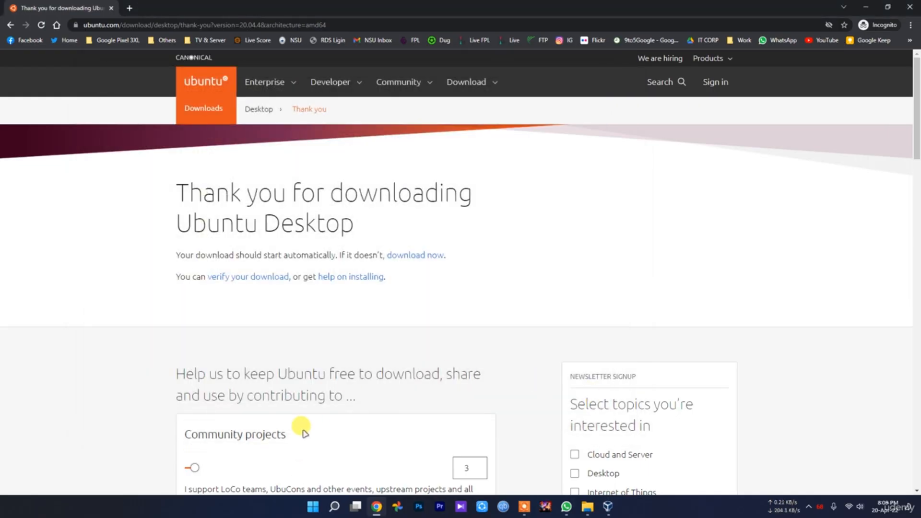
{"action": "left_click", "coordinate": [590, 510]}
Step: View the Details tab of the ubuntu-20.04.3-desktop-amd64 ISO's properties (2.86 GB), then close them
{"action": "left_click", "coordinate": [530, 467]}
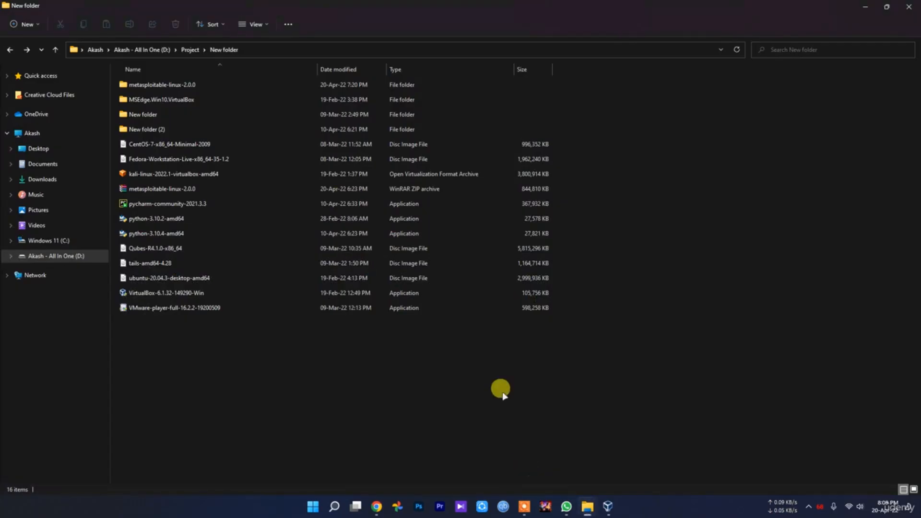
{"action": "left_click", "coordinate": [195, 282]}
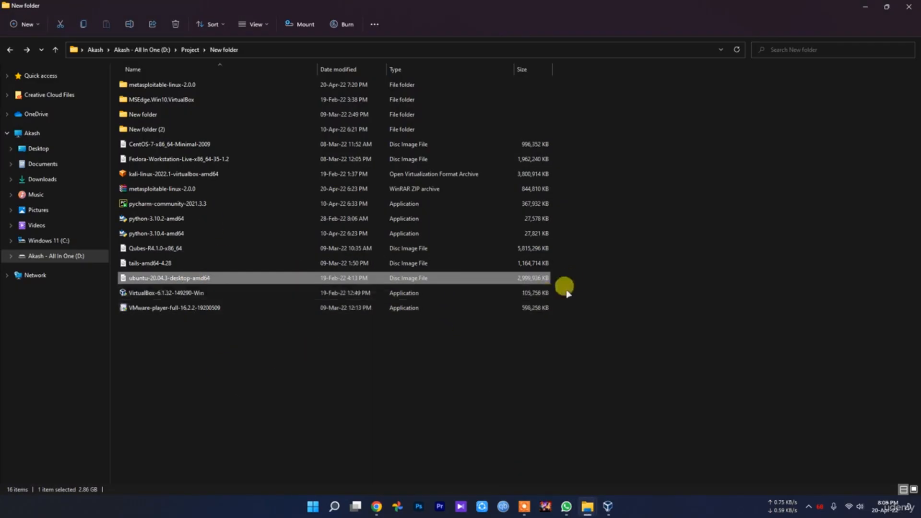
{"action": "right_click", "coordinate": [207, 278]}
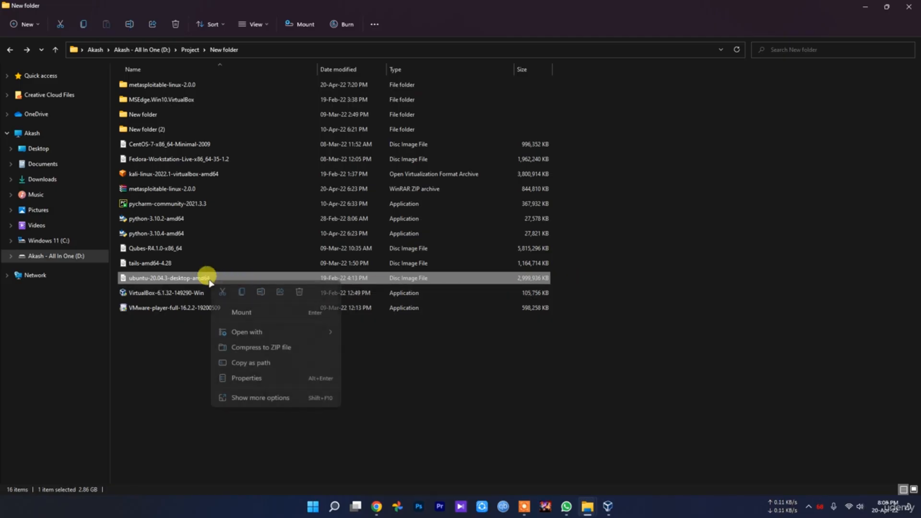
{"action": "left_click", "coordinate": [250, 376]}
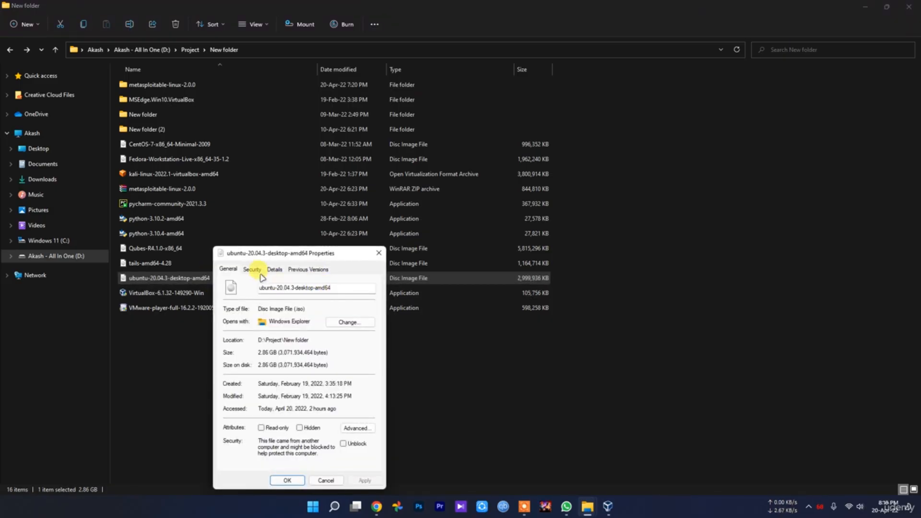
{"action": "left_click", "coordinate": [274, 269]}
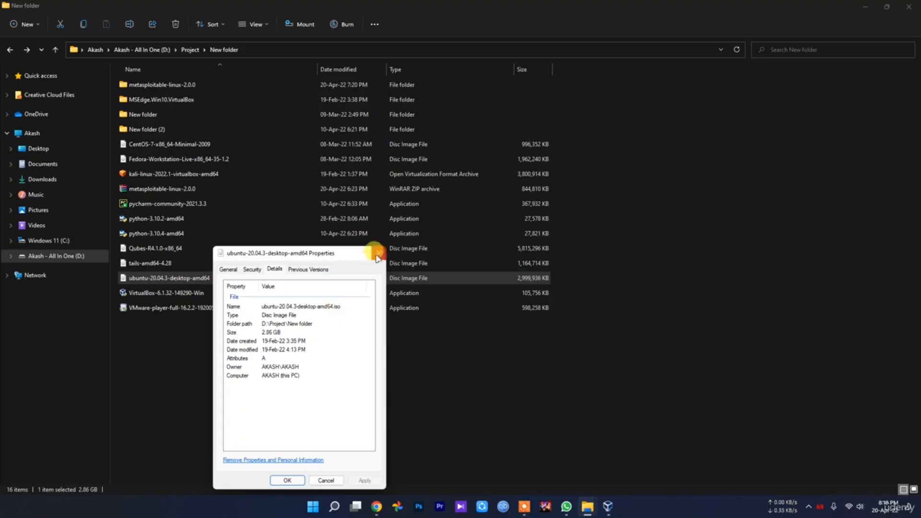
{"action": "left_click", "coordinate": [377, 254]}
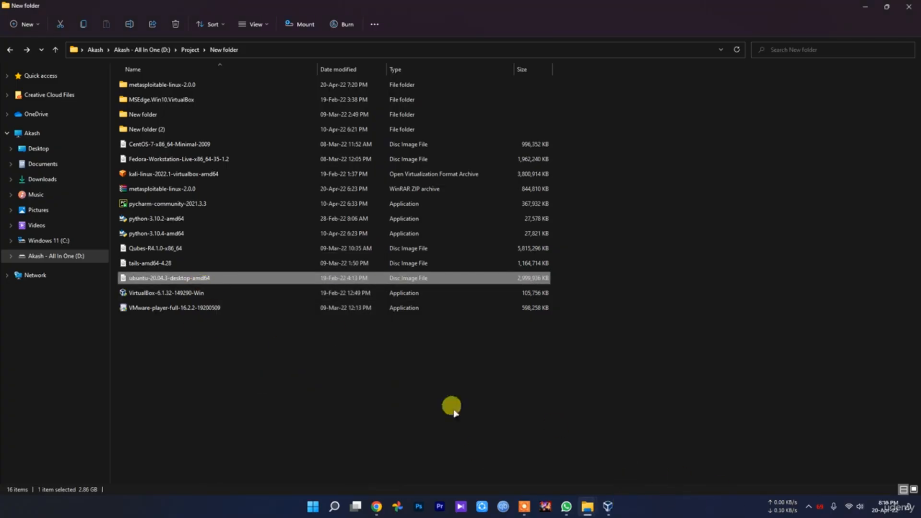
{"action": "left_click", "coordinate": [411, 405]}
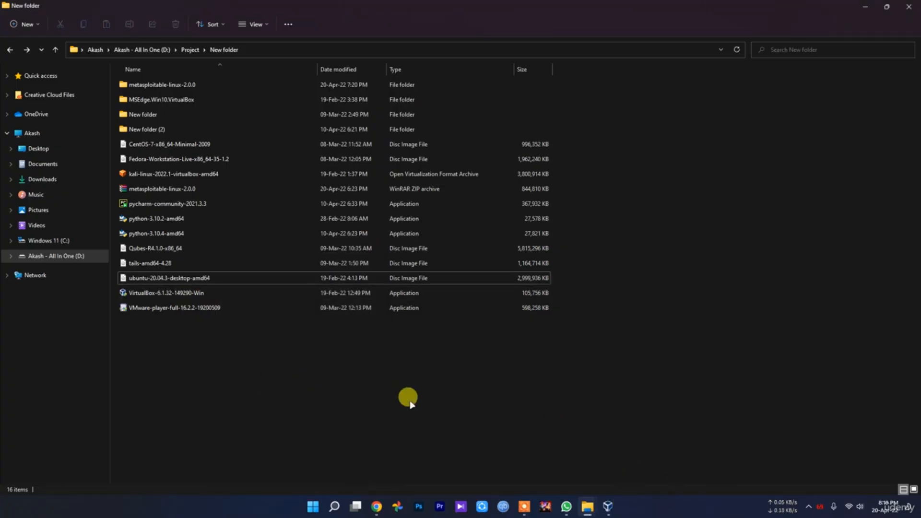
Step: Start a new VM named Ubuntu2 with D:\VM's as its machine folder
{"action": "left_click", "coordinate": [607, 506]}
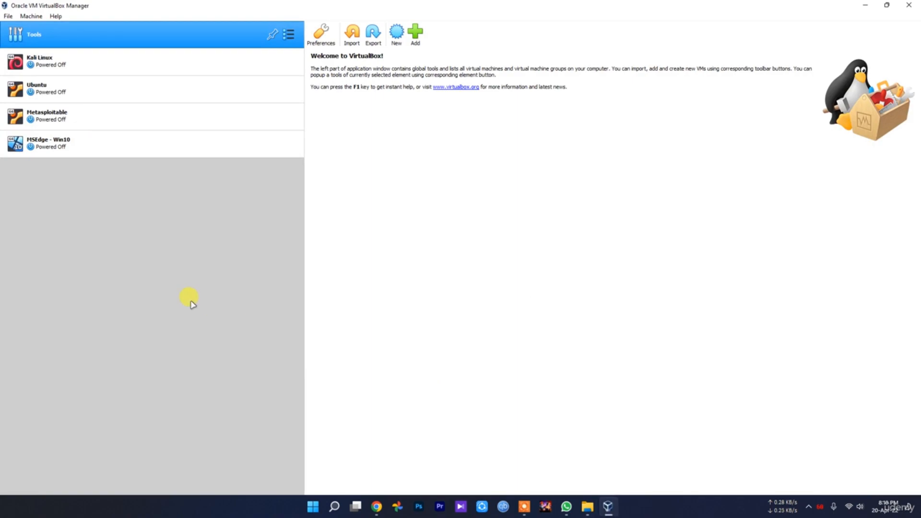
{"action": "left_click", "coordinate": [396, 33]}
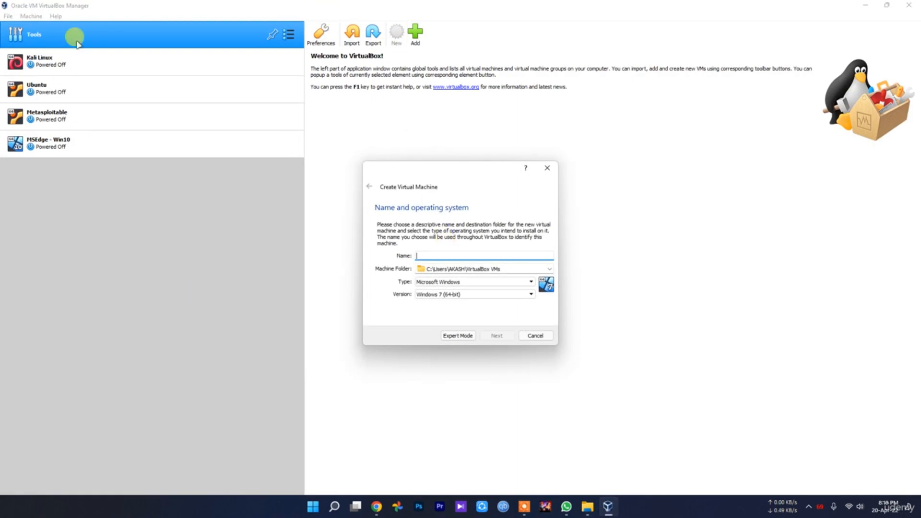
{"action": "type", "text": "Ubuntu2"}
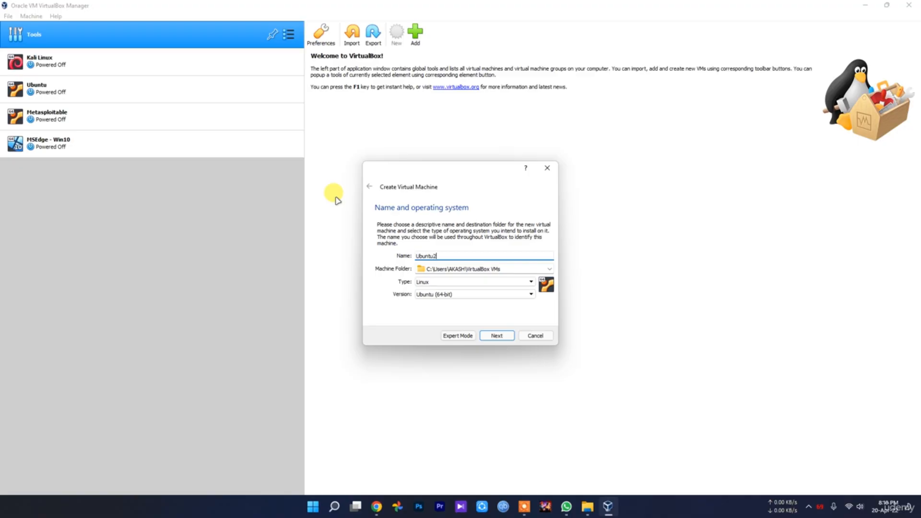
{"action": "left_click", "coordinate": [549, 270]}
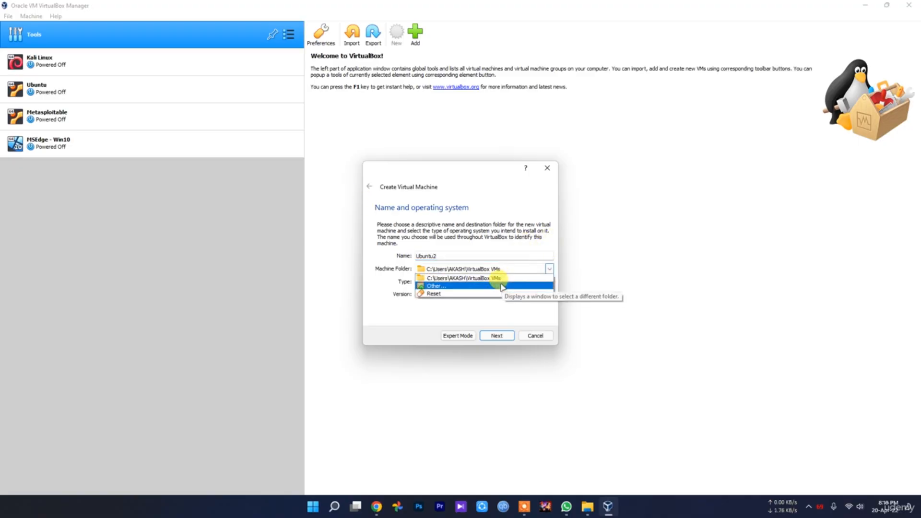
{"action": "left_click", "coordinate": [502, 287]}
{"action": "scroll", "coordinate": [431, 307], "scroll_direction": "down", "scroll_amount": 3}
{"action": "left_click", "coordinate": [446, 353]}
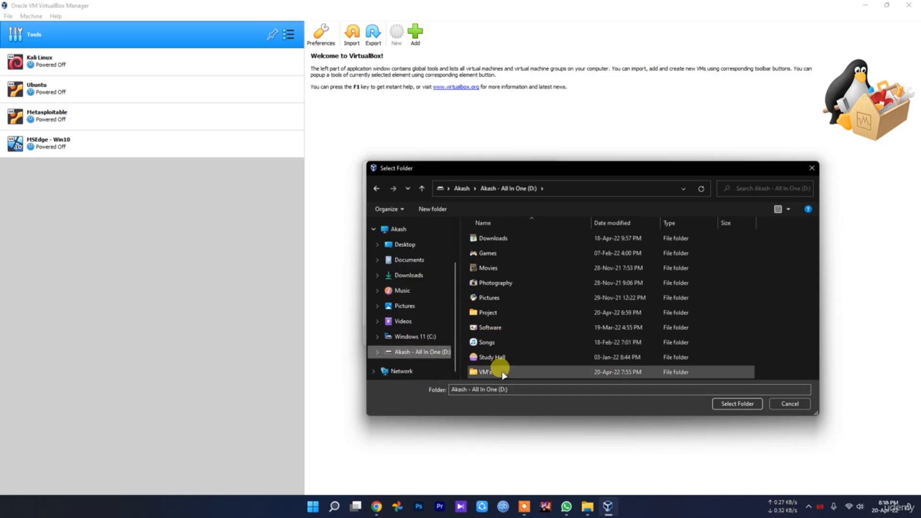
{"action": "double_click", "coordinate": [485, 372]}
{"action": "left_click", "coordinate": [737, 403]}
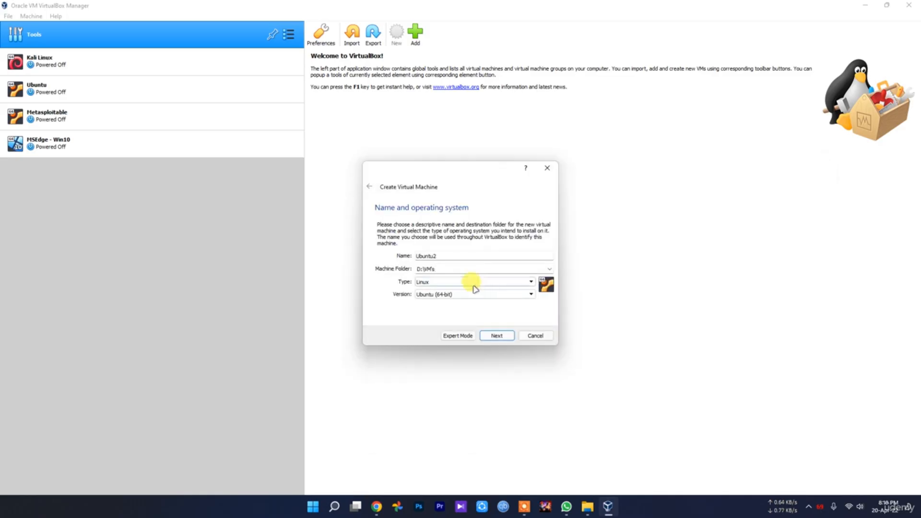
Step: Choose Linux, Ubuntu (64-bit), 2048 MB memory, and create a new virtual hard disk
{"action": "left_click", "coordinate": [436, 284]}
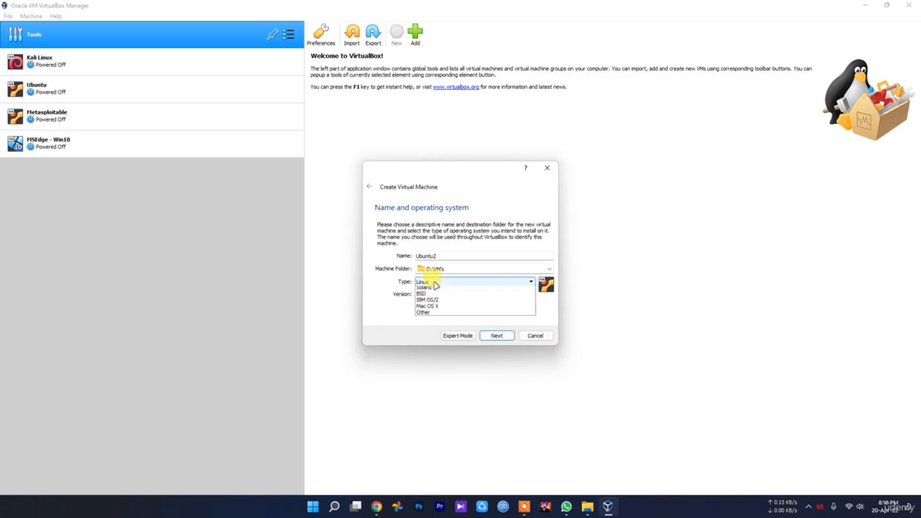
{"action": "left_click", "coordinate": [381, 298]}
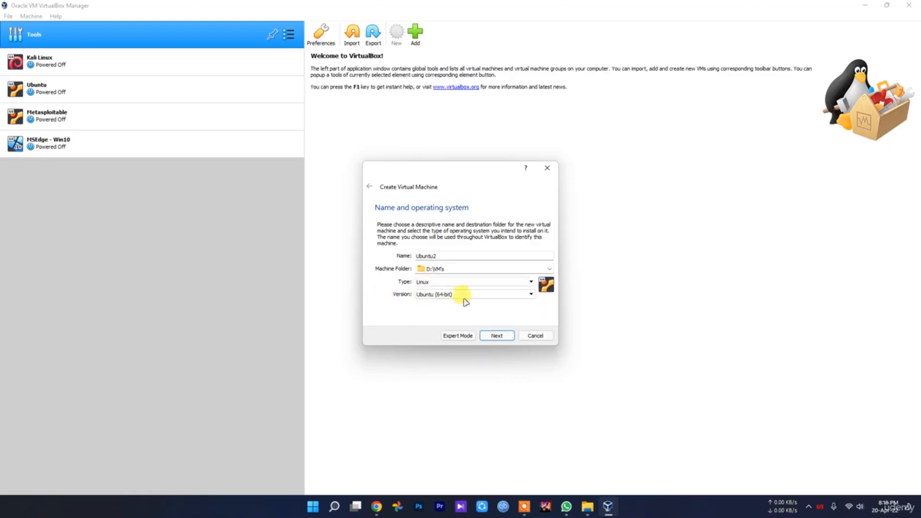
{"action": "left_click", "coordinate": [464, 294]}
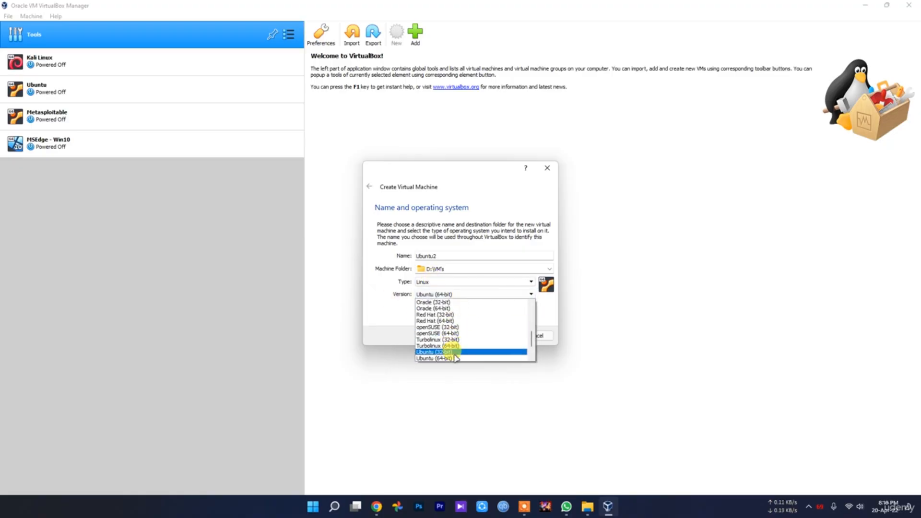
{"action": "left_click", "coordinate": [373, 316]}
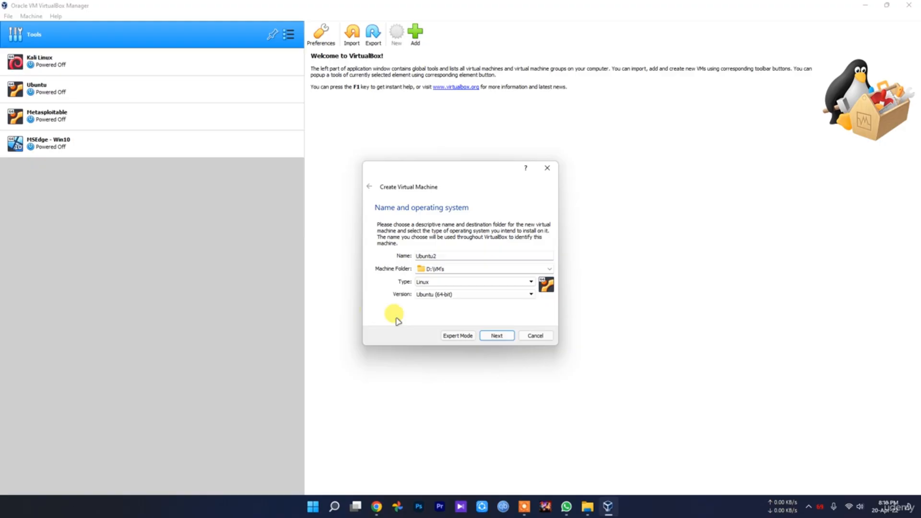
{"action": "left_click", "coordinate": [457, 295]}
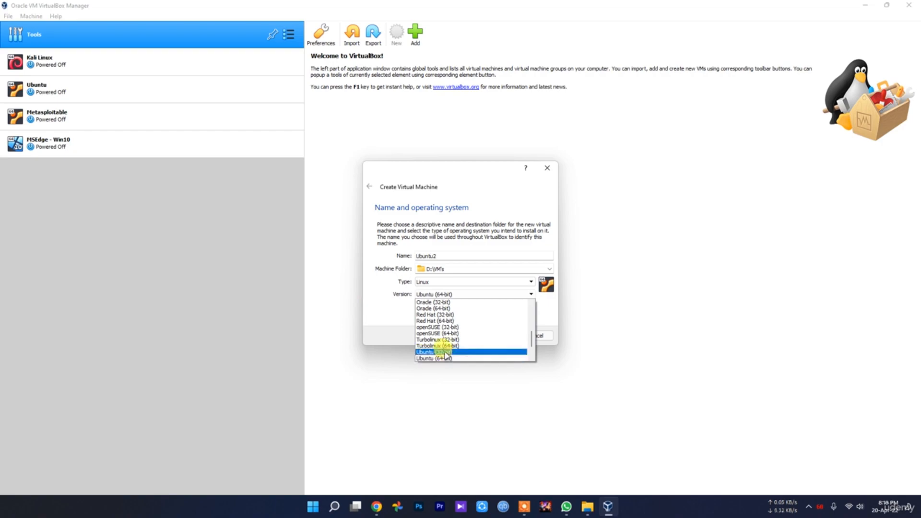
{"action": "left_click", "coordinate": [434, 357]}
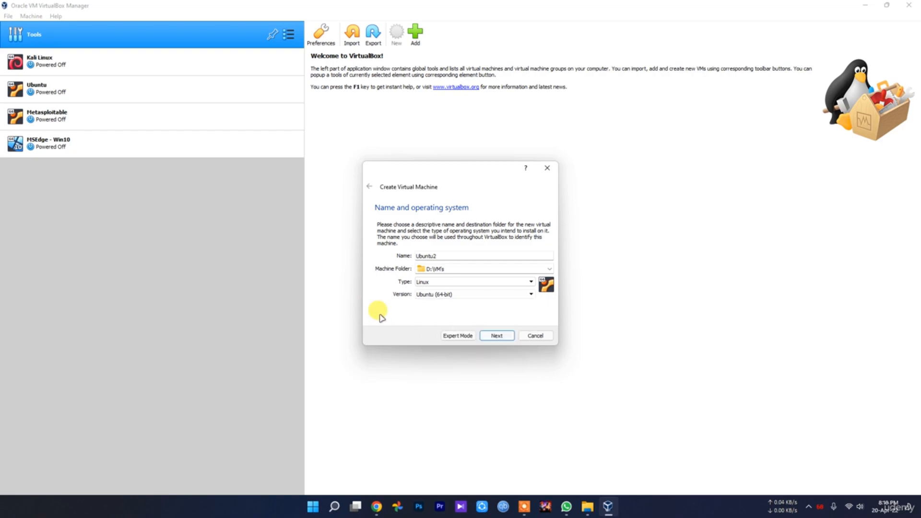
{"action": "left_click", "coordinate": [495, 336]}
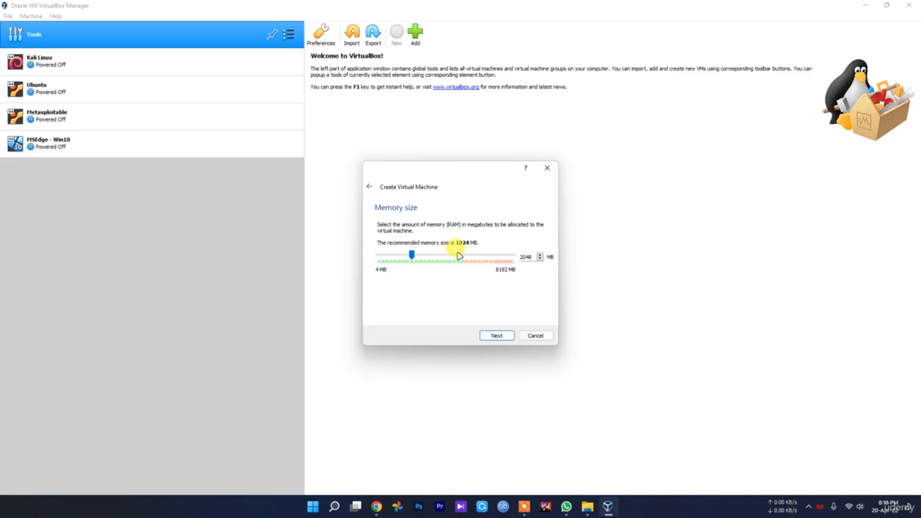
{"action": "left_click", "coordinate": [495, 335]}
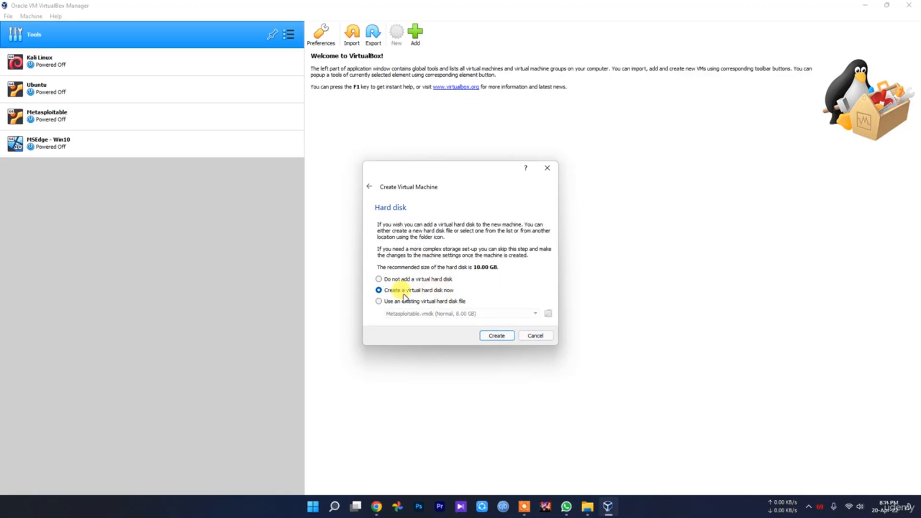
{"action": "left_click", "coordinate": [501, 337]}
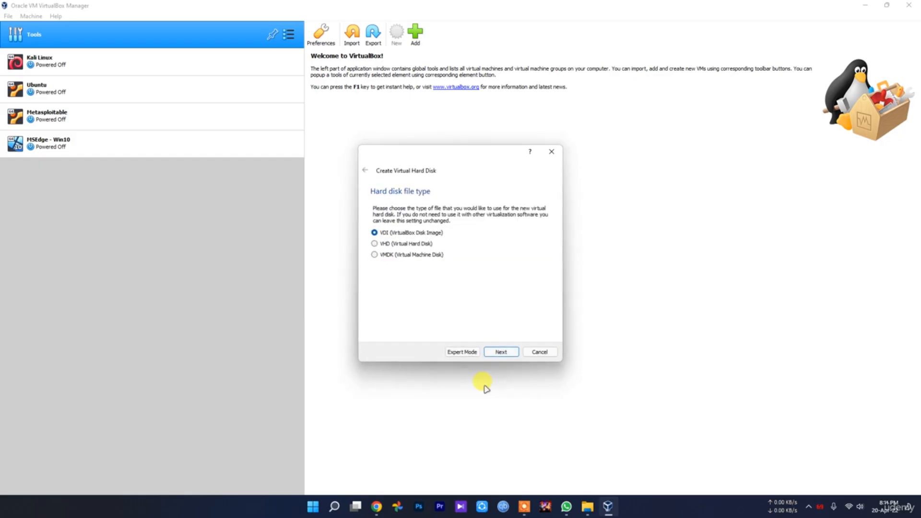
Step: Create Ubuntu2's disk as a dynamically allocated 20 GB VDI
{"action": "left_click", "coordinate": [499, 353]}
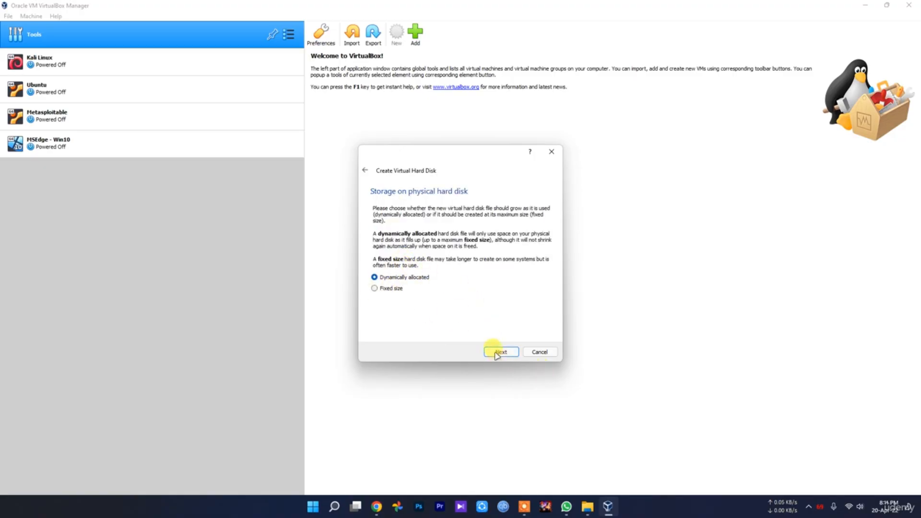
{"action": "left_click", "coordinate": [498, 352]}
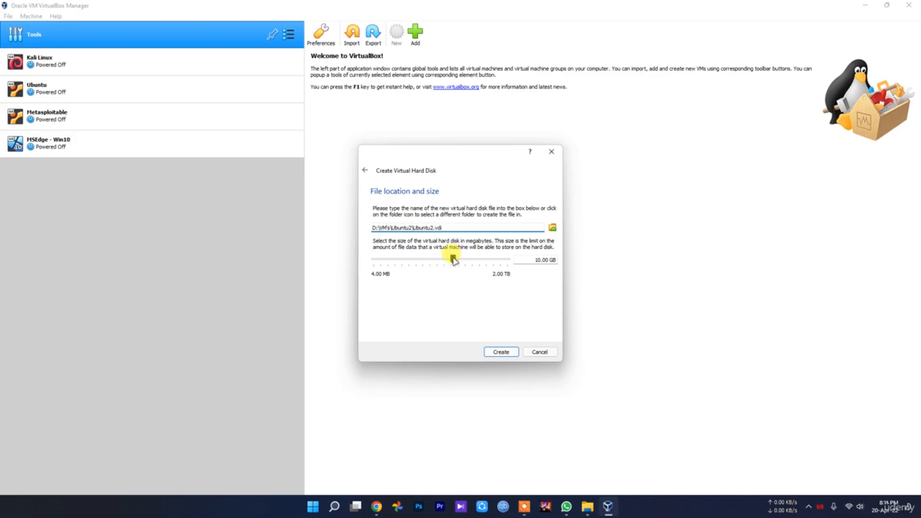
{"action": "mouse_move", "coordinate": [453, 259]}
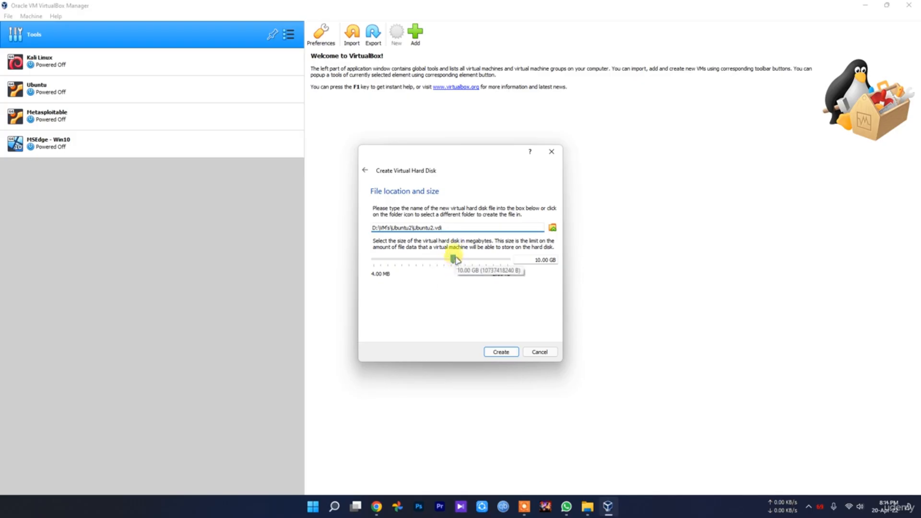
{"action": "left_click", "coordinate": [455, 259]}
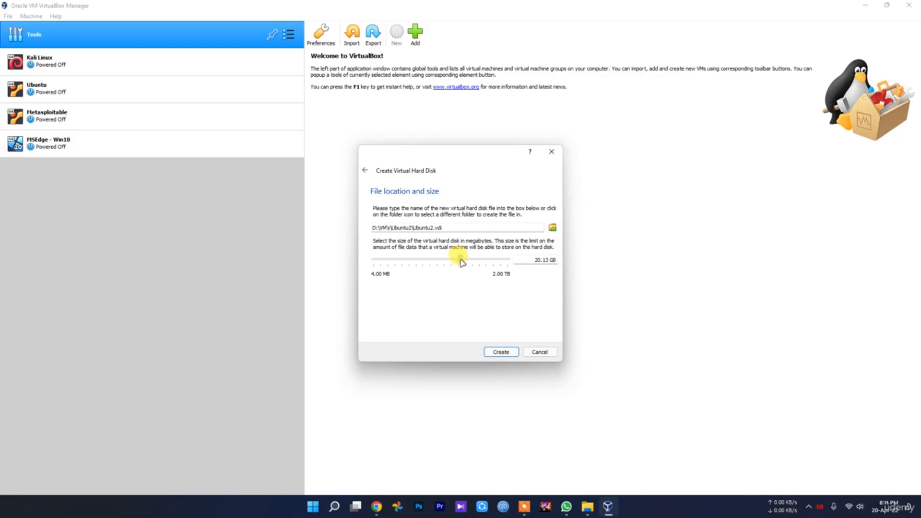
{"action": "left_click_drag", "start_coordinate": [532, 262], "coordinate": [622, 264]}
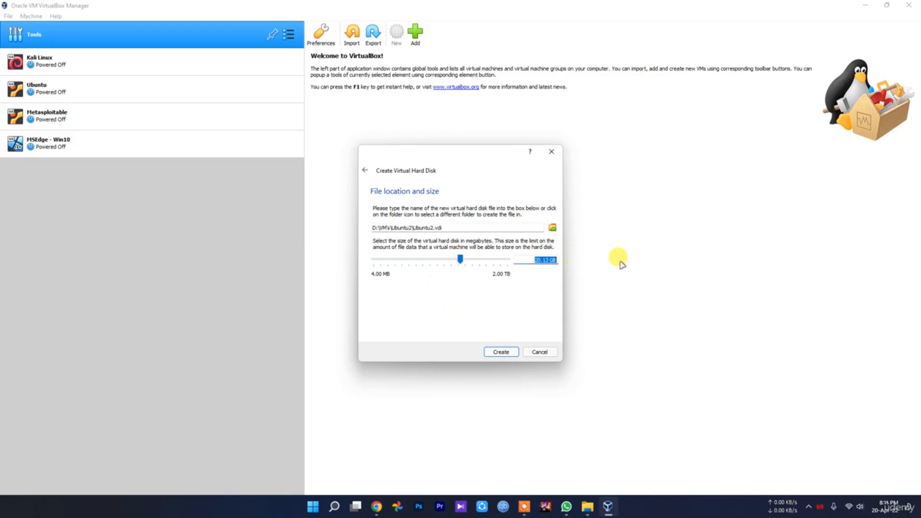
{"action": "left_click", "coordinate": [500, 352]}
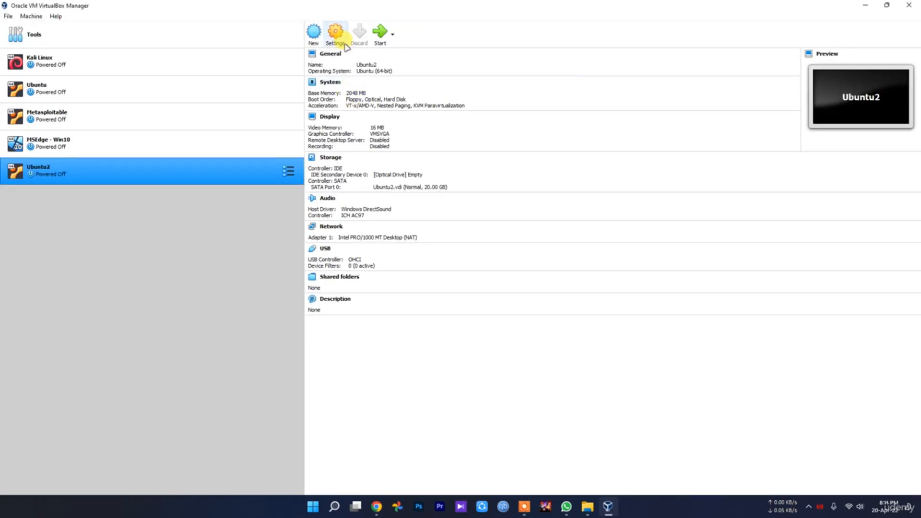
Step: In Ubuntu2's System settings, set the processor count to 2
{"action": "left_click", "coordinate": [343, 44]}
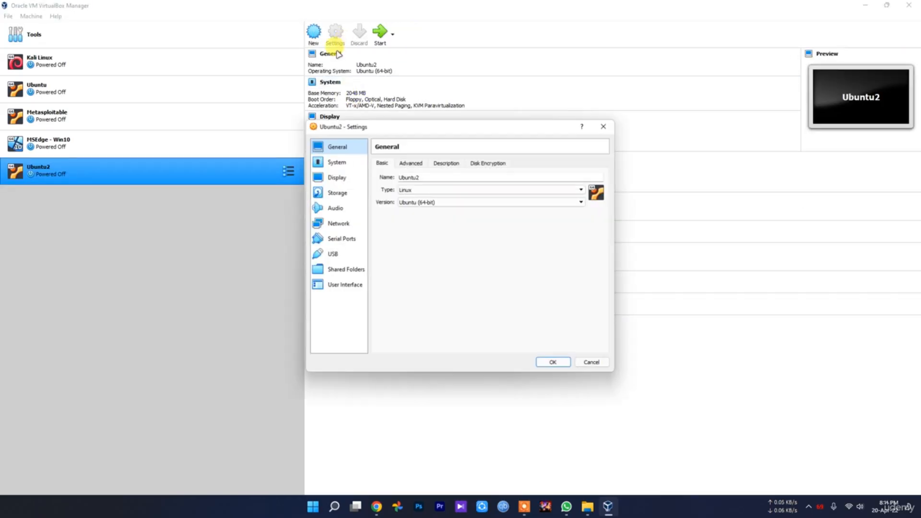
{"action": "left_click", "coordinate": [337, 162]}
{"action": "left_click", "coordinate": [429, 163]}
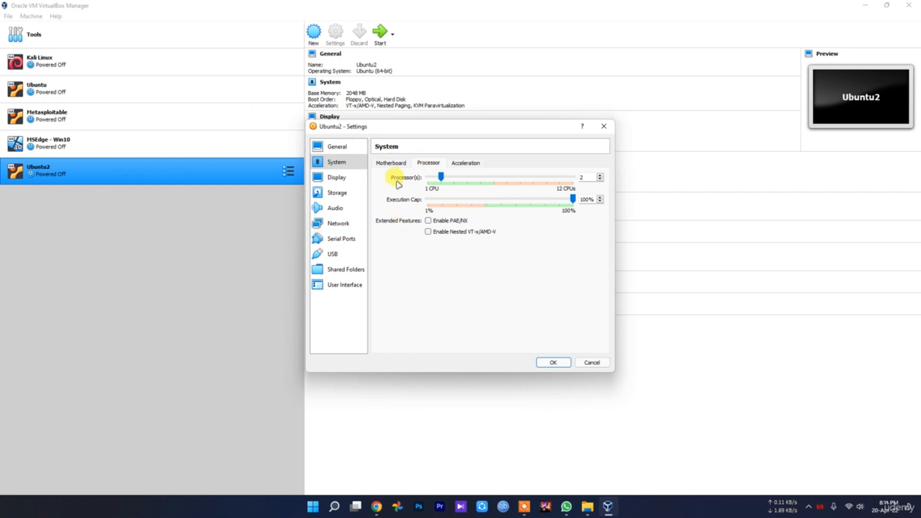
{"action": "left_click", "coordinate": [391, 163]}
Step: Attach the network adapter as Bridged Adapter and save the machine settings
{"action": "left_click", "coordinate": [337, 177]}
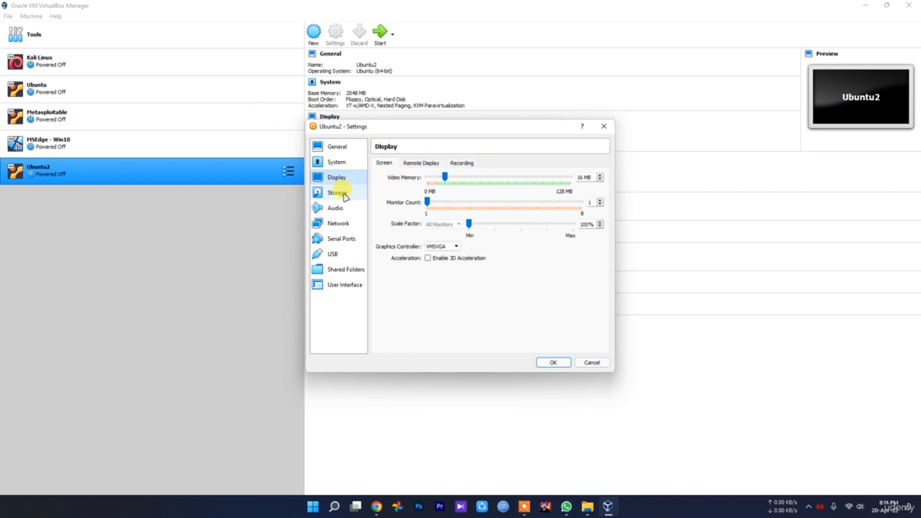
{"action": "left_click", "coordinate": [341, 193]}
{"action": "left_click", "coordinate": [334, 208]}
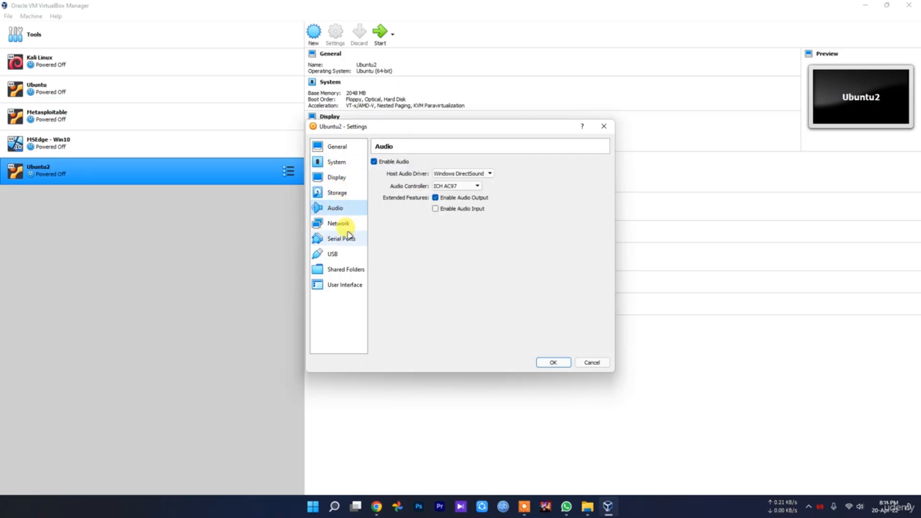
{"action": "left_click", "coordinate": [338, 223]}
{"action": "left_click", "coordinate": [444, 189]}
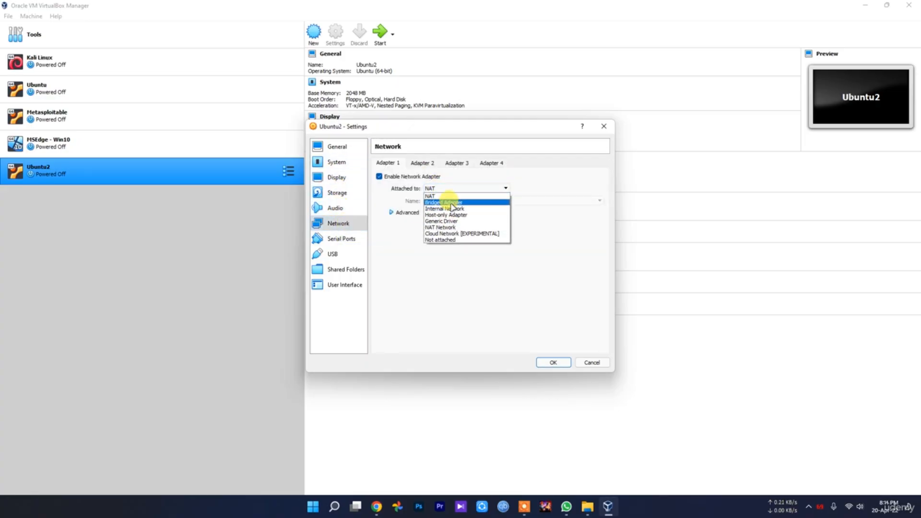
{"action": "left_click", "coordinate": [453, 215]}
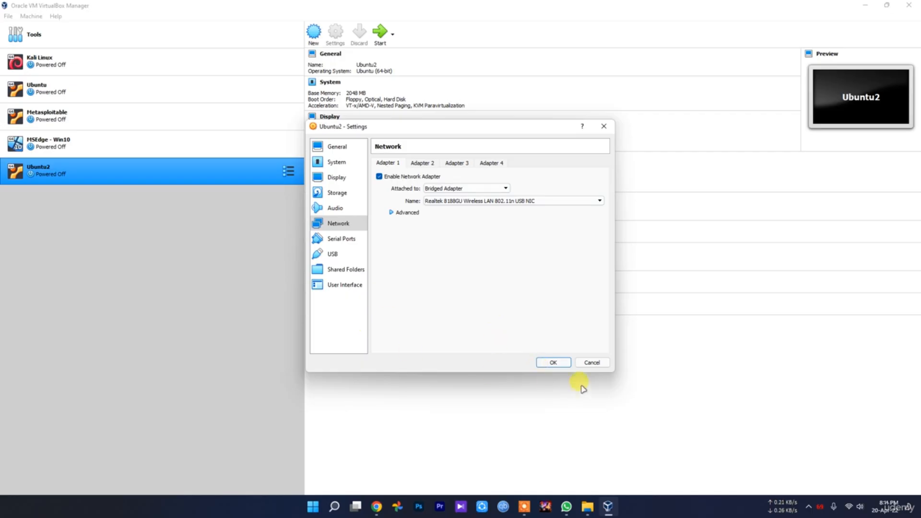
{"action": "left_click", "coordinate": [554, 363]}
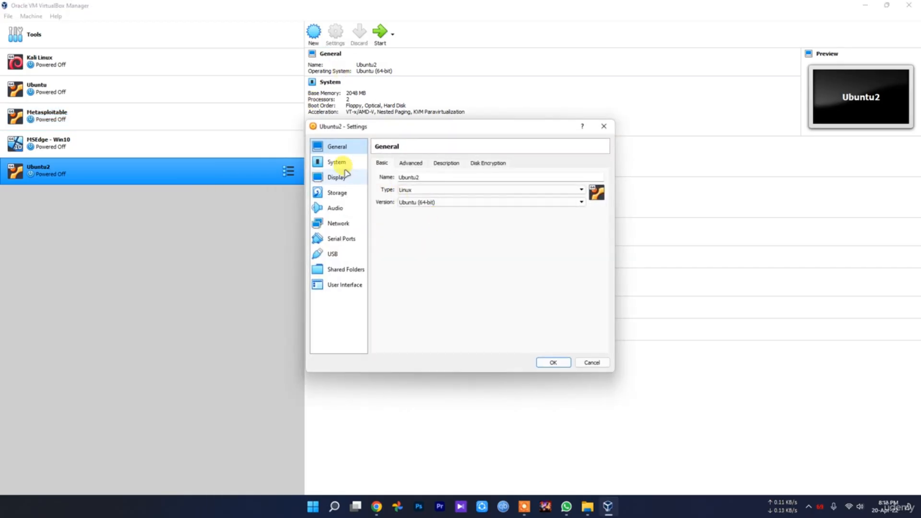
Step: Load the ubuntu-20.04.3-desktop-amd64 ISO into Ubuntu2's empty IDE optical drive and save
{"action": "left_click", "coordinate": [337, 193]}
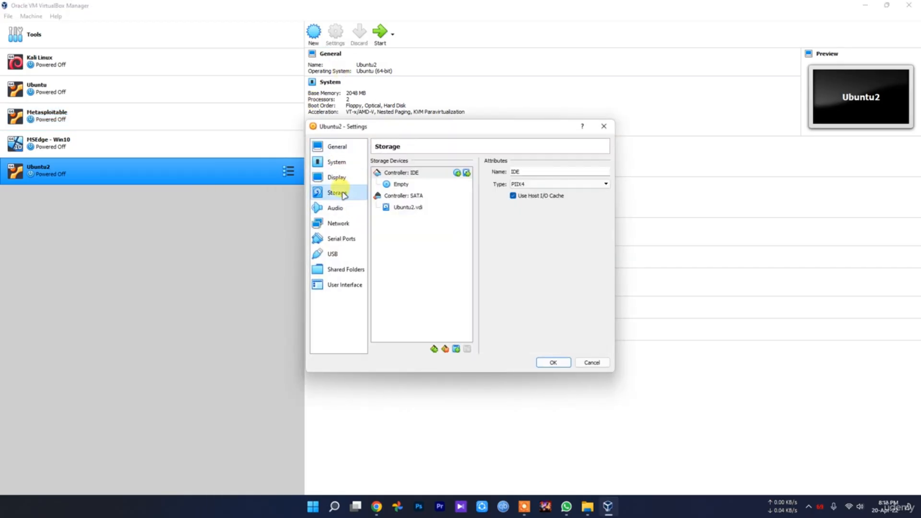
{"action": "left_click", "coordinate": [403, 184]}
{"action": "left_click", "coordinate": [604, 172]}
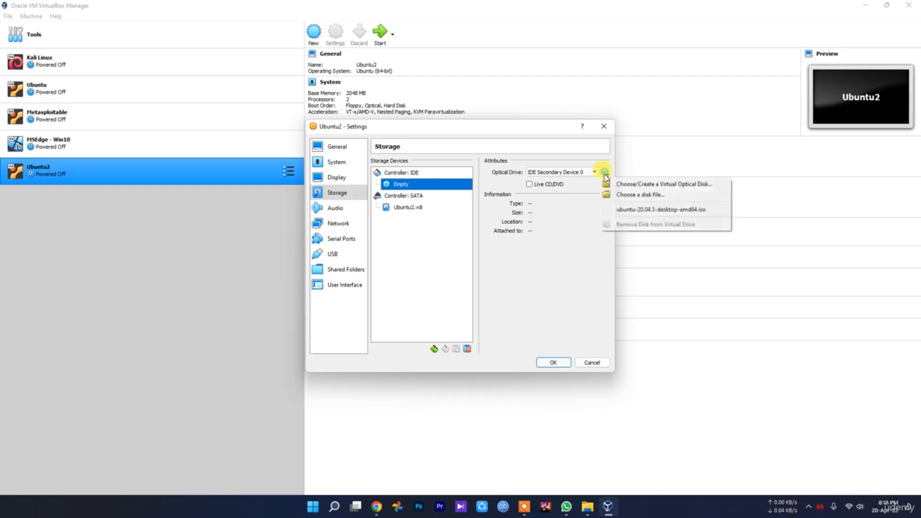
{"action": "left_click", "coordinate": [633, 194]}
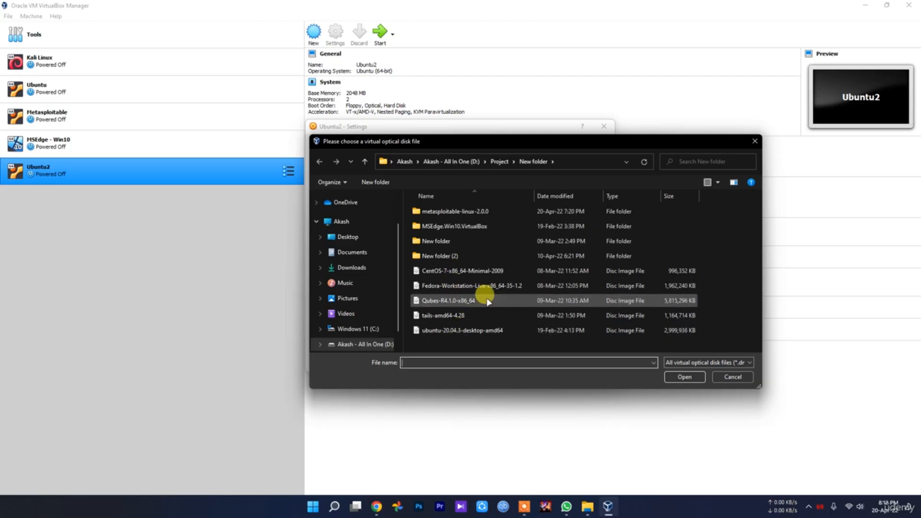
{"action": "double_click", "coordinate": [462, 331]}
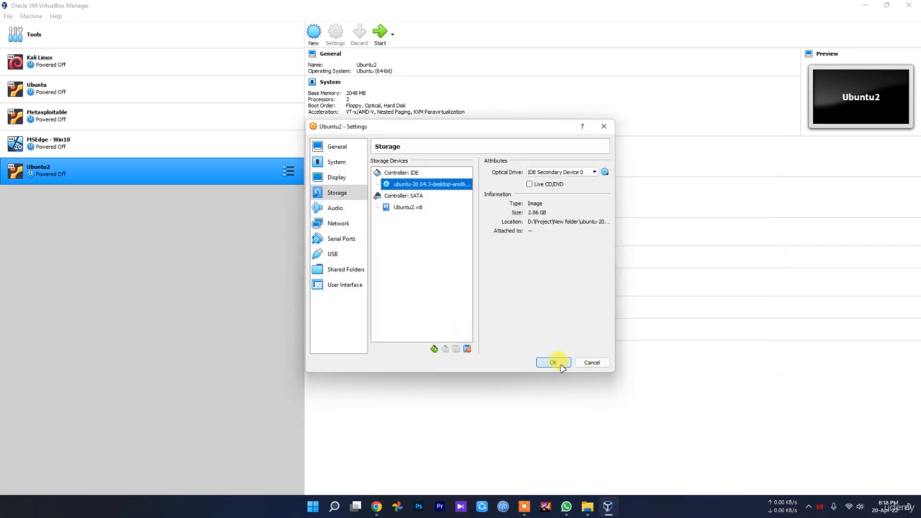
{"action": "left_click", "coordinate": [560, 366]}
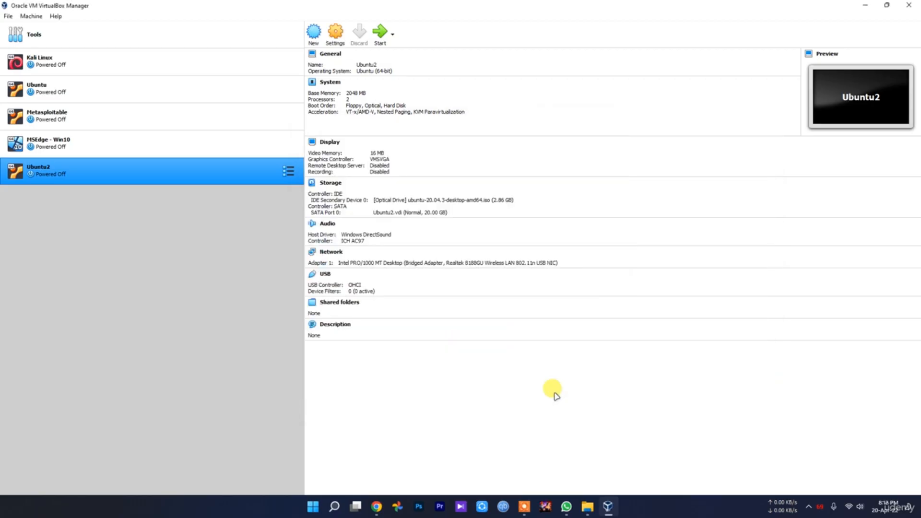
Step: Start Ubuntu2, dismiss the keyboard auto-capture notice, and choose Try Ubuntu
{"action": "left_click", "coordinate": [380, 33]}
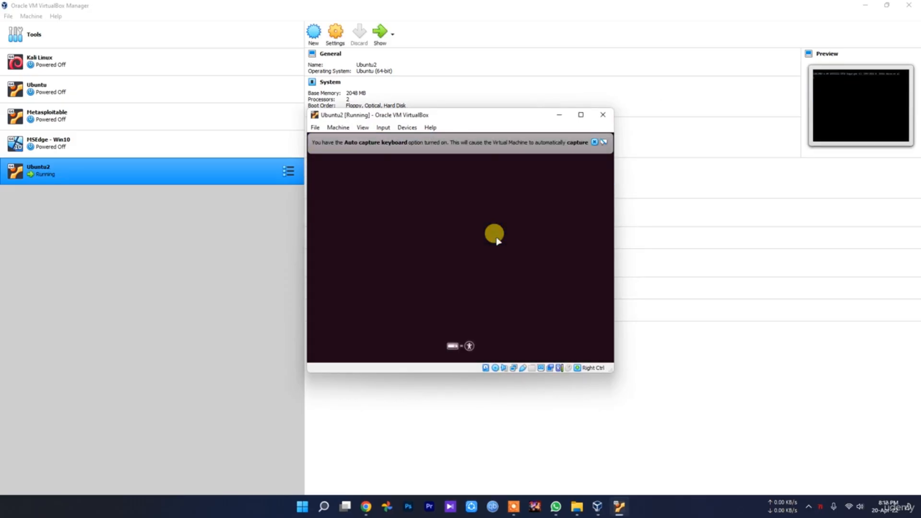
{"action": "left_click", "coordinate": [595, 143]}
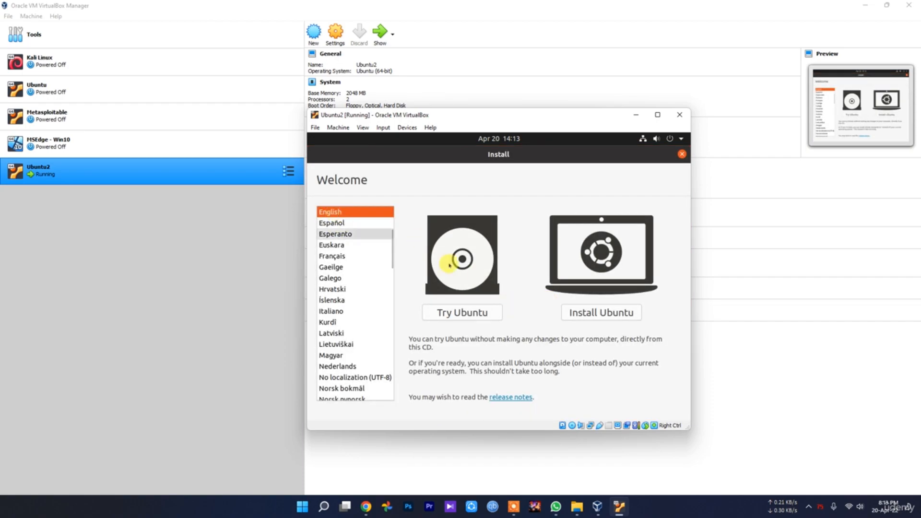
{"action": "left_click", "coordinate": [470, 312]}
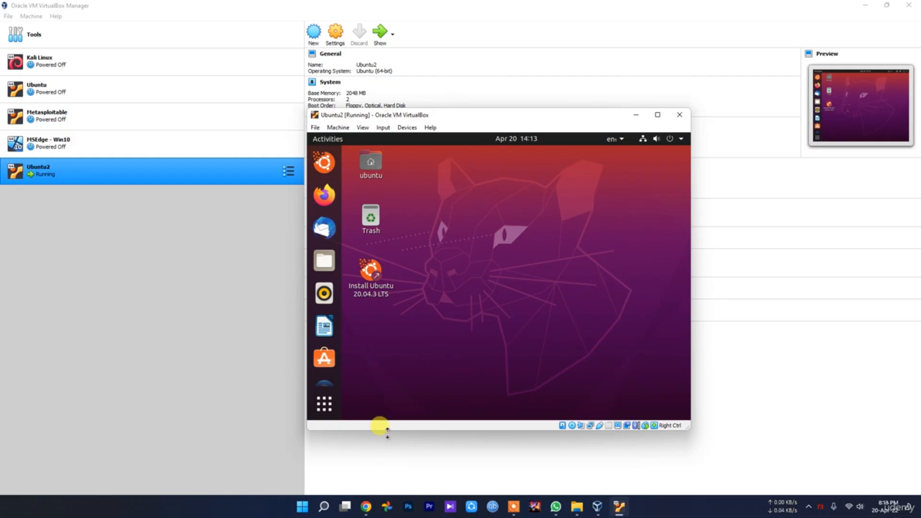
Step: Open Terminal from the app grid by searching 'ter' and try ifconfig
{"action": "left_click", "coordinate": [325, 408]}
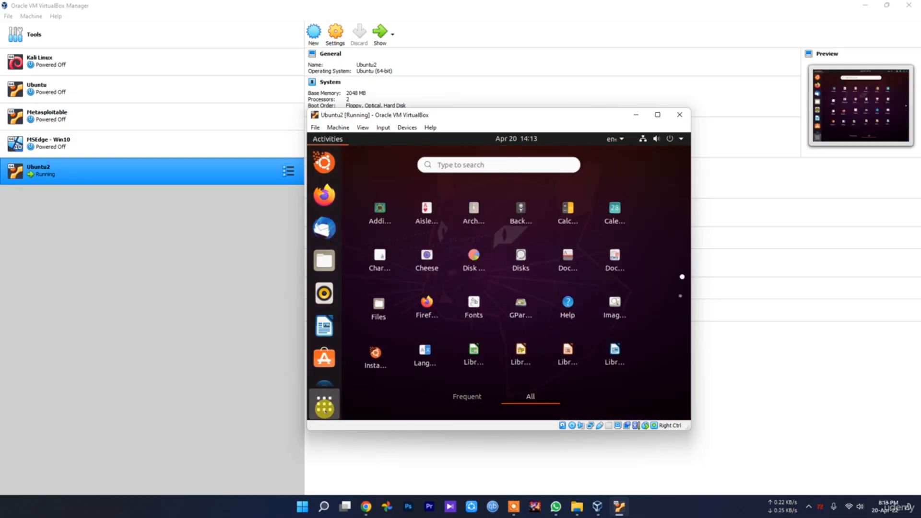
{"action": "left_click", "coordinate": [361, 390]}
{"action": "left_click", "coordinate": [326, 405]}
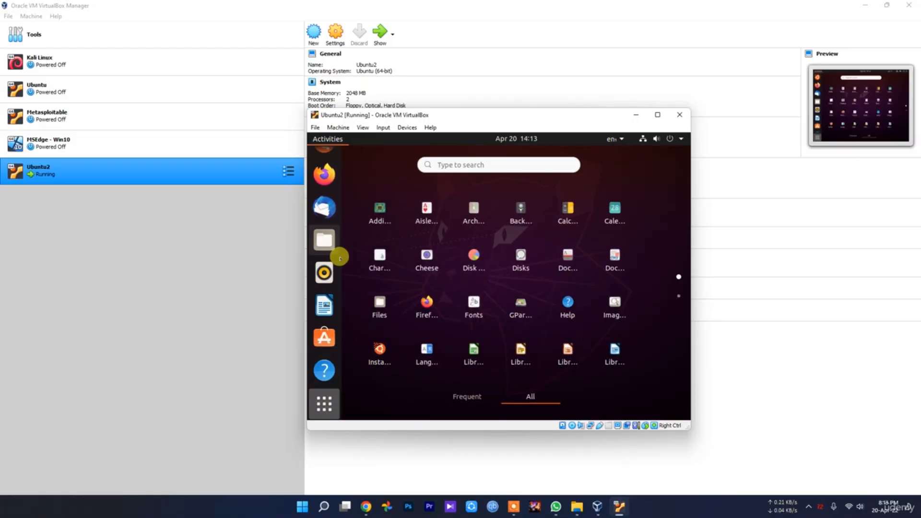
{"action": "type", "text": "ter"}
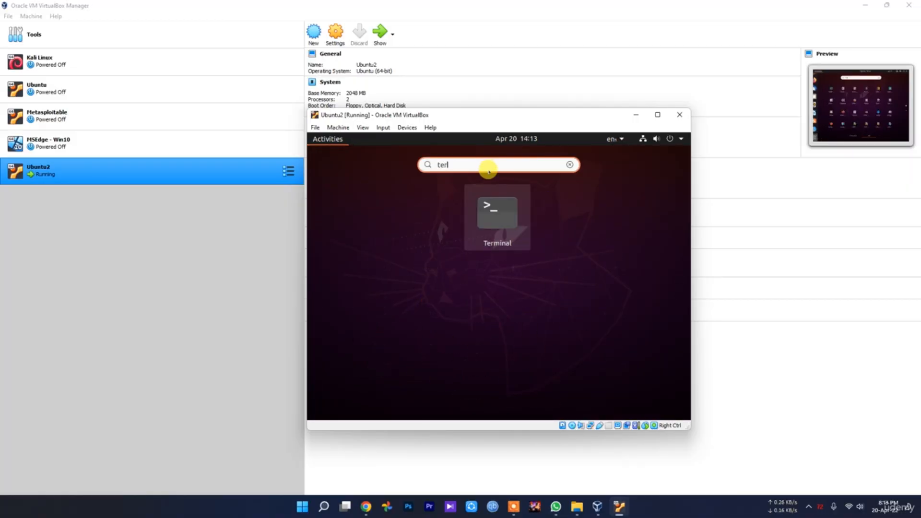
{"action": "left_click", "coordinate": [503, 220]}
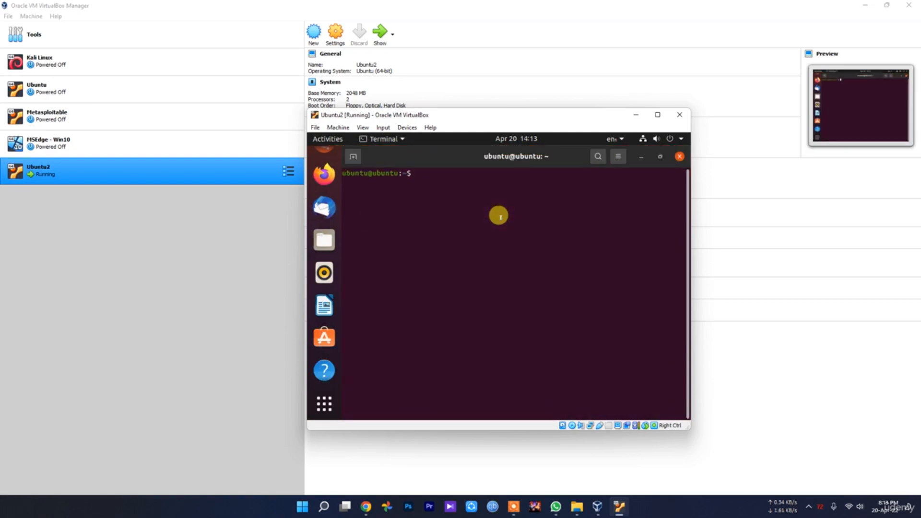
{"action": "type", "text": "ifconfig"}
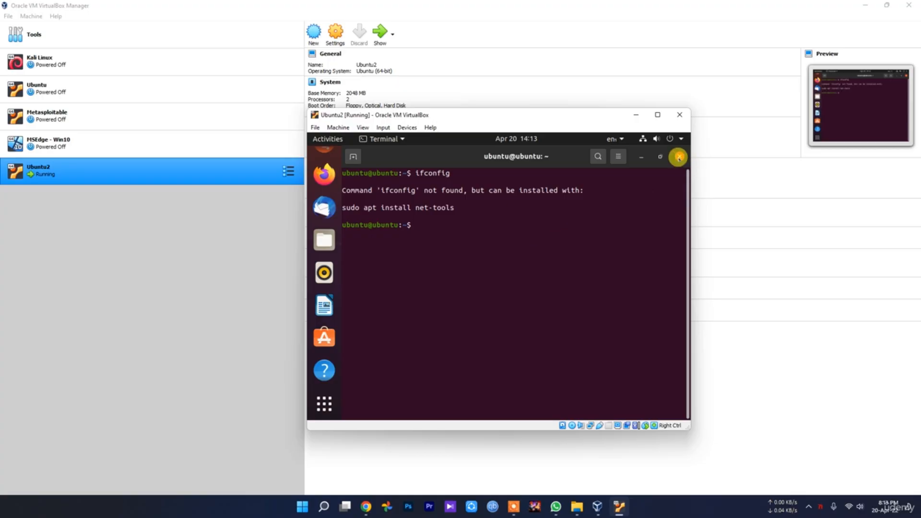
Step: Copy the suggested 'sudo apt install net-tools' command and run it
{"action": "left_click_drag", "start_coordinate": [456, 207], "coordinate": [339, 205]}
{"action": "right_click", "coordinate": [340, 206]}
{"action": "left_click", "coordinate": [366, 217]}
{"action": "left_click", "coordinate": [420, 222]}
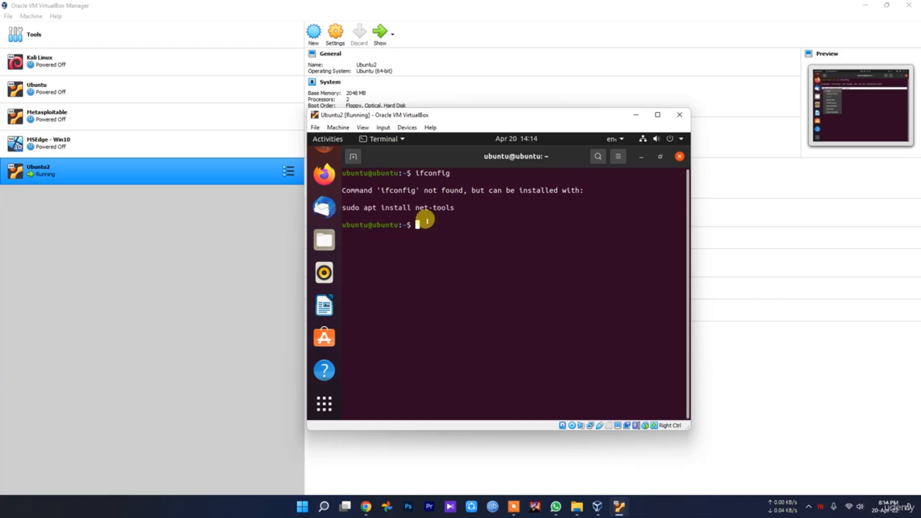
{"action": "right_click", "coordinate": [431, 225]}
{"action": "left_click", "coordinate": [457, 257]}
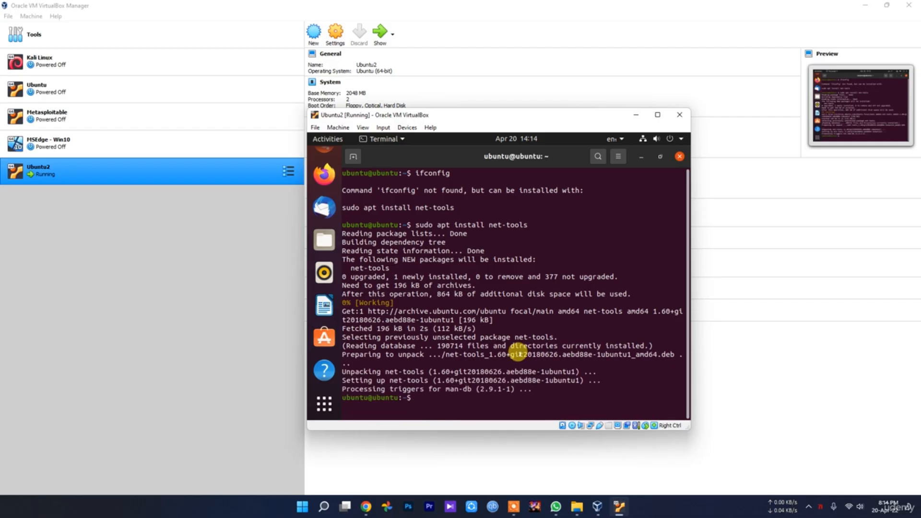
Step: Run ifconfig to see IP 192.168.1.107, then launch Firefox from the dock
{"action": "type", "text": "ifconfig"}
{"action": "key", "text": "Return"}
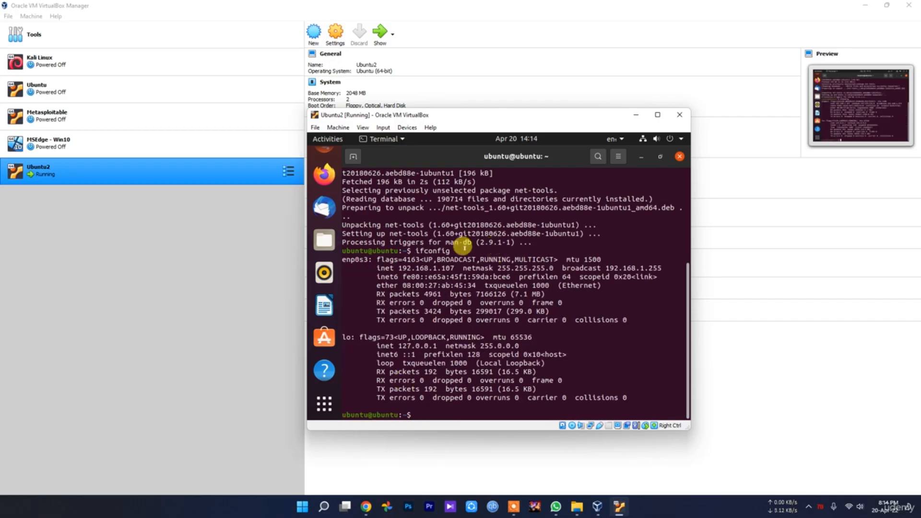
{"action": "left_click_drag", "start_coordinate": [454, 267], "coordinate": [384, 266]}
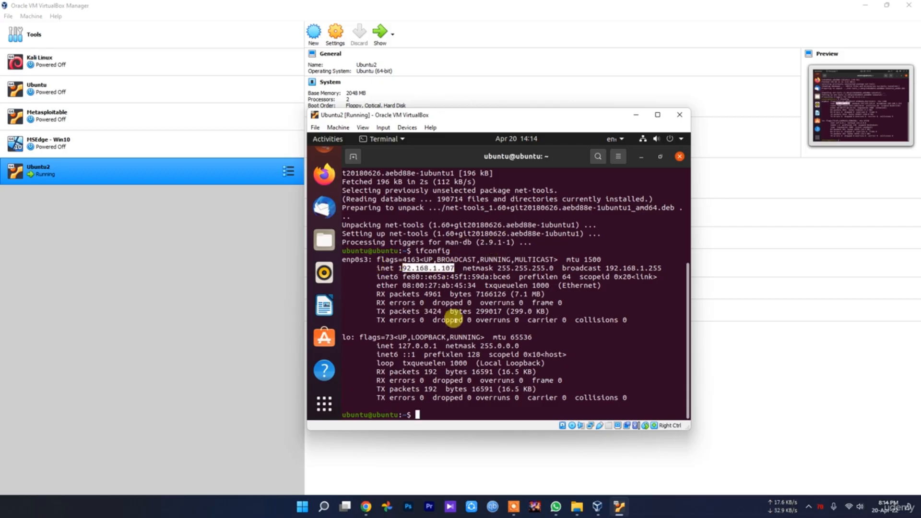
{"action": "left_click", "coordinate": [449, 312]}
{"action": "left_click", "coordinate": [323, 175]}
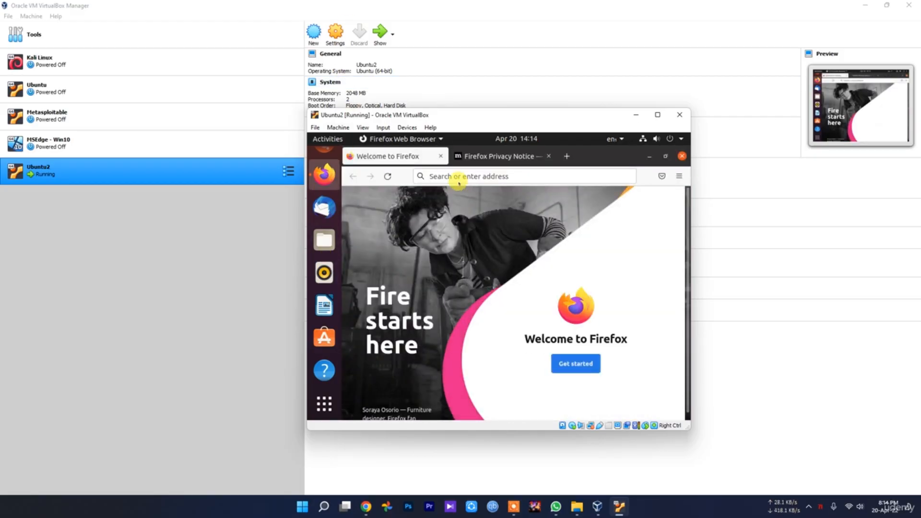
Step: Search for 'google' in the guest's Firefox, then quit Firefox, closing all its tabs
{"action": "left_click", "coordinate": [466, 175]}
{"action": "type", "text": "google"}
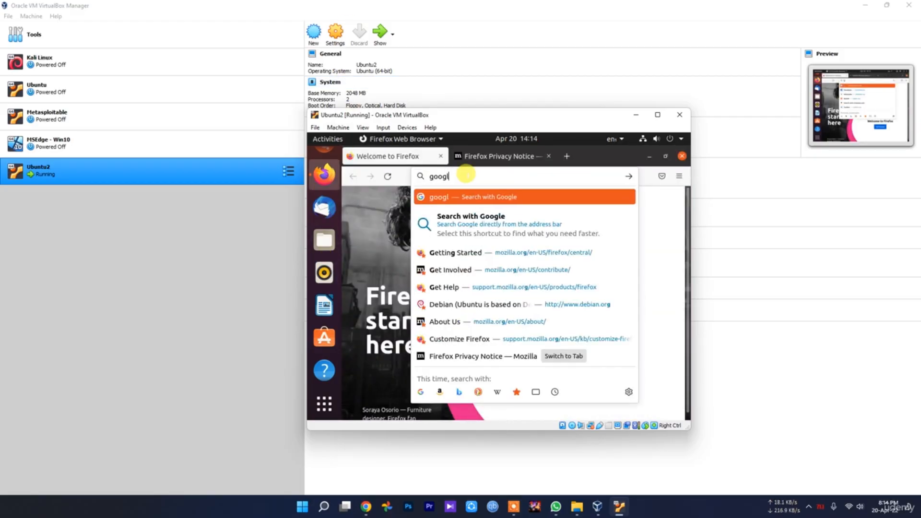
{"action": "key", "text": "Return"}
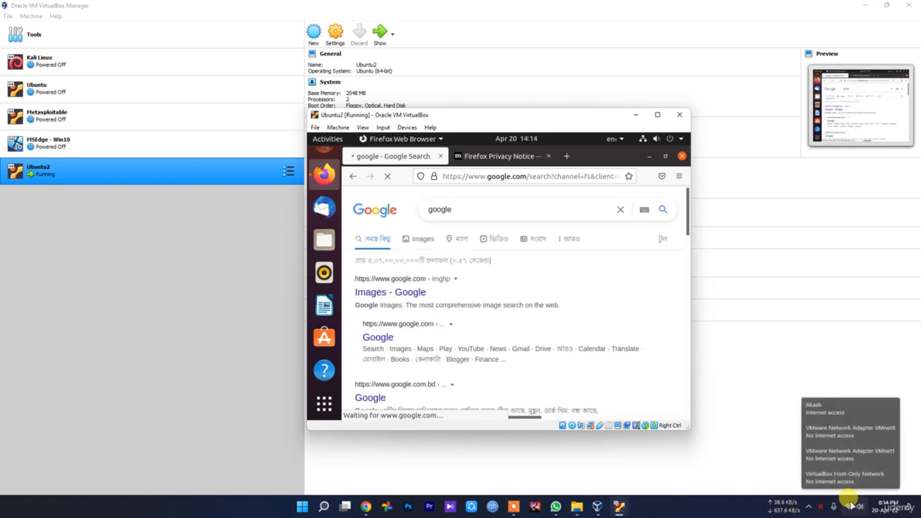
{"action": "left_click", "coordinate": [682, 156]}
{"action": "left_click", "coordinate": [602, 246]}
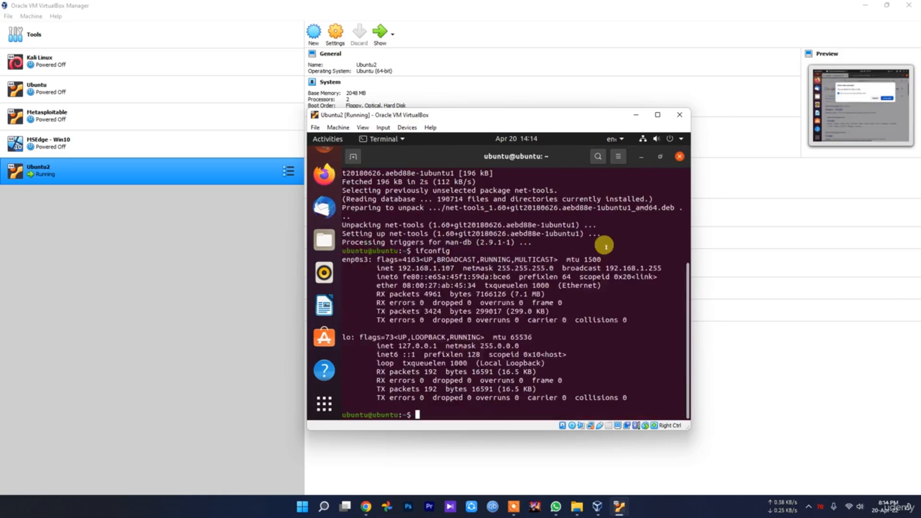
Step: Close the guest's Terminal and look at the system menu's power options without choosing one
{"action": "left_click", "coordinate": [679, 157]}
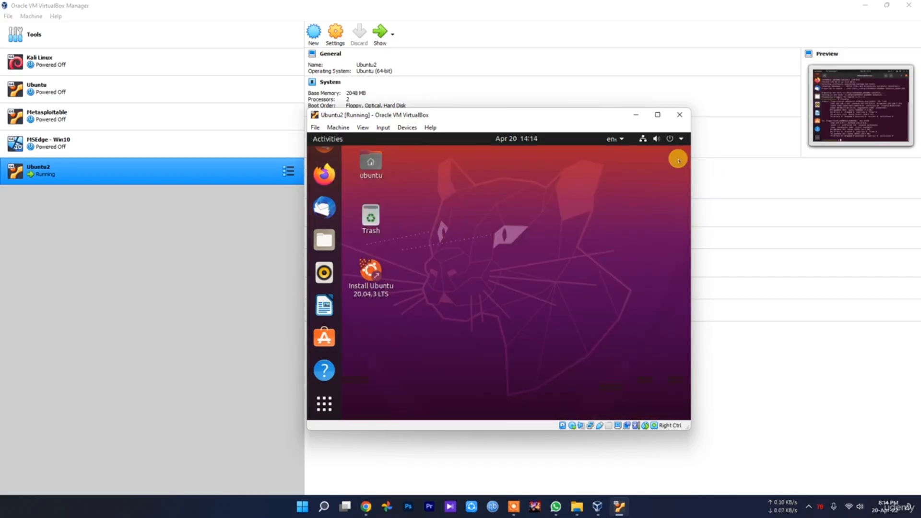
{"action": "left_click", "coordinate": [662, 140]}
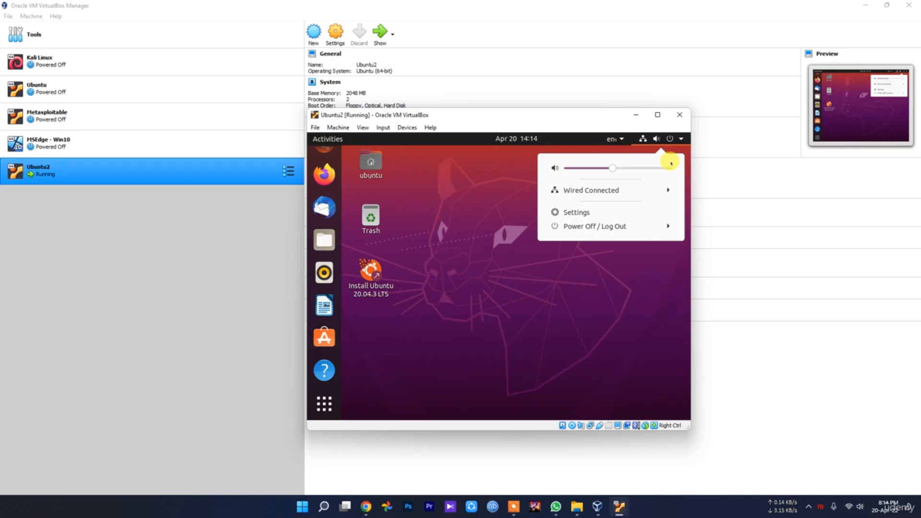
{"action": "left_click", "coordinate": [593, 226]}
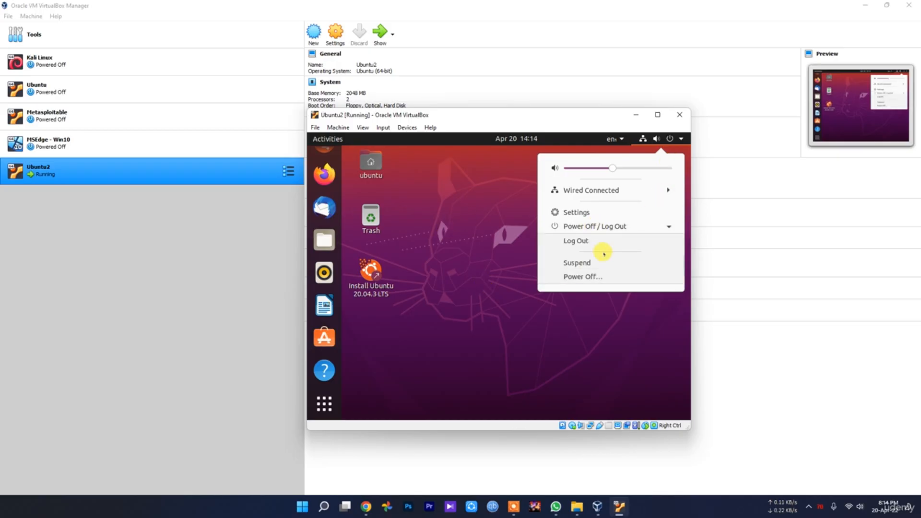
{"action": "left_click", "coordinate": [674, 139]}
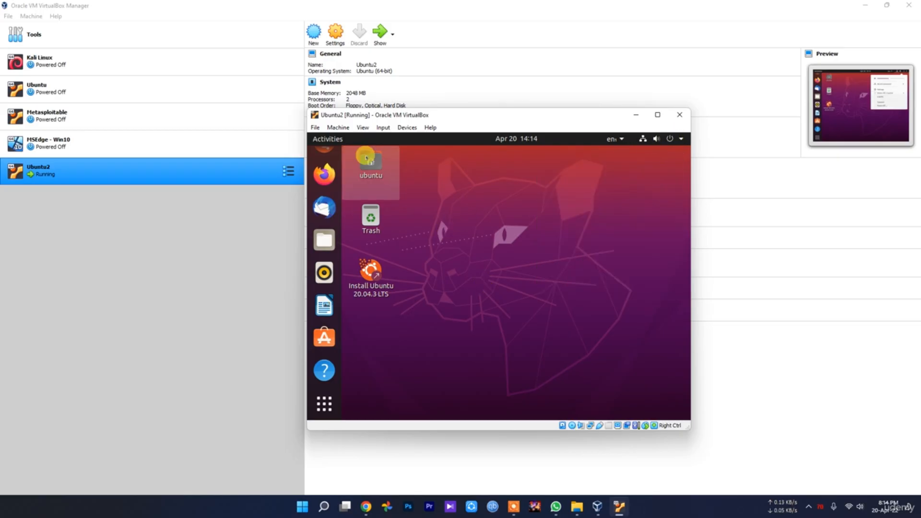
Step: Show the application grid, toggling Frequent then back to All, and focus the search box
{"action": "left_click", "coordinate": [323, 405]}
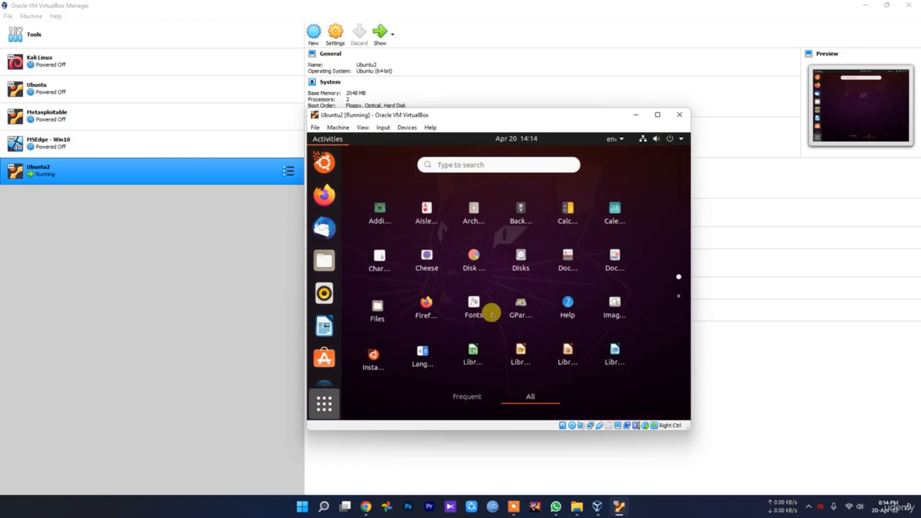
{"action": "left_click", "coordinate": [449, 397]}
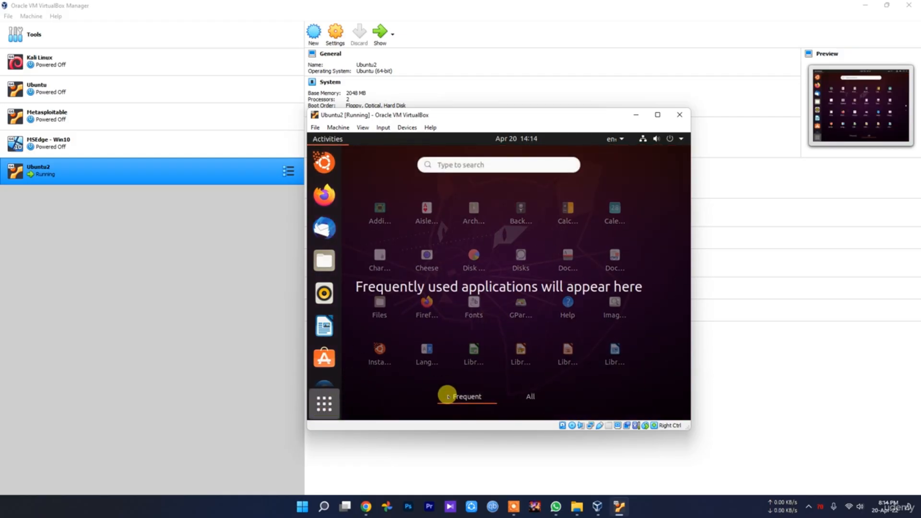
{"action": "left_click", "coordinate": [530, 398]}
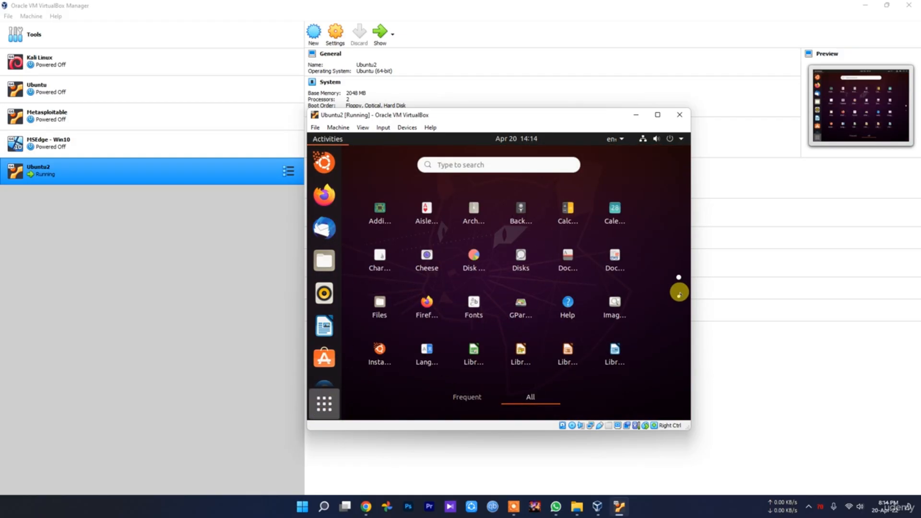
{"action": "left_click", "coordinate": [478, 163]}
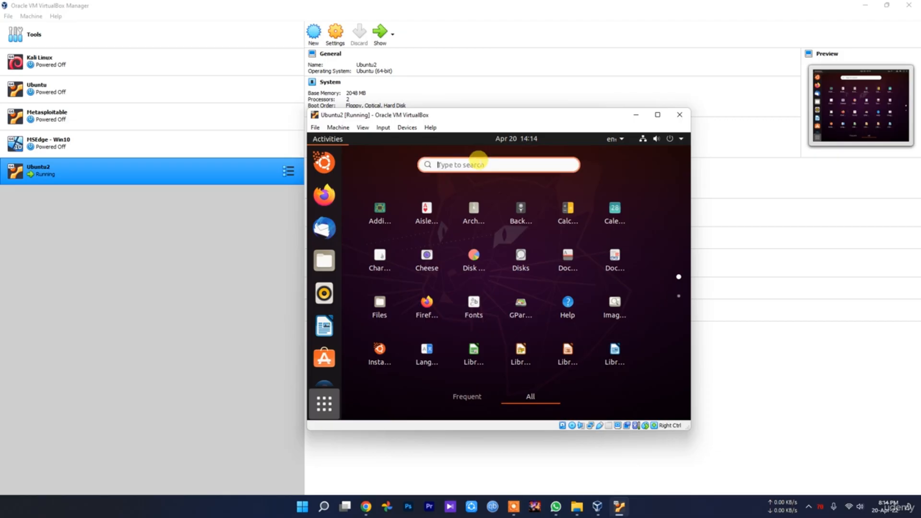
Step: Launch Settings by searching 'sett' and look over the Background and Appearance pages
{"action": "type", "text": "sett"}
{"action": "left_click", "coordinate": [456, 212]}
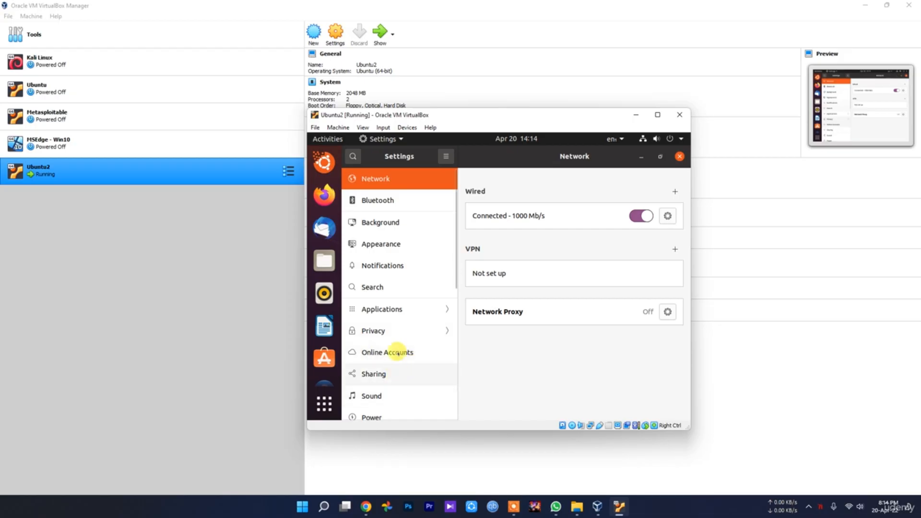
{"action": "left_click", "coordinate": [391, 222]}
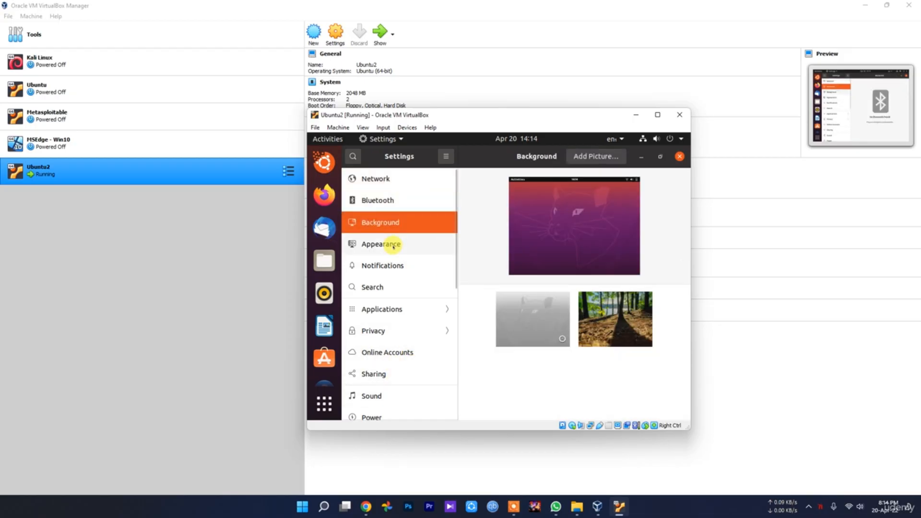
{"action": "left_click", "coordinate": [393, 245]}
{"action": "scroll", "coordinate": [398, 336], "scroll_direction": "down", "scroll_amount": 8}
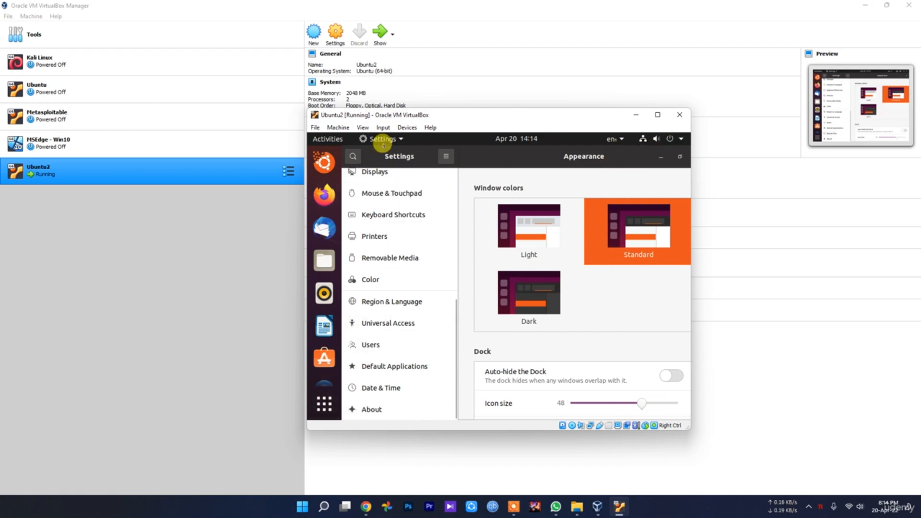
Step: Open the guest's system menu and expand its Power Off / Log Out choices
{"action": "left_click", "coordinate": [361, 139]}
{"action": "left_click", "coordinate": [328, 138]}
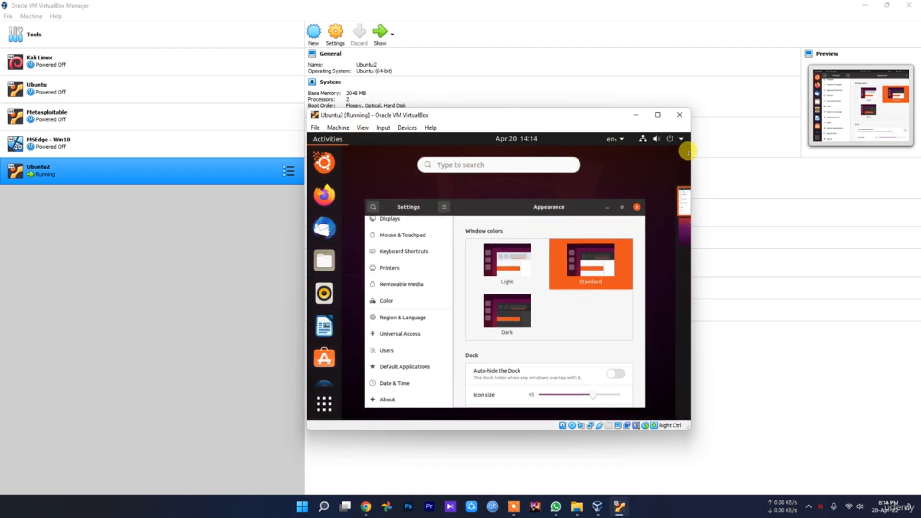
{"action": "left_click", "coordinate": [669, 138]}
{"action": "left_click", "coordinate": [597, 226]}
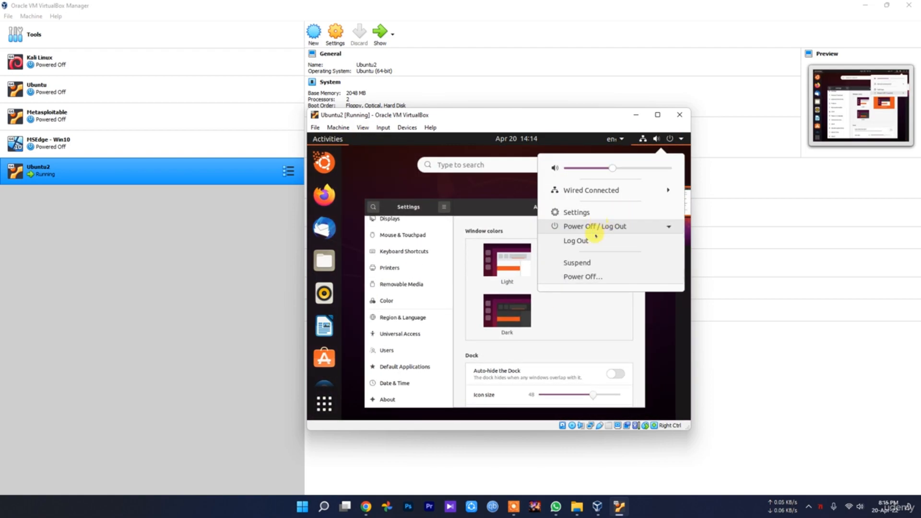
Step: Power off the Ubuntu2 guest and accept the remove-installation-medium prompt
{"action": "left_click", "coordinate": [584, 277]}
{"action": "left_click", "coordinate": [592, 311]}
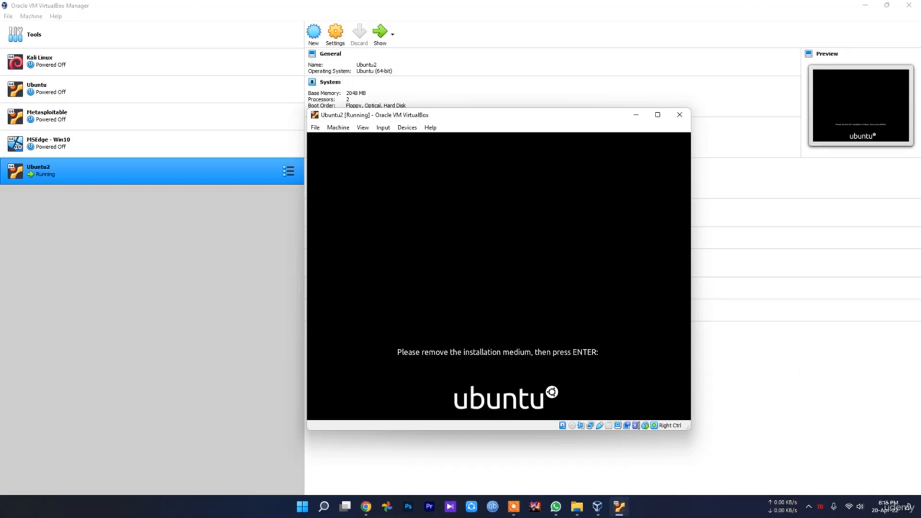
{"action": "key", "text": "Return"}
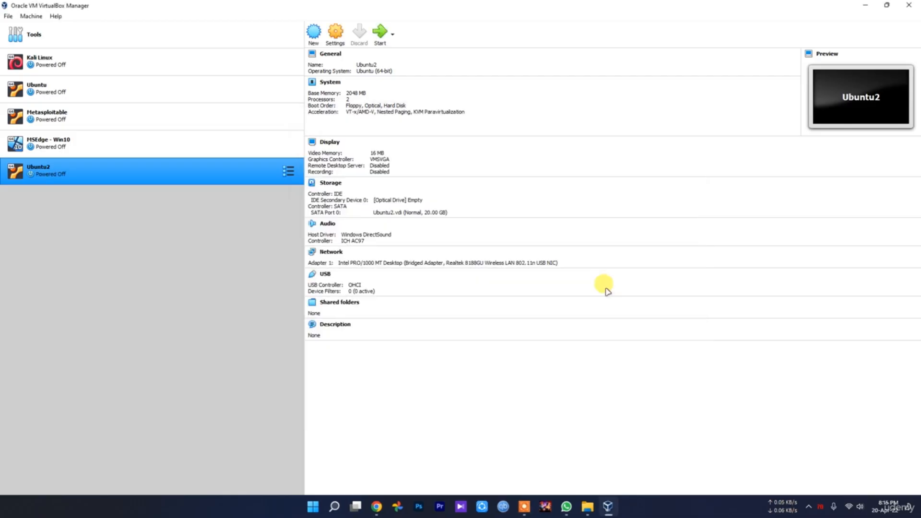
Step: Remove Ubuntu2 from the VirtualBox machine list, deleting all of its files
{"action": "right_click", "coordinate": [74, 175]}
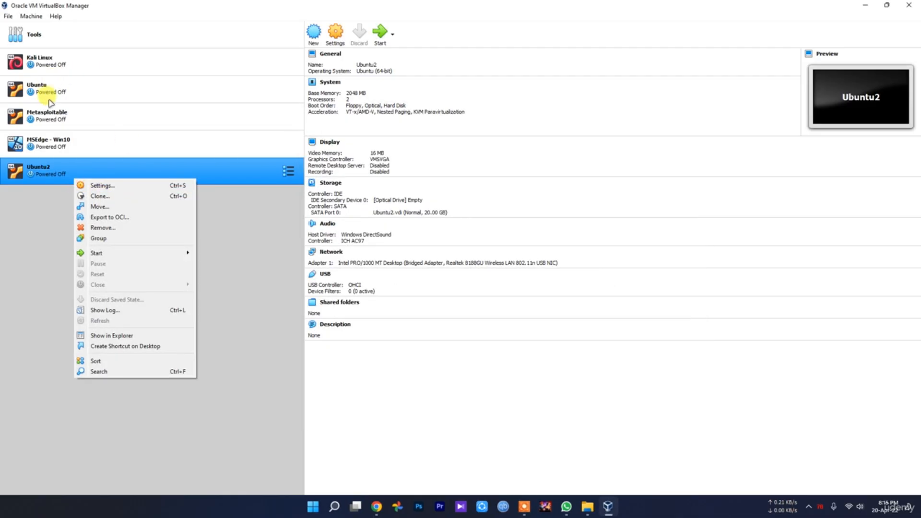
{"action": "left_click", "coordinate": [119, 227]}
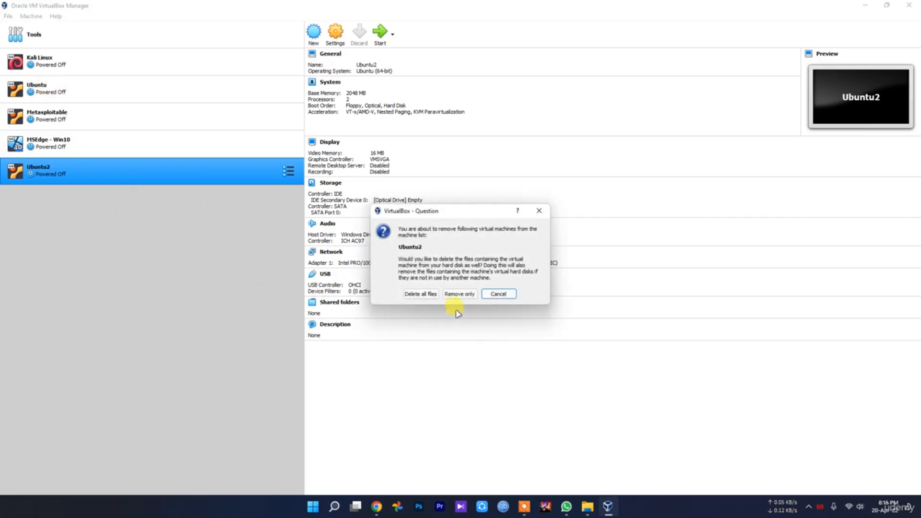
{"action": "left_click", "coordinate": [421, 294]}
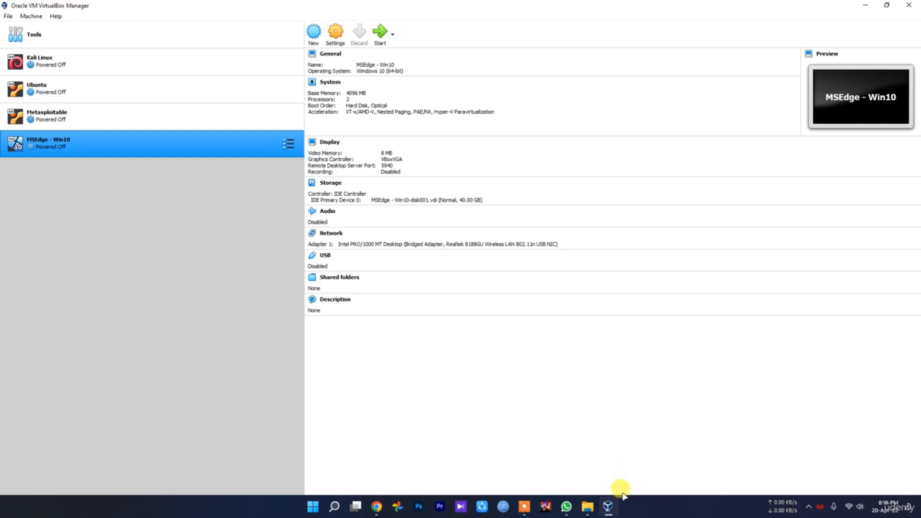
{"action": "mouse_move", "coordinate": [587, 505]}
{"action": "left_click", "coordinate": [546, 474]}
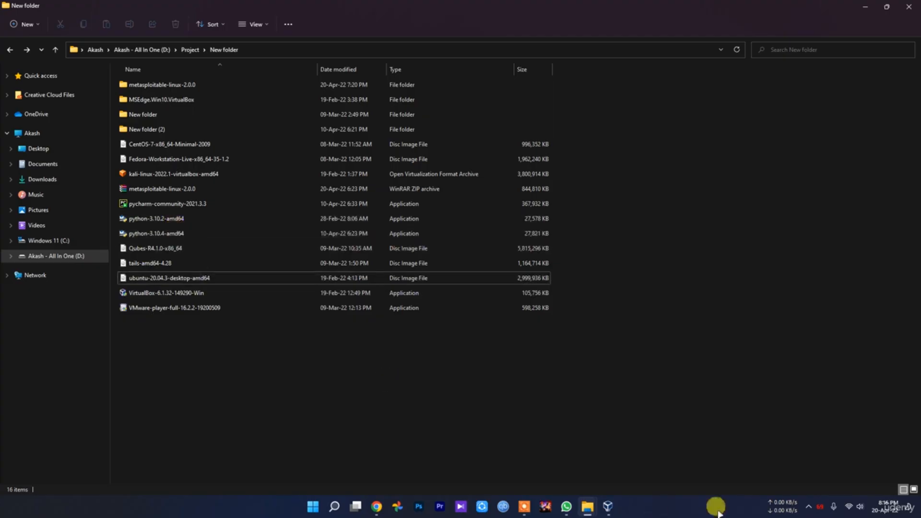
{"action": "left_click", "coordinate": [608, 507]}
{"action": "left_click", "coordinate": [608, 507]}
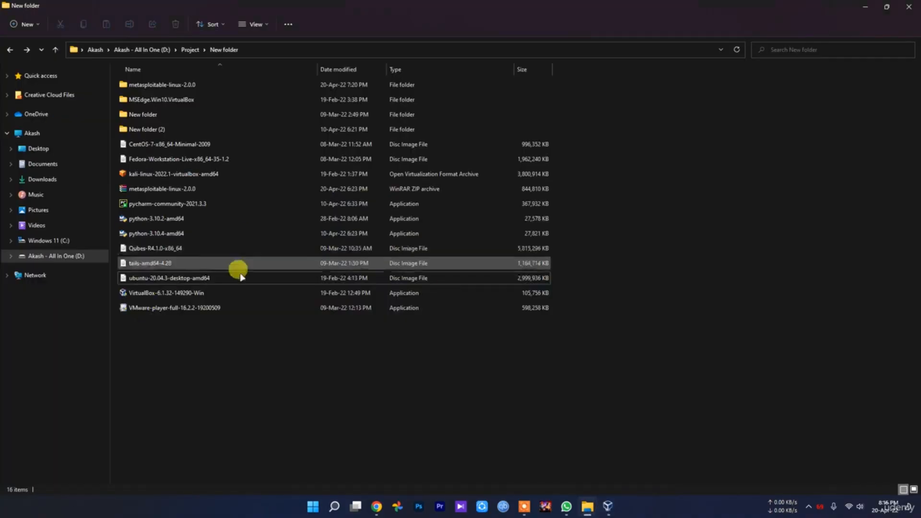
{"action": "left_click", "coordinate": [192, 84]}
{"action": "double_click", "coordinate": [192, 84]}
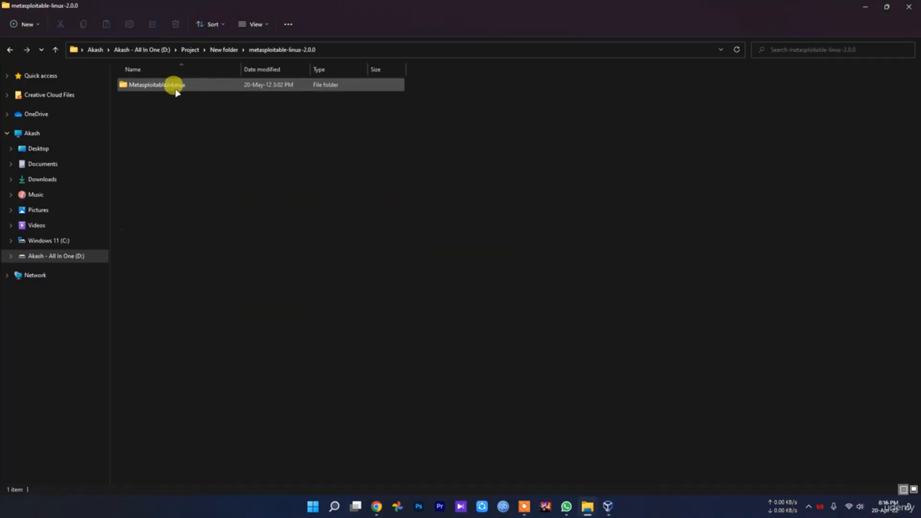
{"action": "double_click", "coordinate": [174, 86]}
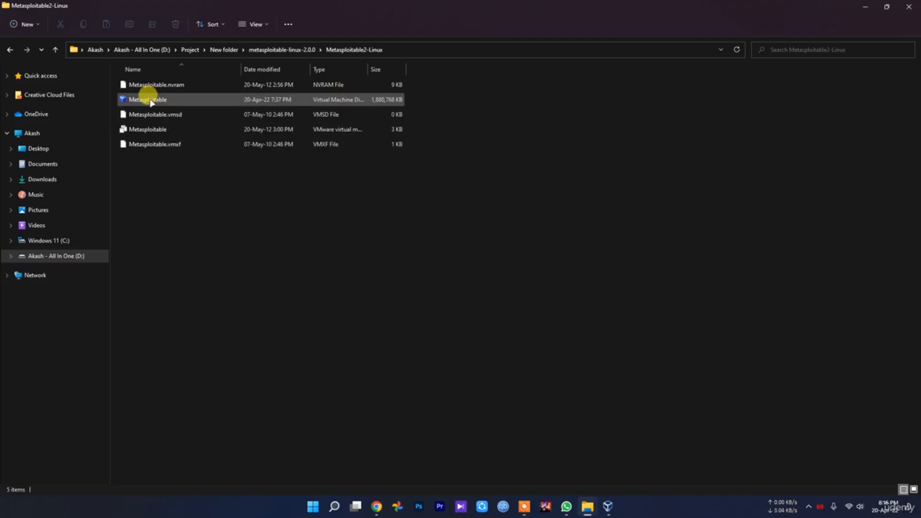
{"action": "key", "text": "alt+Up"}
{"action": "key", "text": "alt+Up"}
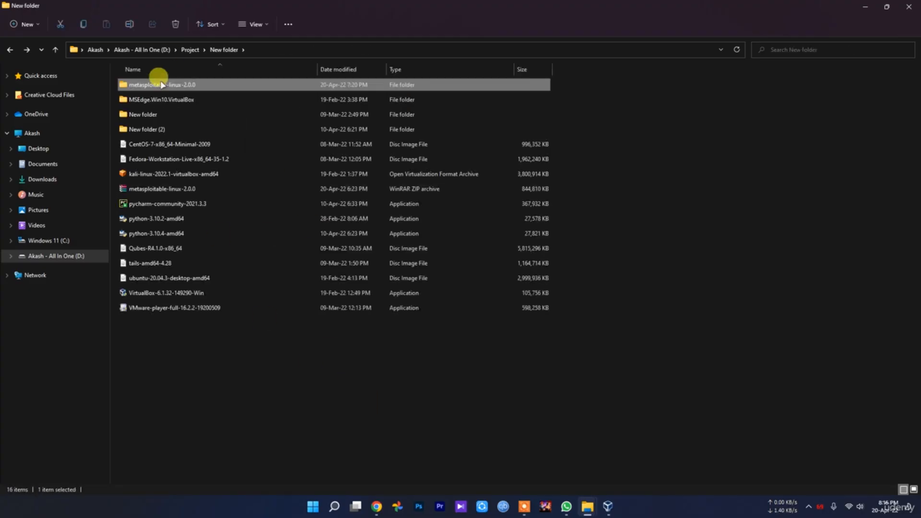
{"action": "double_click", "coordinate": [178, 100]}
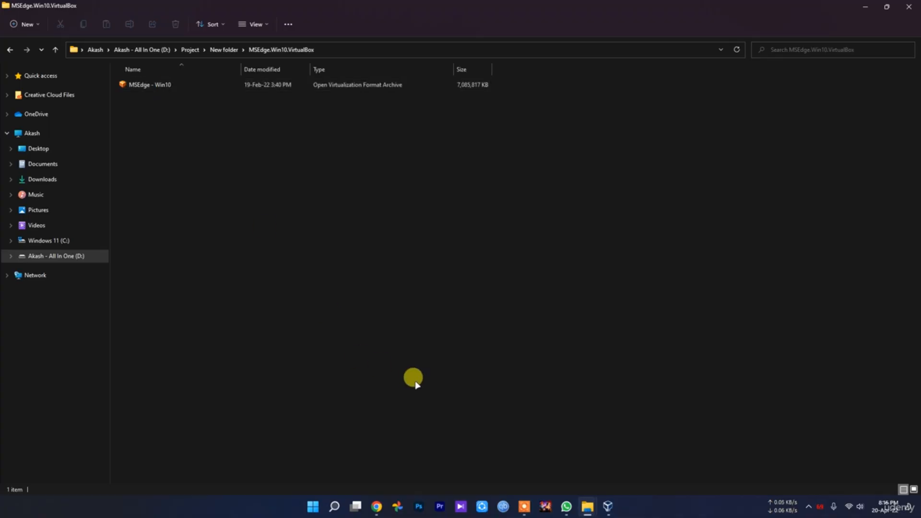
{"action": "key", "text": "alt+Left"}
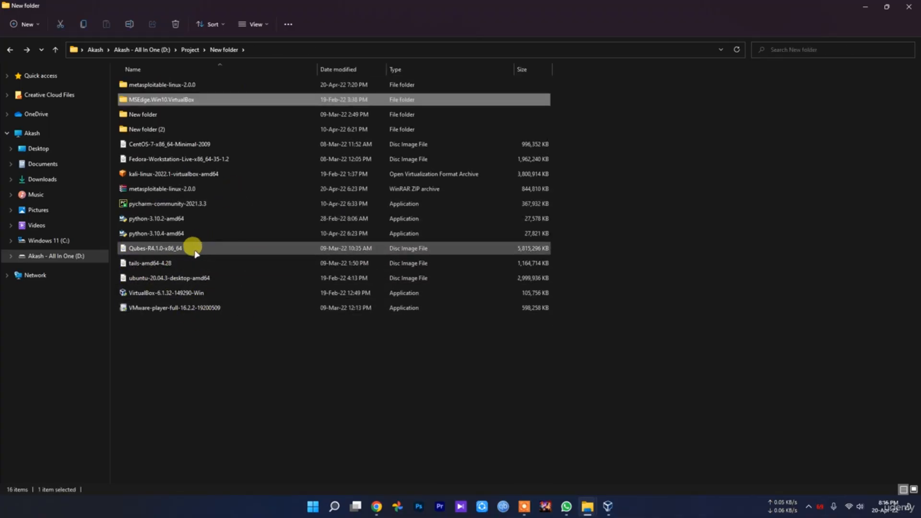
{"action": "left_click", "coordinate": [607, 506]}
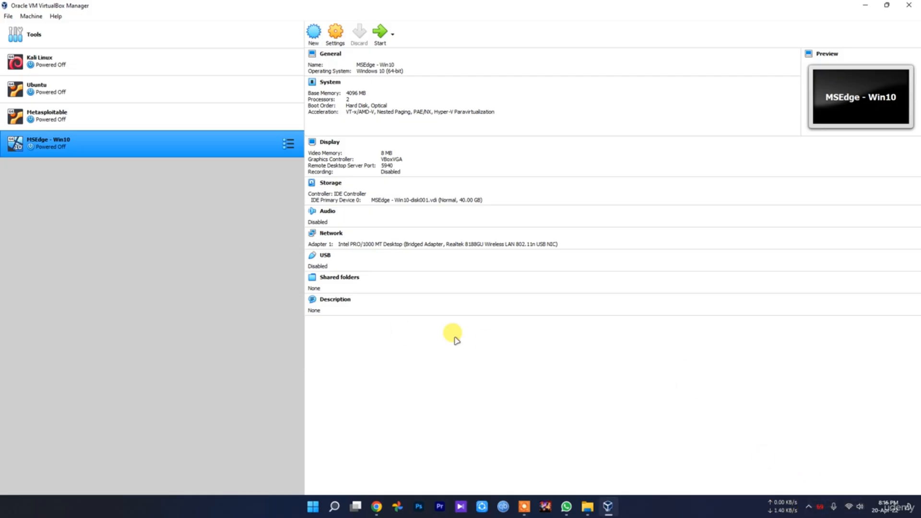
Step: Open the screen recorder controls from the hidden system tray icons
{"action": "left_click", "coordinate": [808, 506]}
{"action": "left_click", "coordinate": [828, 479]}
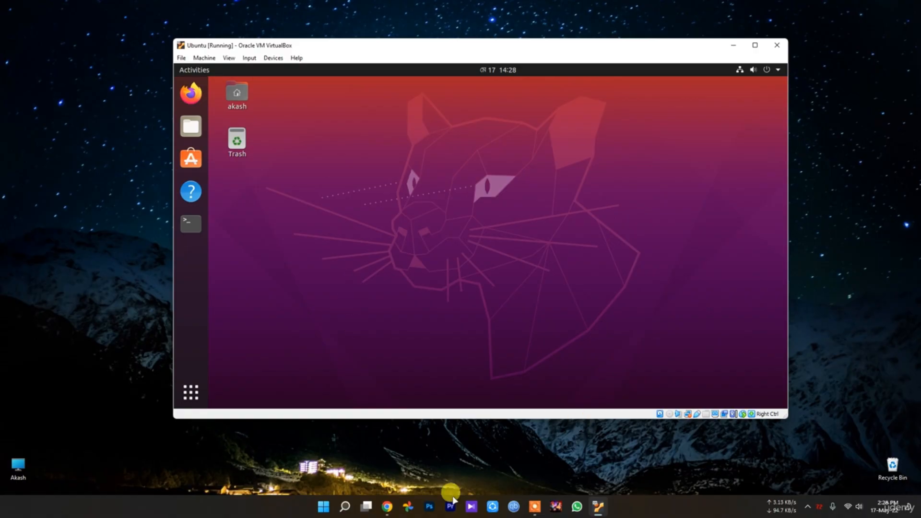
Step: Drag the Ubuntu VM window slightly right and down on the Windows desktop
{"action": "left_click", "coordinate": [273, 462]}
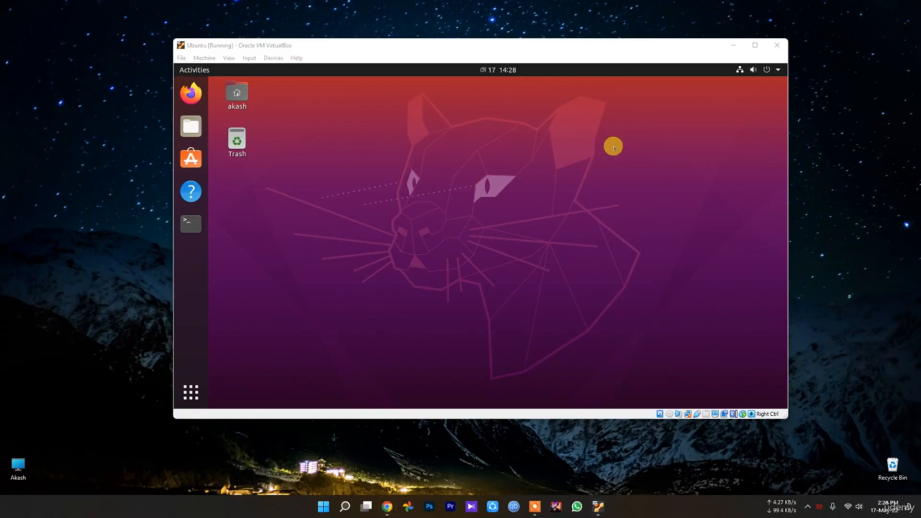
{"action": "left_click", "coordinate": [484, 46]}
{"action": "left_click_drag", "start_coordinate": [485, 46], "coordinate": [494, 56]}
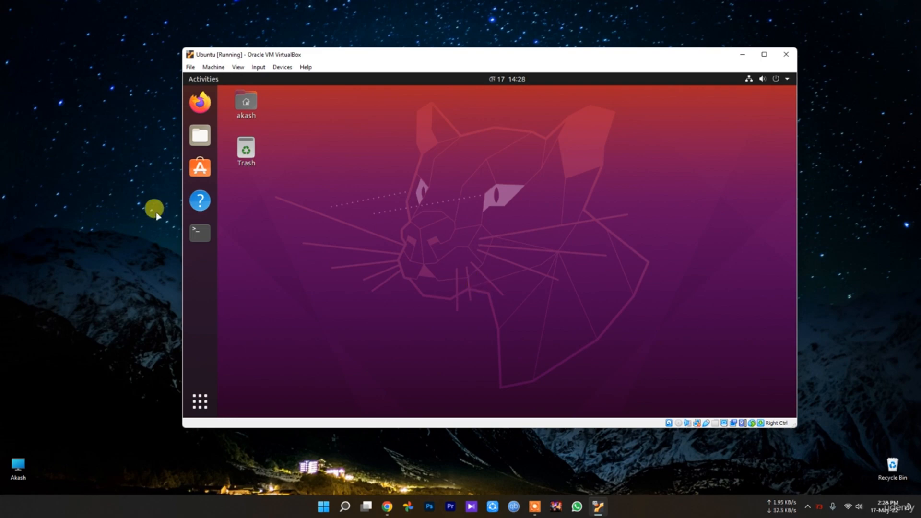
Step: Open a Terminal in the guest and run 'sudo gedit /etc/default/grab &'
{"action": "left_click", "coordinate": [207, 226]}
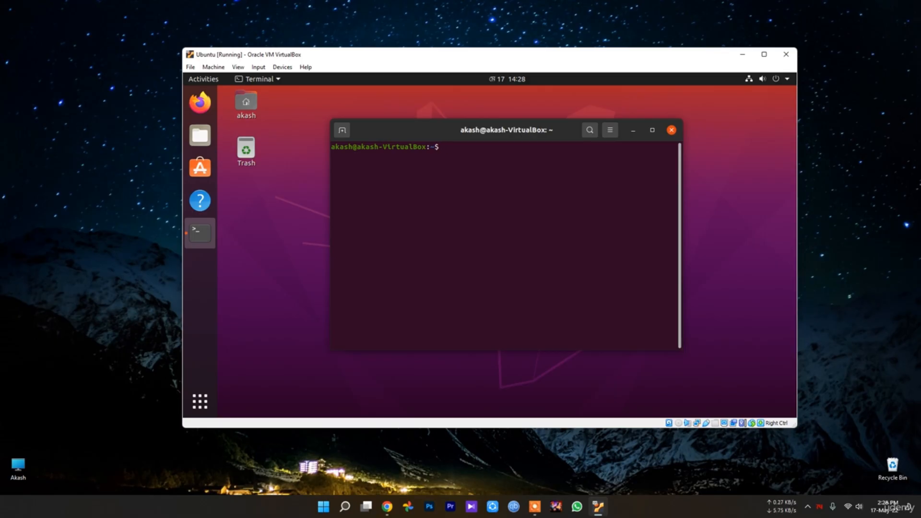
{"action": "type", "text": "sudo "}
{"action": "type", "text": "ge"}
{"action": "type", "text": "ded"}
{"action": "type", "text": "it"}
{"action": "key", "text": "BackSpace"}
{"action": "key", "text": "BackSpace"}
{"action": "key", "text": "BackSpace"}
{"action": "key", "text": "BackSpace"}
{"action": "key", "text": "BackSpace"}
{"action": "type", "text": "dit /etc/default"}
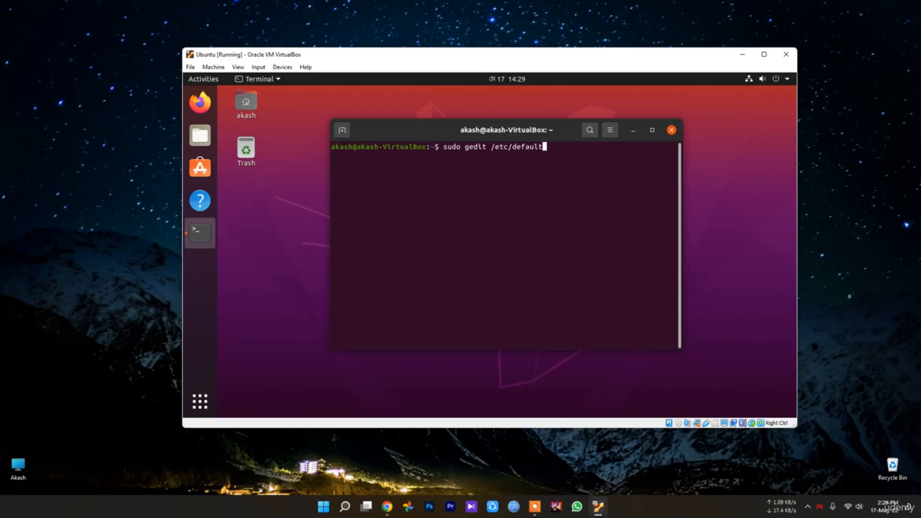
{"action": "type", "text": "/grab &"}
{"action": "key", "text": "Return"}
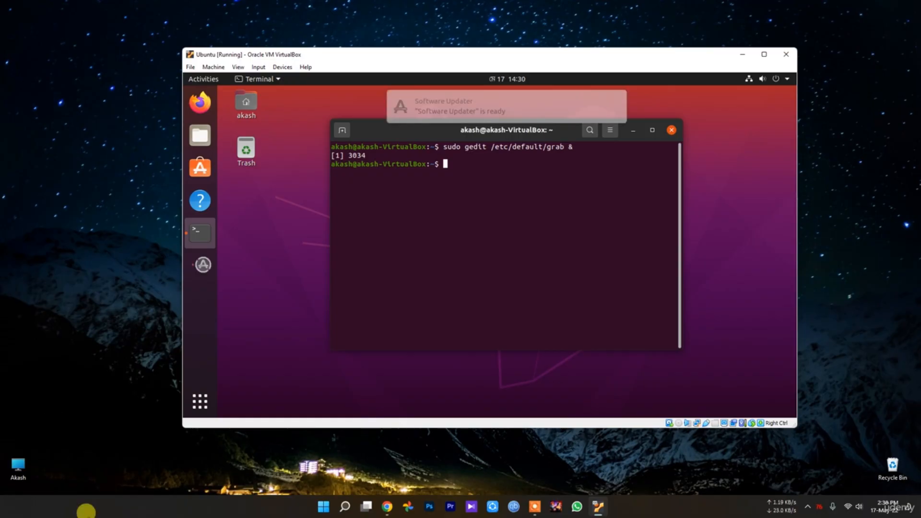
Step: Close the terminal, deselect all security updates, and open the updater's settings
{"action": "left_click", "coordinate": [677, 130]}
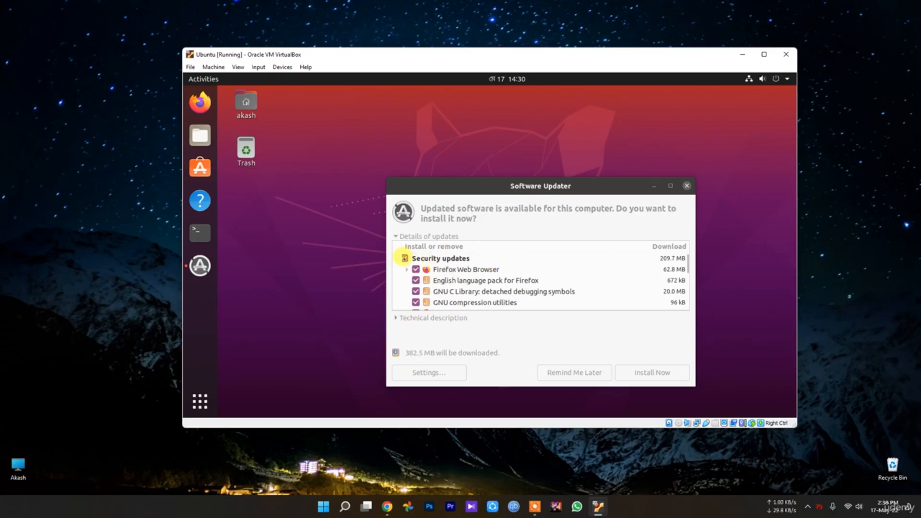
{"action": "left_click", "coordinate": [405, 258]}
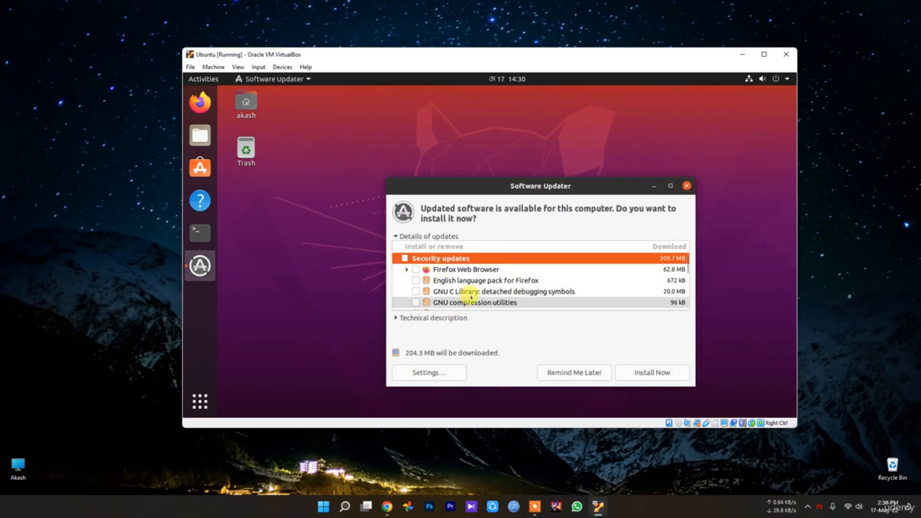
{"action": "left_click", "coordinate": [444, 372]}
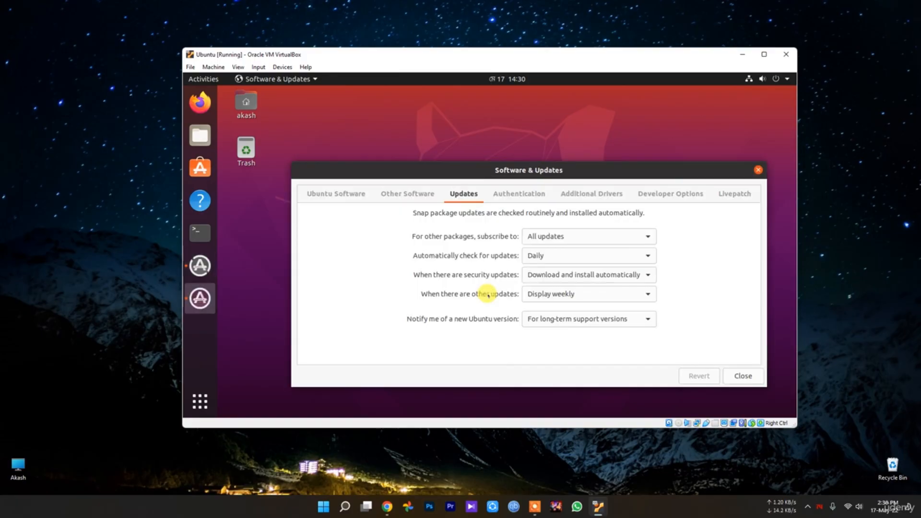
{"action": "left_click", "coordinate": [580, 235]}
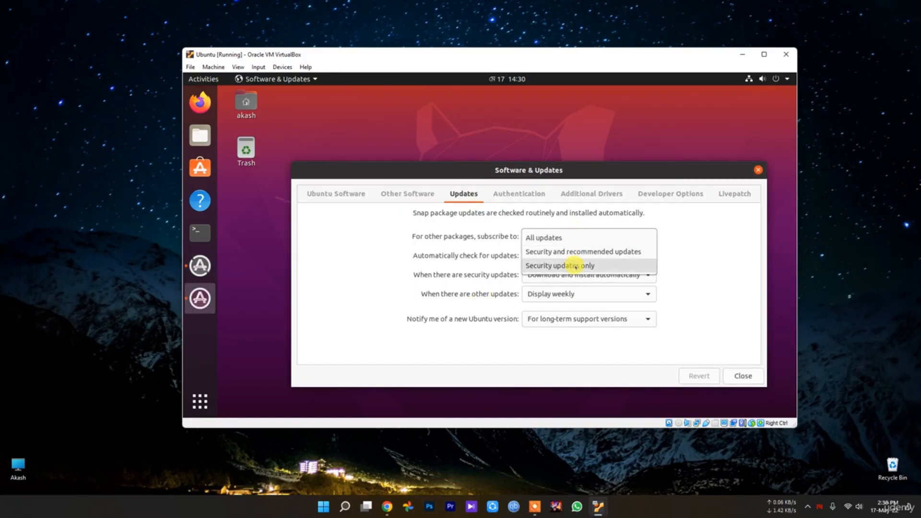
{"action": "left_click", "coordinate": [563, 236]}
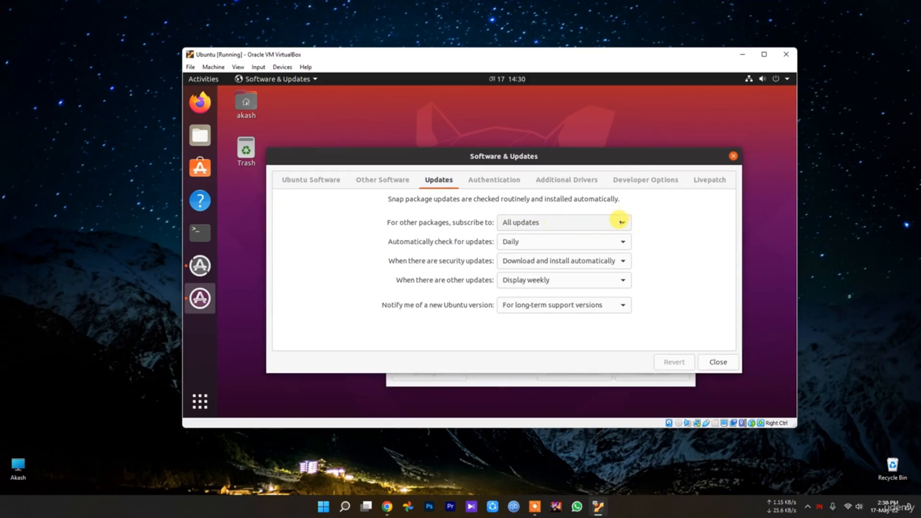
{"action": "left_click", "coordinate": [586, 242]}
{"action": "left_click", "coordinate": [478, 181]}
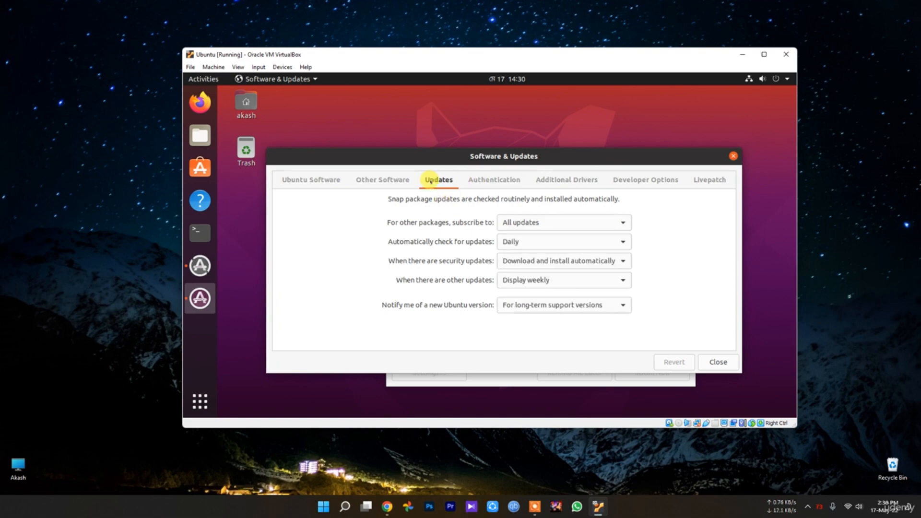
Step: Switch the other-packages subscription to security updates only, authenticating with the account password
{"action": "left_click", "coordinate": [608, 222]}
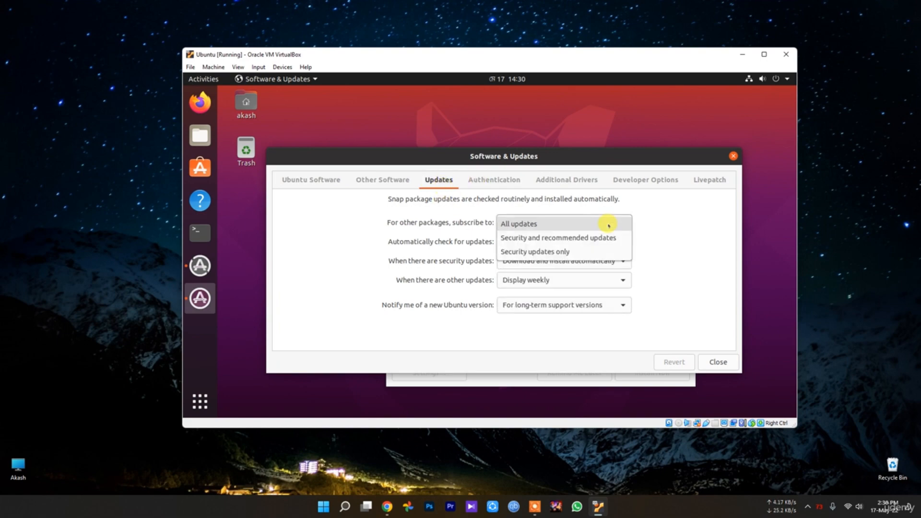
{"action": "left_click", "coordinate": [566, 250]}
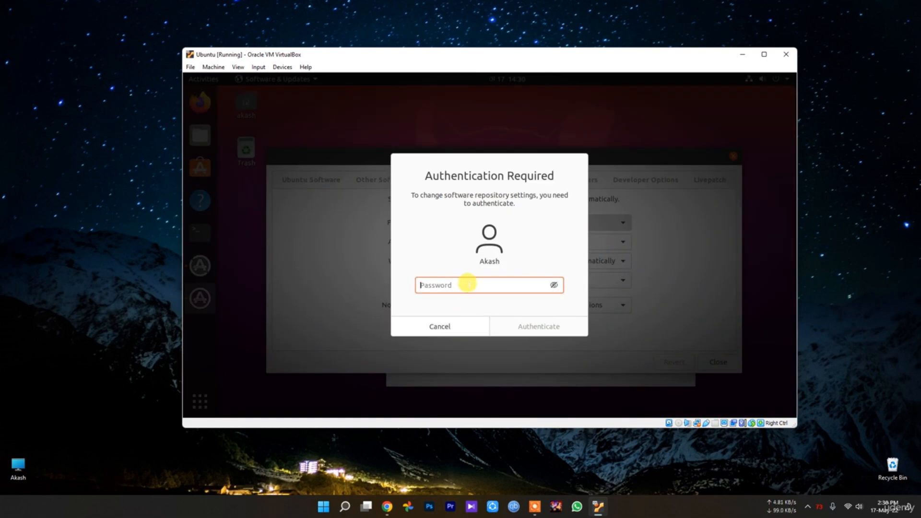
{"action": "type", "text": "*******"}
{"action": "key", "text": "Return"}
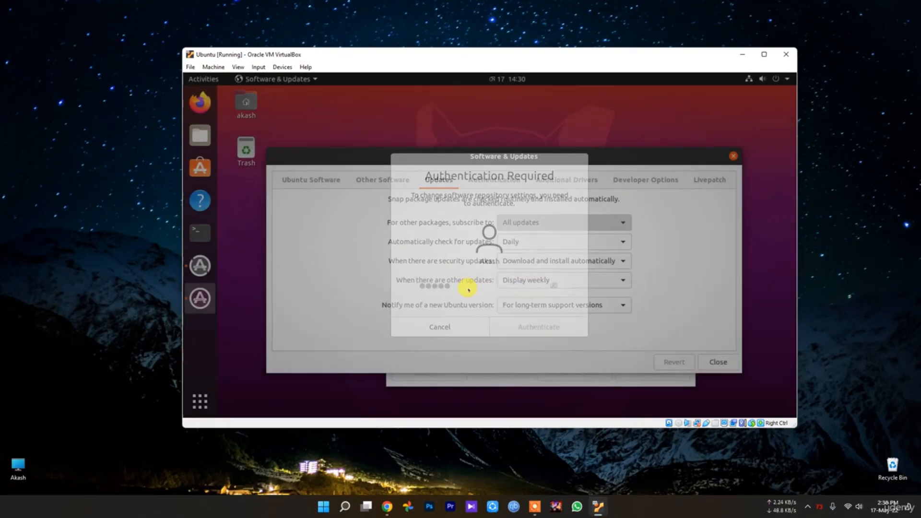
Step: Set checks to Never, security updates Display immediately, other updates every two weeks, notifications Never
{"action": "left_click", "coordinate": [528, 241]}
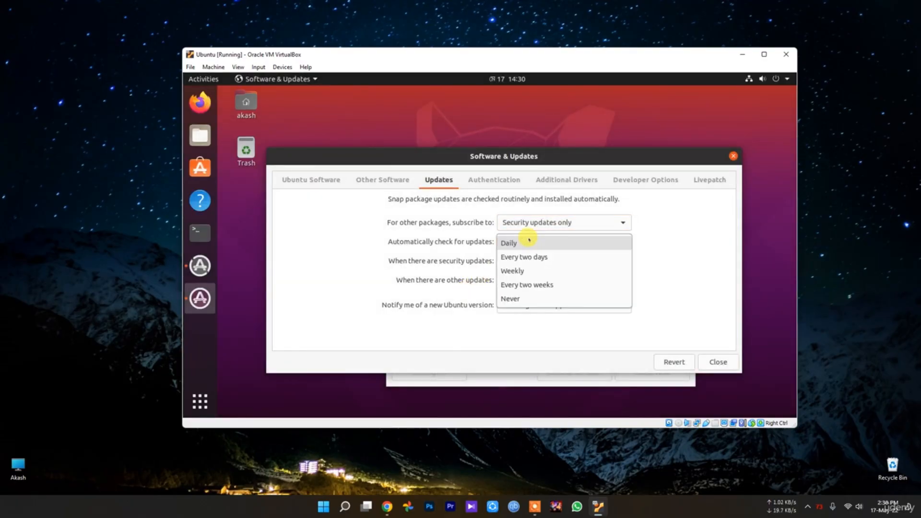
{"action": "left_click", "coordinate": [546, 298]}
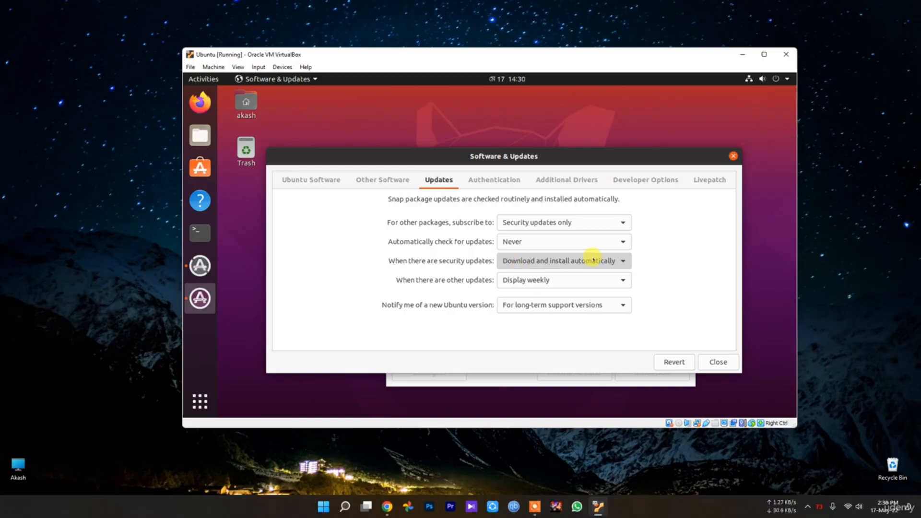
{"action": "left_click", "coordinate": [617, 261]}
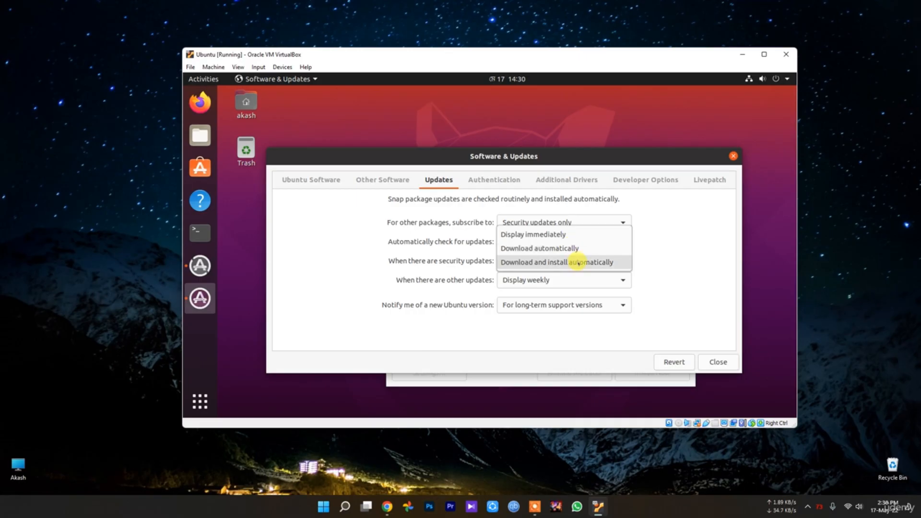
{"action": "left_click", "coordinate": [561, 235]}
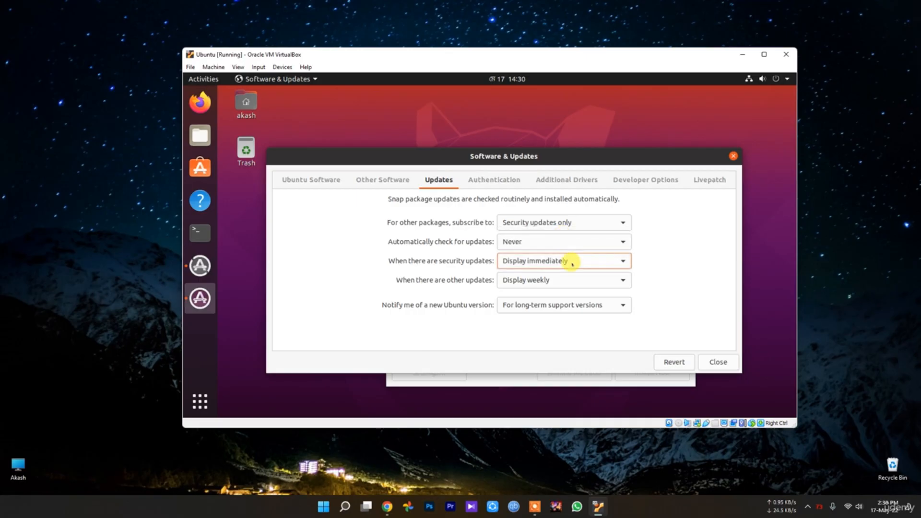
{"action": "left_click", "coordinate": [561, 278]}
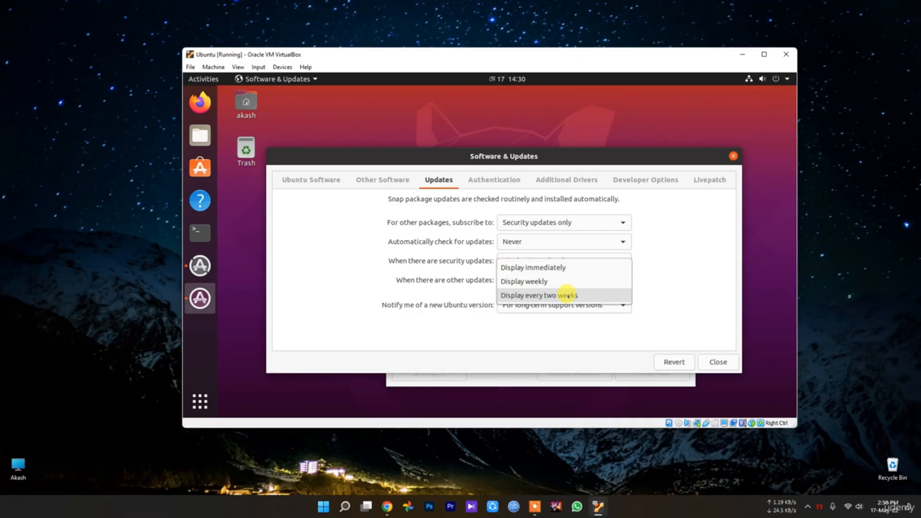
{"action": "left_click", "coordinate": [568, 296]}
{"action": "left_click", "coordinate": [560, 307]}
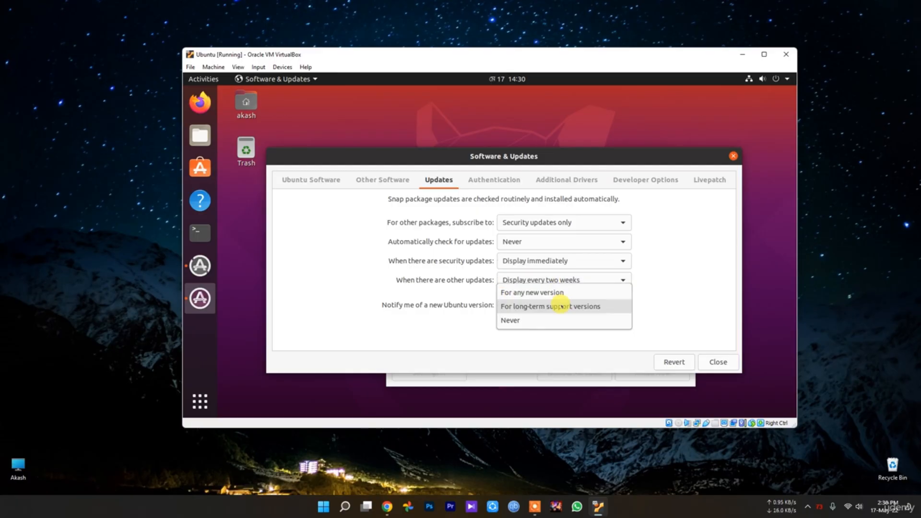
{"action": "left_click", "coordinate": [551, 319]}
Step: Revert the subscription changes, close the settings, and reload the software information
{"action": "left_click", "coordinate": [676, 364]}
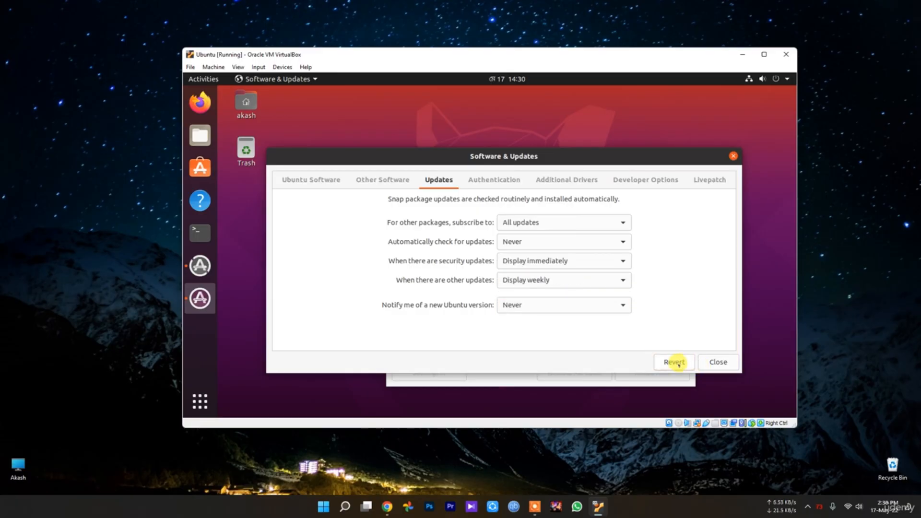
{"action": "left_click", "coordinate": [716, 362]}
{"action": "left_click", "coordinate": [585, 302]}
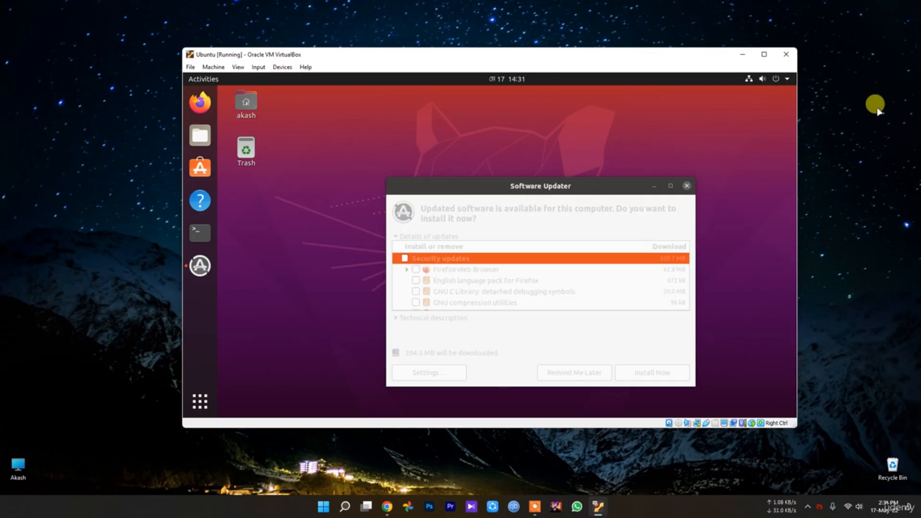
Step: Close the Software Updater's available-updates offer once the cache refresh finishes
{"action": "left_click", "coordinate": [685, 184]}
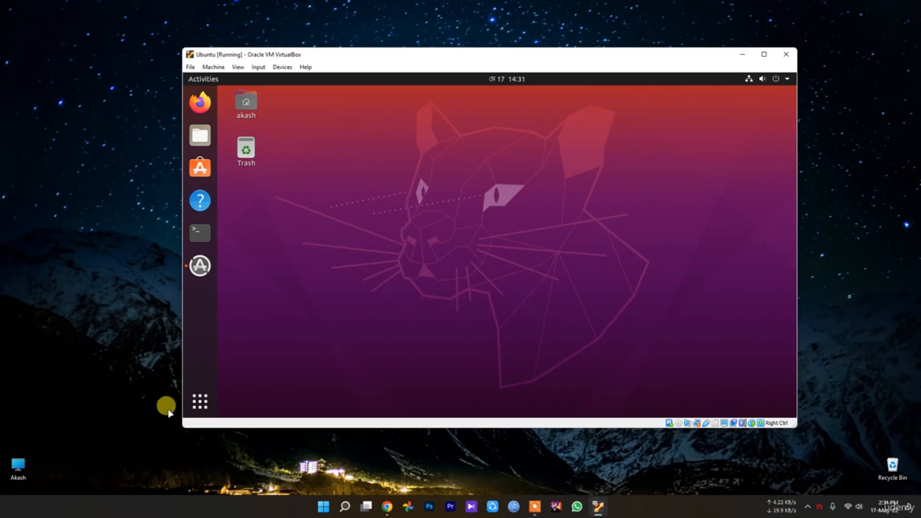
{"action": "left_click", "coordinate": [199, 398]}
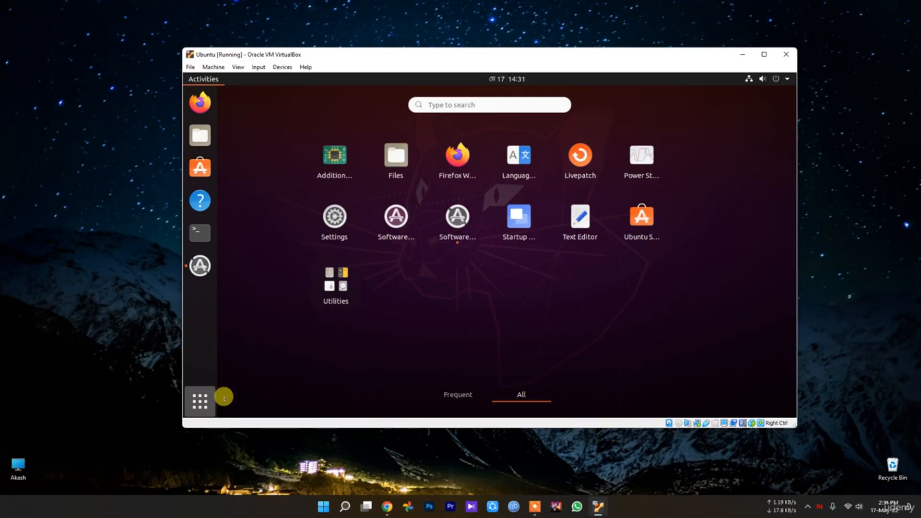
{"action": "type", "text": "stalrtup"}
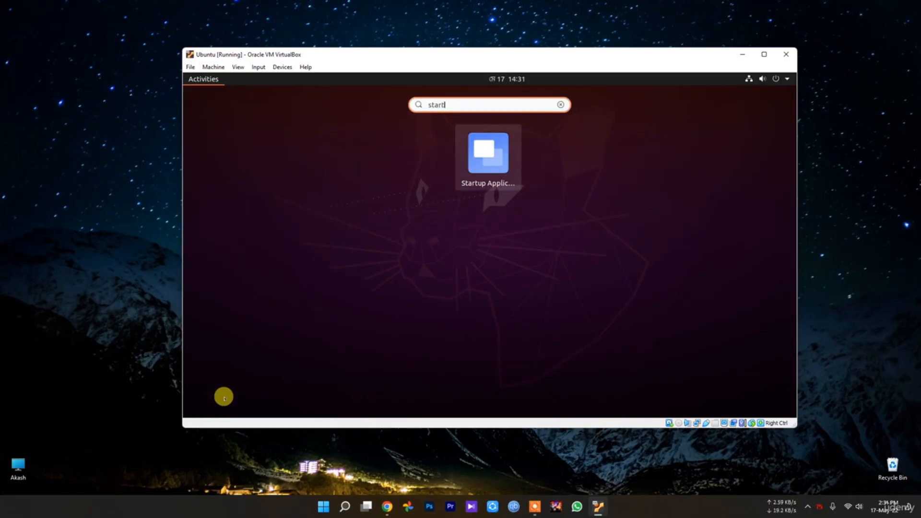
{"action": "left_click", "coordinate": [458, 150]}
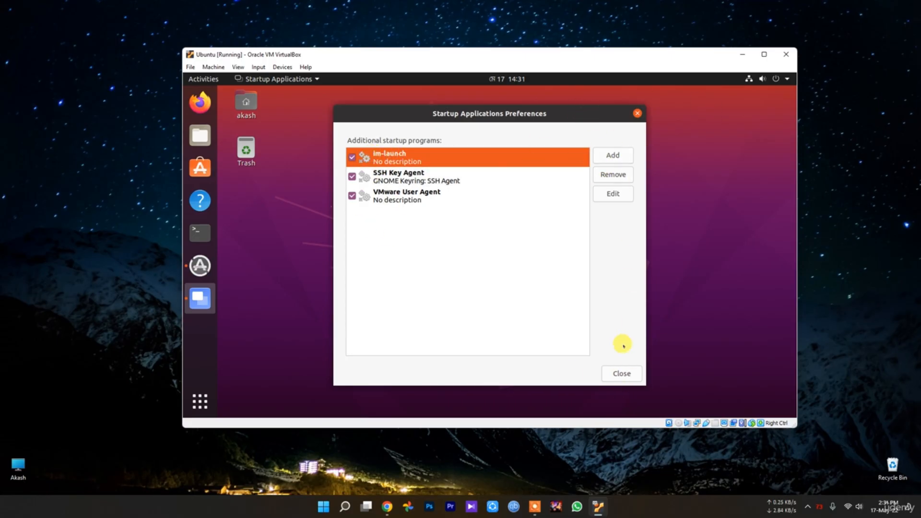
{"action": "left_click", "coordinate": [637, 114]}
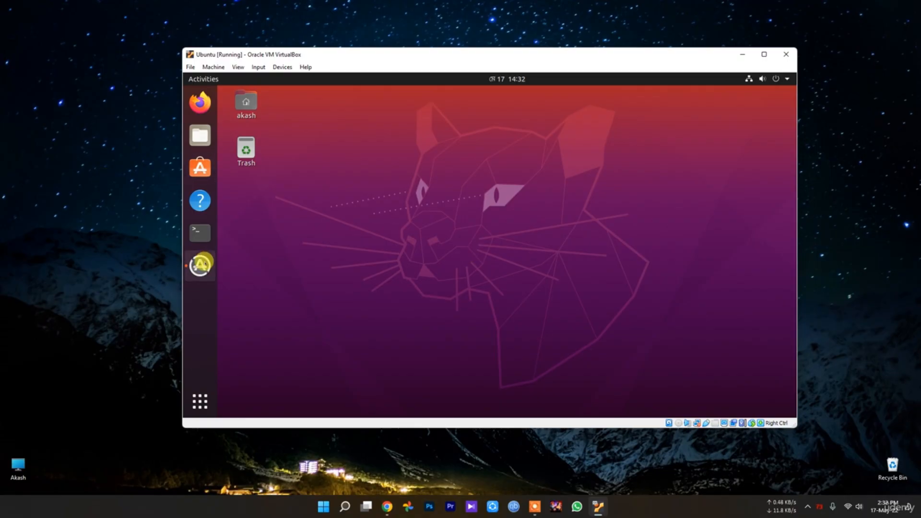
Step: Close Software Updater, install preload via 'sudo apt install preload' in a terminal, then close it
{"action": "left_click", "coordinate": [201, 263]}
{"action": "left_click", "coordinate": [688, 184]}
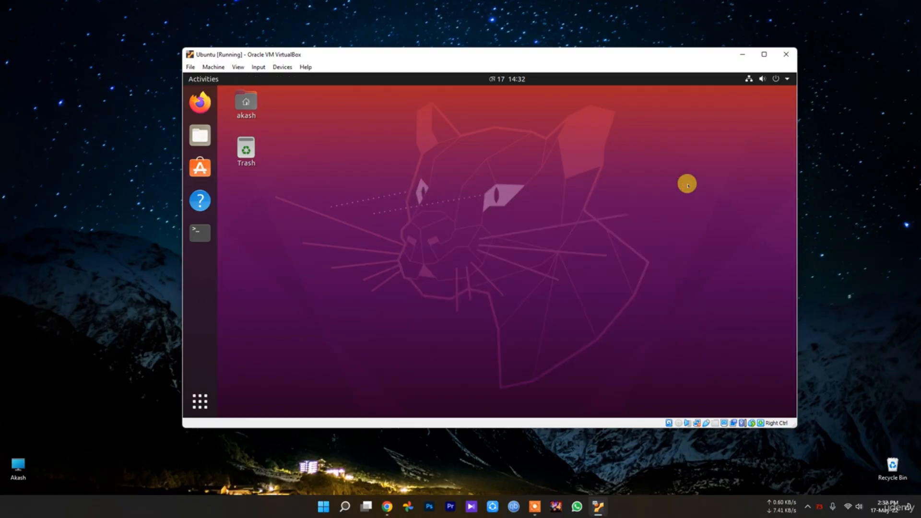
{"action": "left_click", "coordinate": [200, 230]}
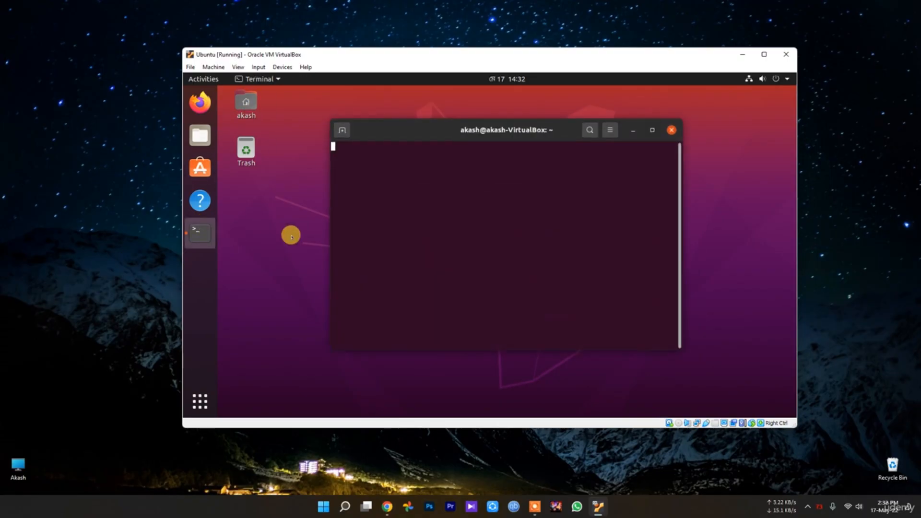
{"action": "type", "text": "sud"}
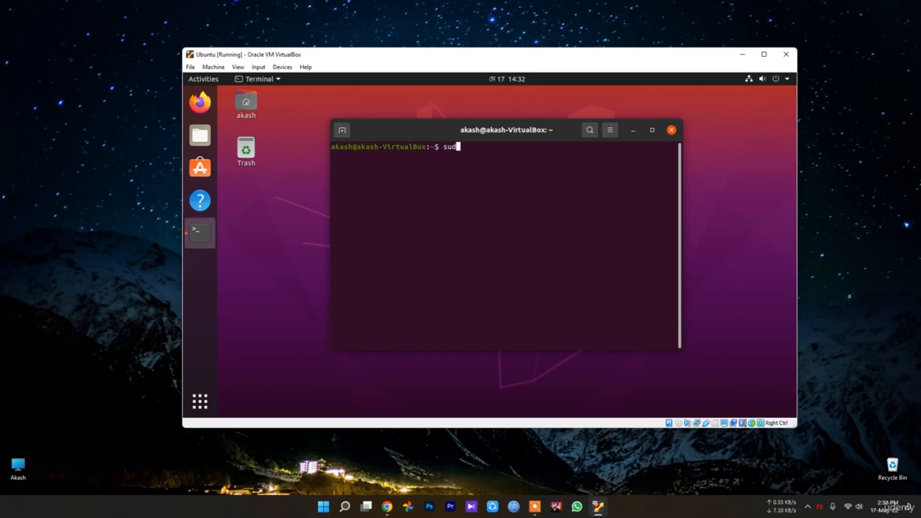
{"action": "type", "text": "o ap"}
{"action": "type", "text": "t insta"}
{"action": "type", "text": "ll "}
{"action": "type", "text": "preloa"}
{"action": "type", "text": "d"}
{"action": "key", "text": "Return"}
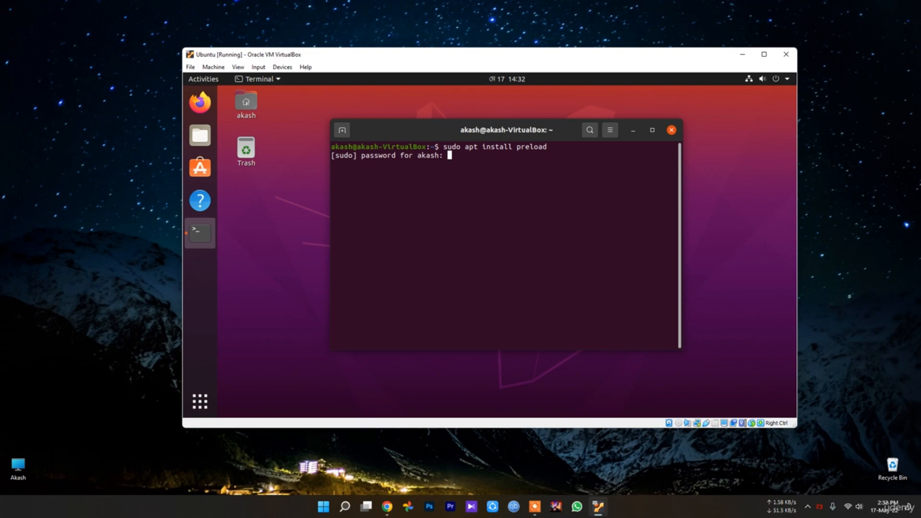
{"action": "key", "text": "Return"}
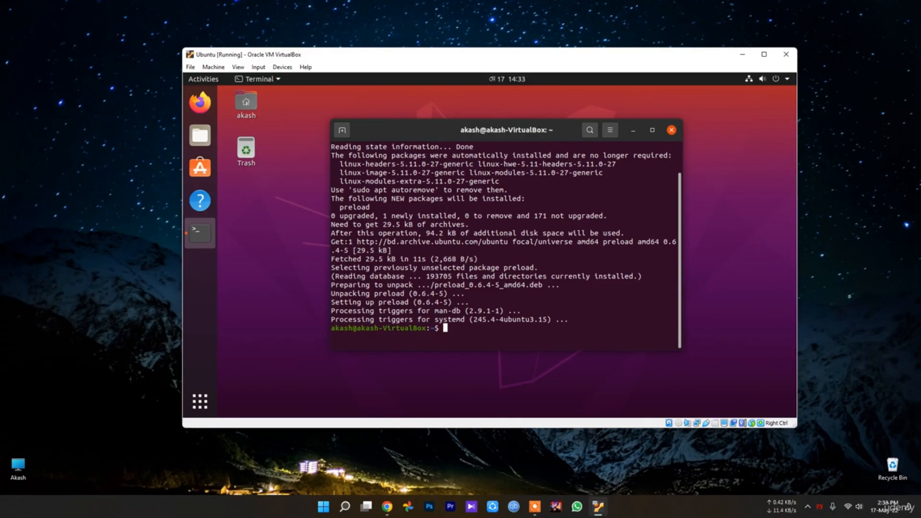
{"action": "left_click", "coordinate": [671, 130]}
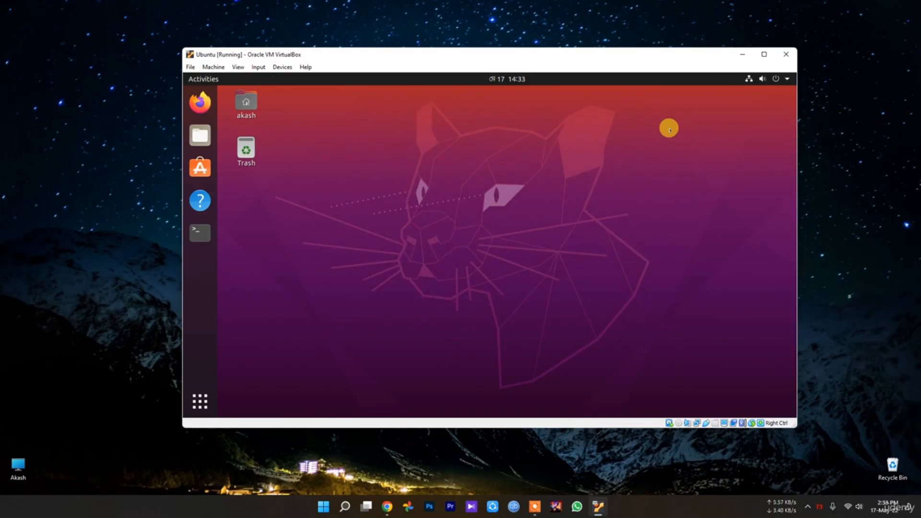
Step: Launch Settings from the application grid and briefly switch over to Chrome
{"action": "left_click", "coordinate": [198, 401]}
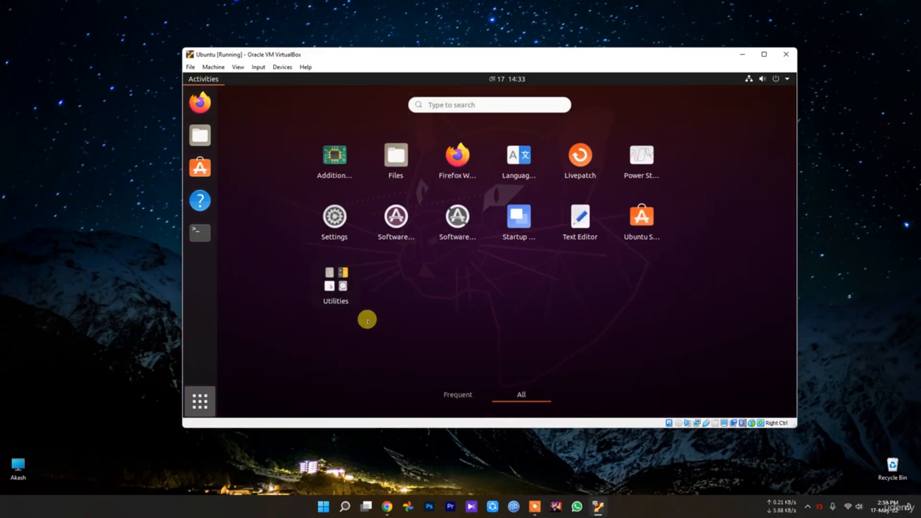
{"action": "left_click", "coordinate": [331, 215]}
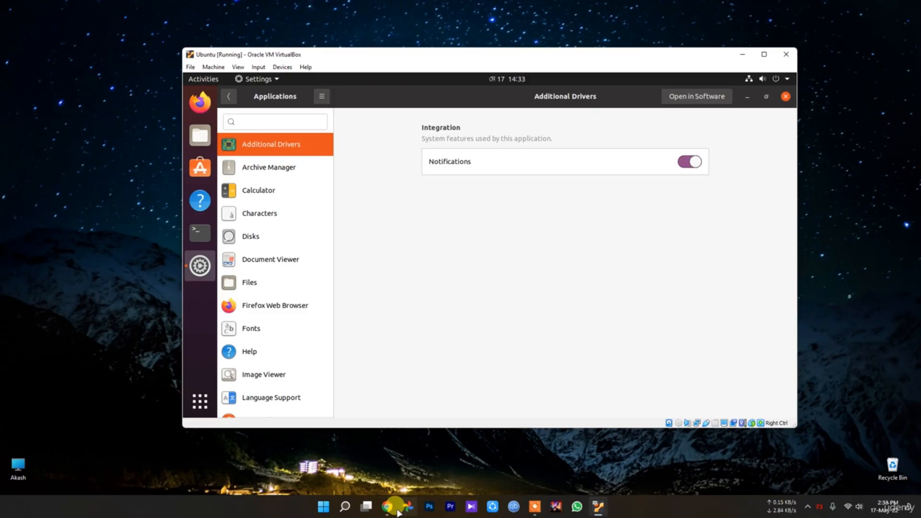
{"action": "left_click", "coordinate": [386, 506]}
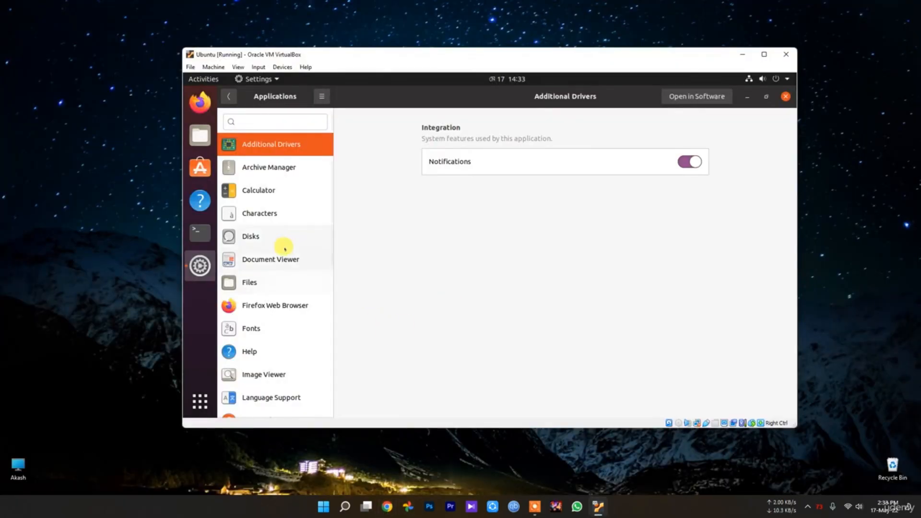
{"action": "scroll", "coordinate": [268, 288], "scroll_direction": "down", "scroll_amount": 6}
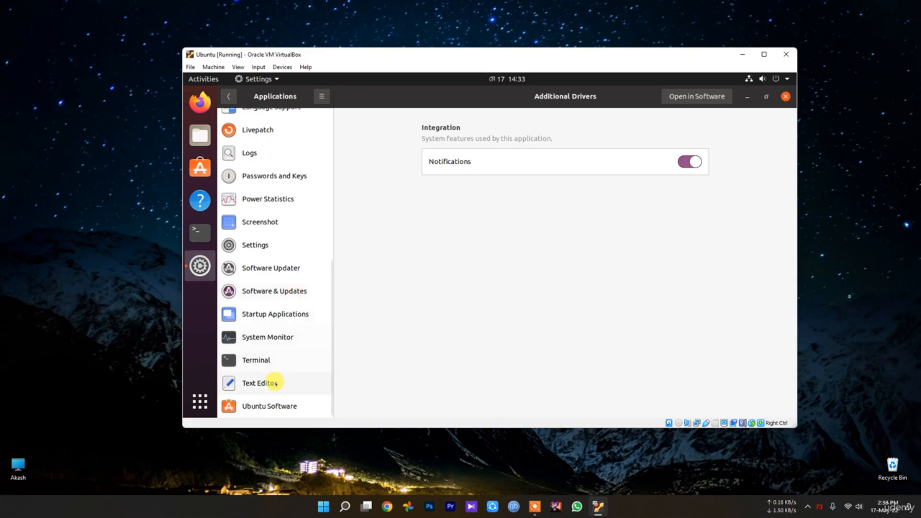
{"action": "scroll", "coordinate": [280, 345], "scroll_direction": "up", "scroll_amount": 3}
Step: Search the app grid for 'software' to list Software & Updates and related tools
{"action": "left_click", "coordinate": [200, 401]}
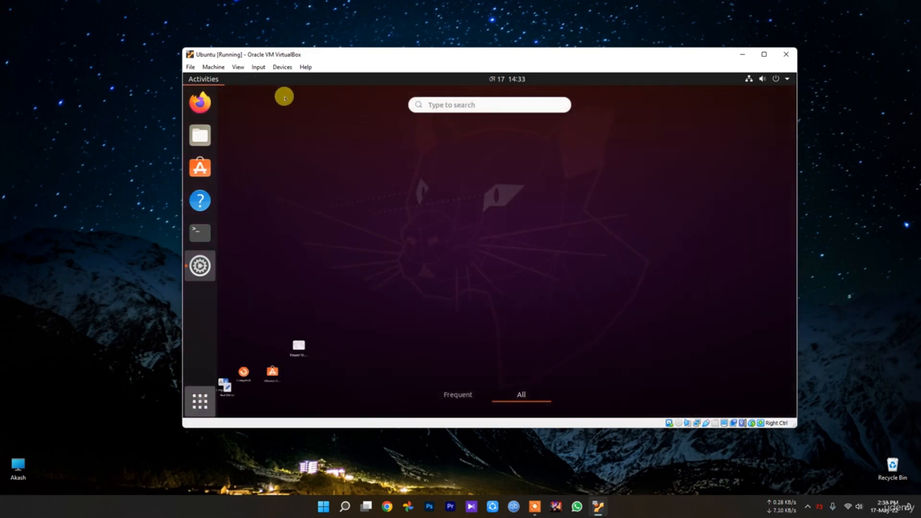
{"action": "left_click", "coordinate": [450, 99]}
{"action": "type", "text": "sof"}
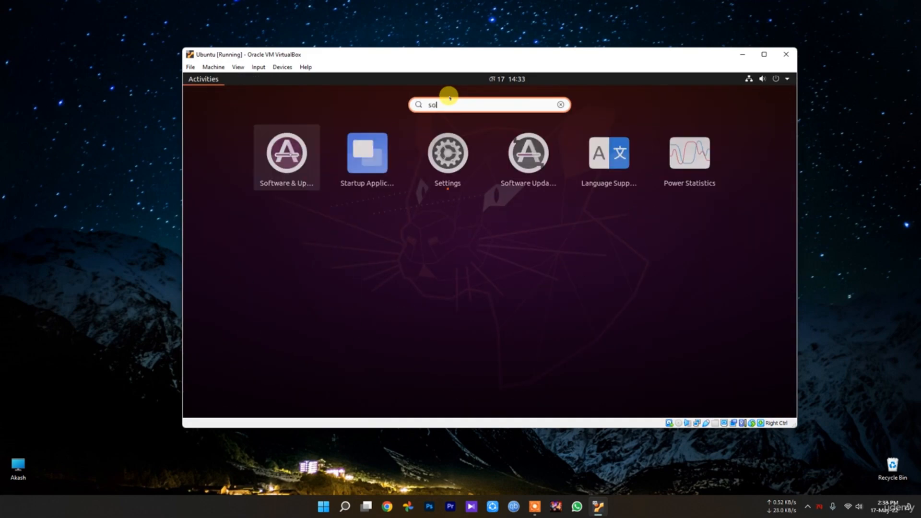
{"action": "type", "text": "war"}
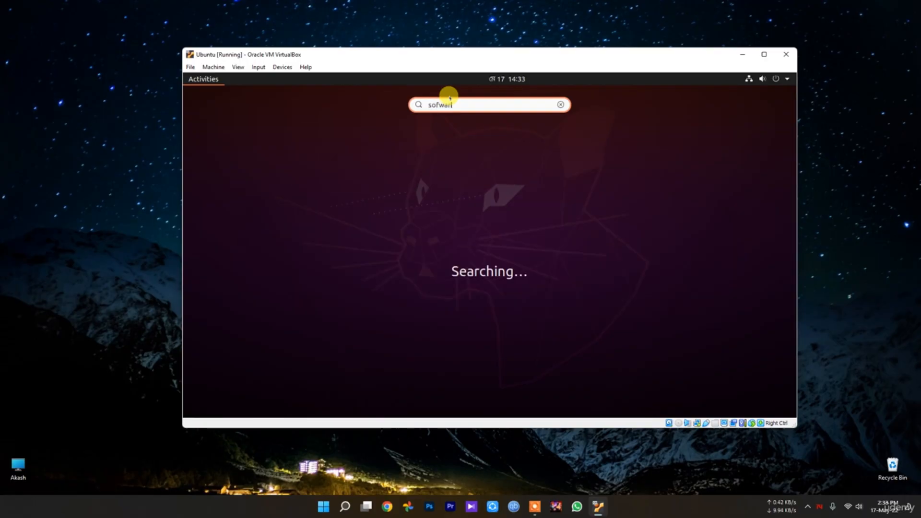
{"action": "key", "text": "BackSpace"}
{"action": "key", "text": "BackSpace"}
{"action": "key", "text": "BackSpace"}
{"action": "key", "text": "BackSpace"}
{"action": "type", "text": "l"}
{"action": "key", "text": "BackSpace"}
{"action": "type", "text": "ftware"}
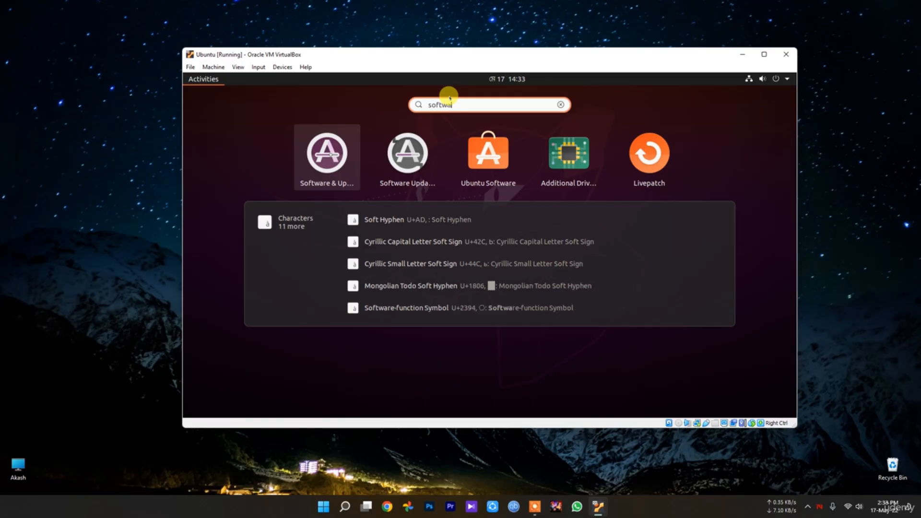
Step: Open Software & Updates and browse the 'Download from' servers, keeping Server for Bangladesh
{"action": "left_click", "coordinate": [328, 161]}
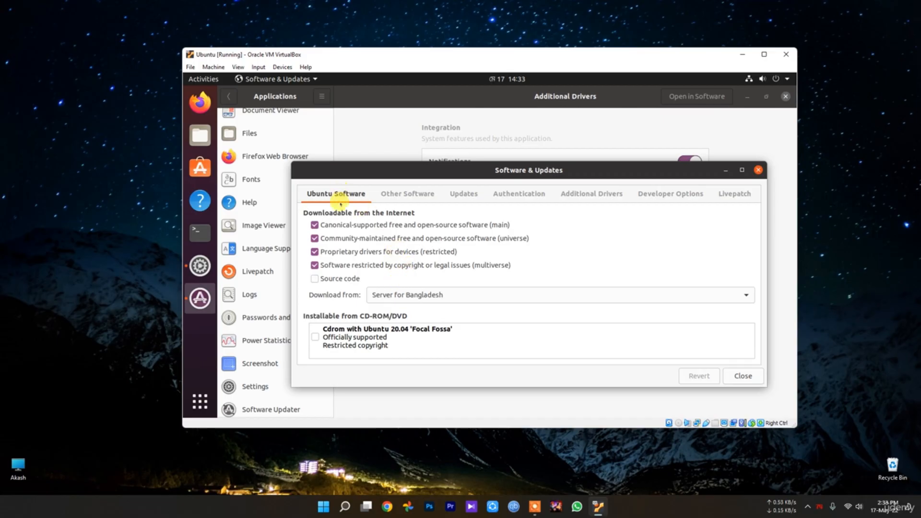
{"action": "left_click", "coordinate": [446, 295]}
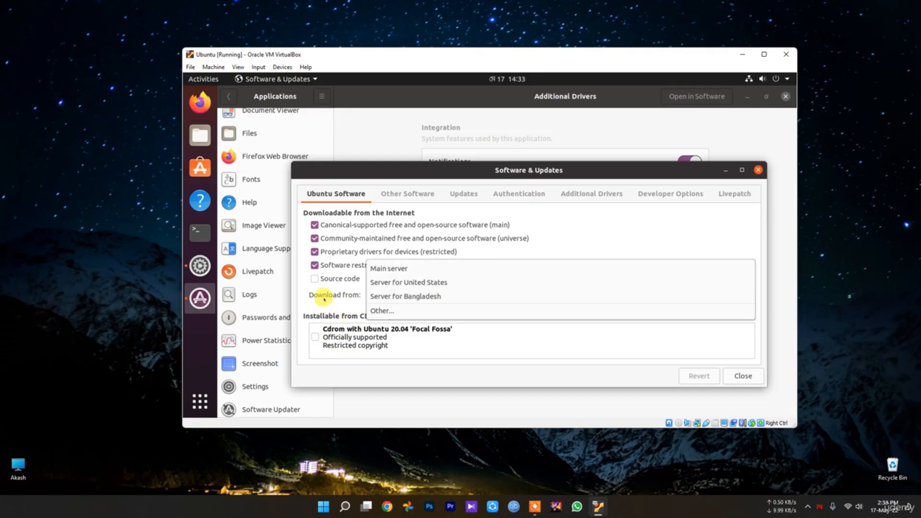
{"action": "left_click", "coordinate": [405, 296]}
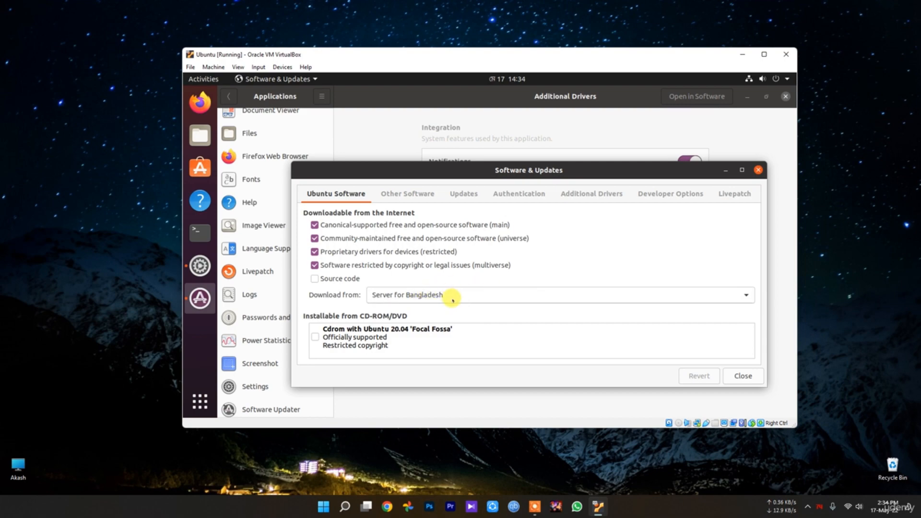
{"action": "left_click", "coordinate": [489, 295]}
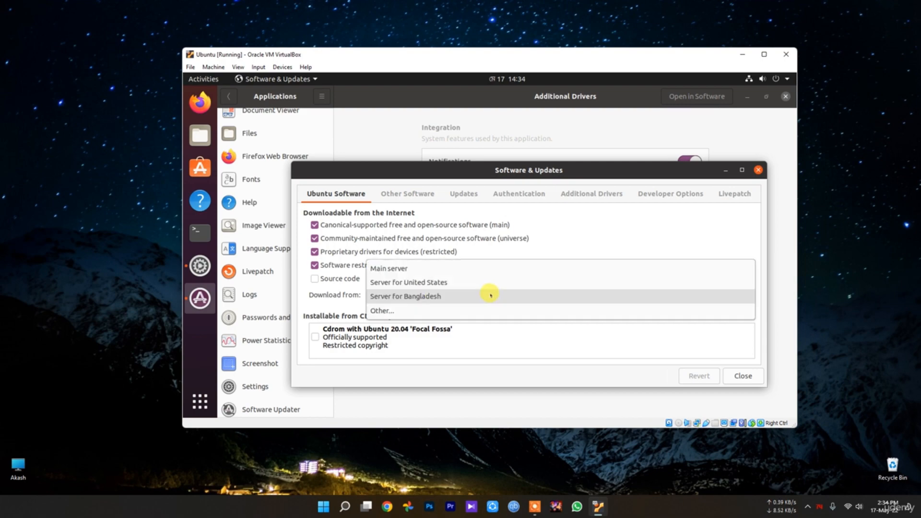
{"action": "left_click", "coordinate": [449, 311]}
{"action": "left_click", "coordinate": [615, 221]}
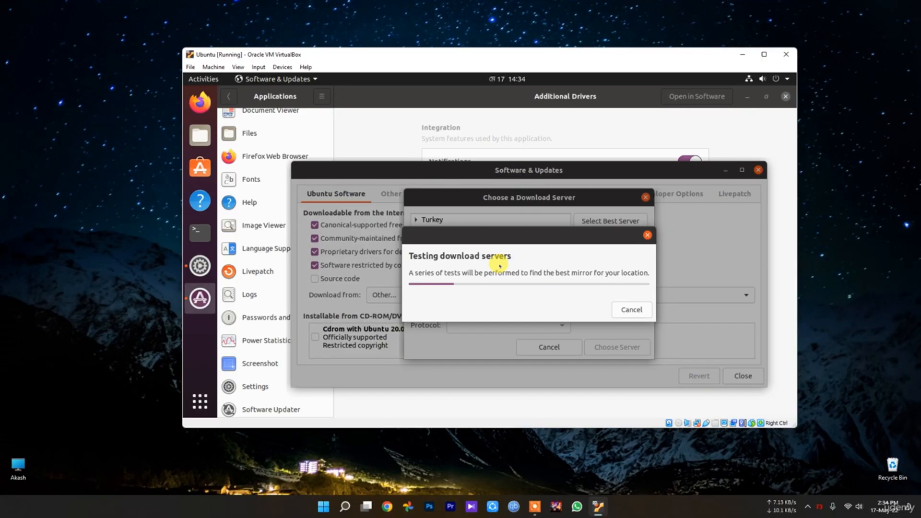
{"action": "left_click", "coordinate": [617, 310]}
{"action": "left_click", "coordinate": [528, 297]}
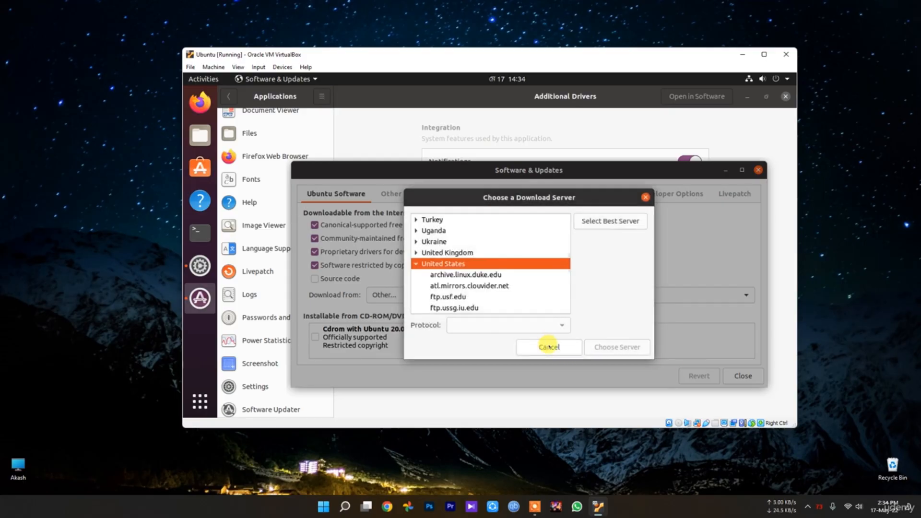
{"action": "left_click", "coordinate": [549, 346]}
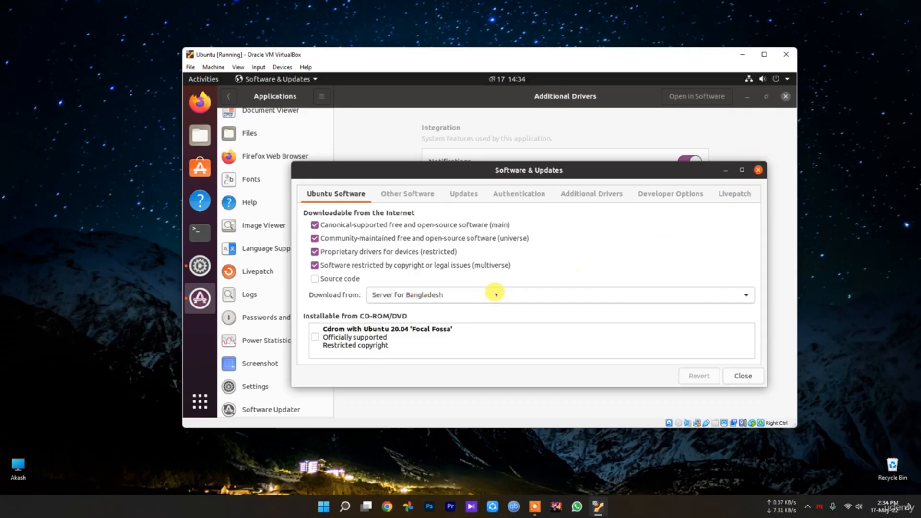
{"action": "left_click", "coordinate": [418, 294]}
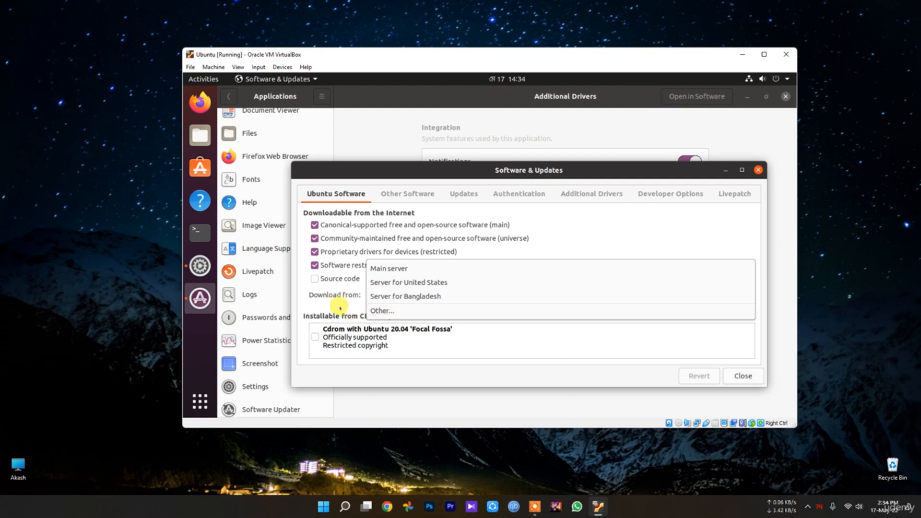
{"action": "left_click", "coordinate": [561, 294]}
Step: Close the Software & Updates dialog and the Settings window
{"action": "left_click", "coordinate": [758, 170]}
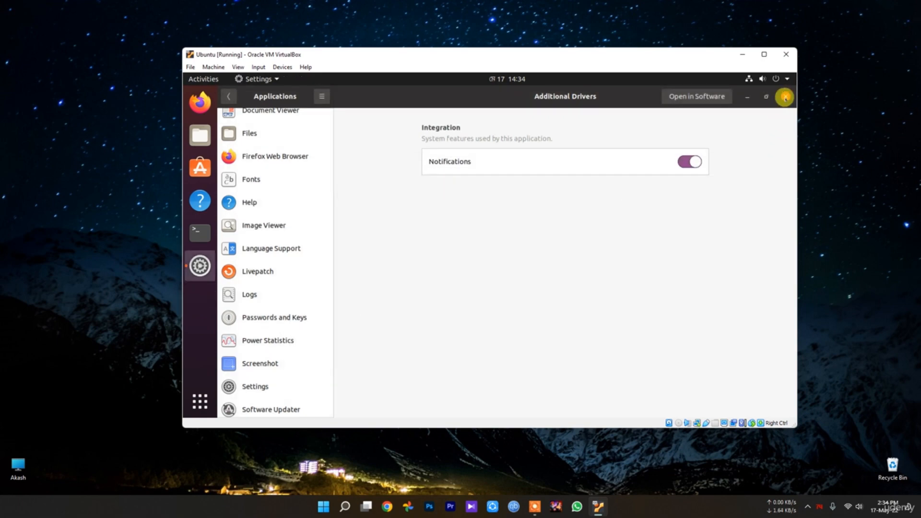
{"action": "left_click", "coordinate": [785, 97]}
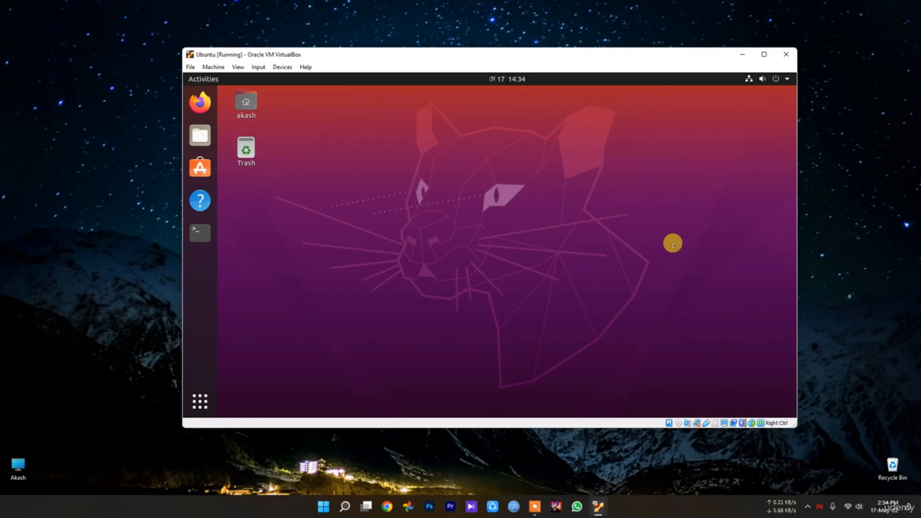
Step: In a new terminal, run 'sudo add-apt-repository ppa:apt-fast/stable', entering the password and confirming
{"action": "left_click", "coordinate": [192, 229]}
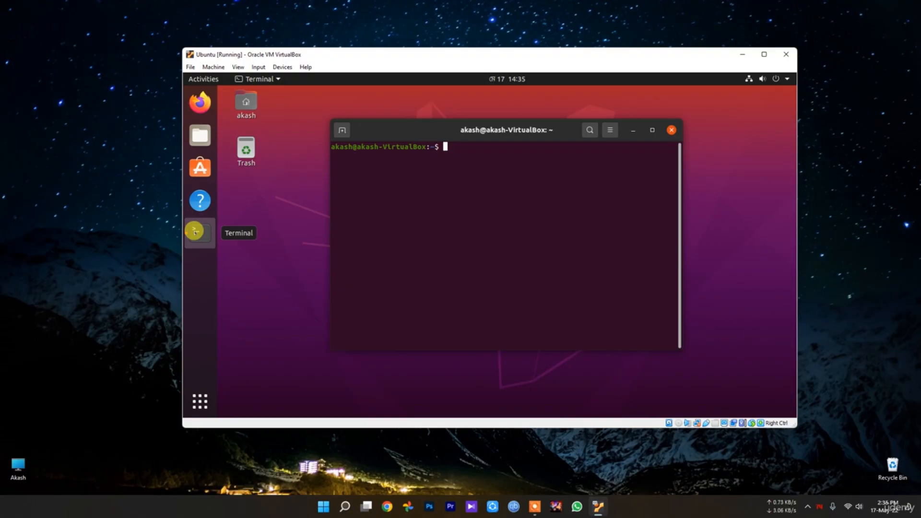
{"action": "type", "text": "sudo add-apt="}
{"action": "key", "text": "BackSpace"}
{"action": "type", "text": "-re"}
{"action": "type", "text": "p"}
{"action": "key", "text": "BackSpace"}
{"action": "key", "text": "BackSpace"}
{"action": "type", "text": "pository"}
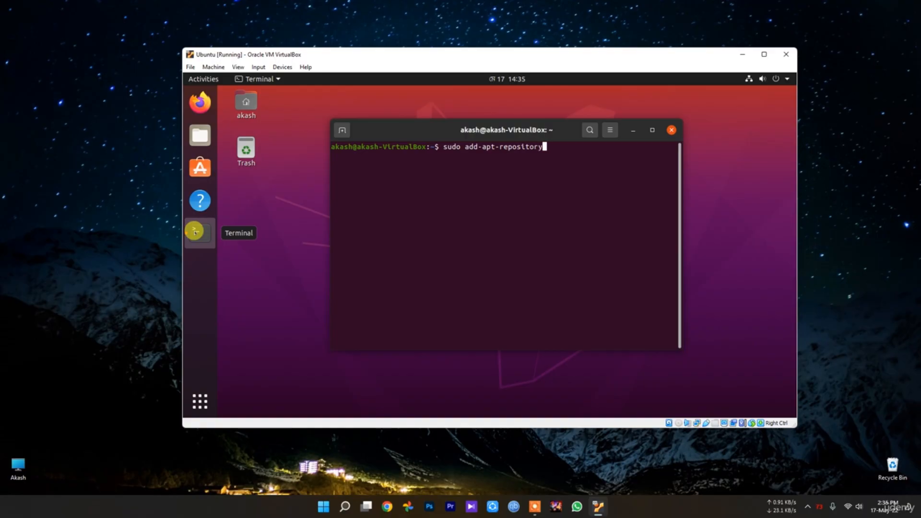
{"action": "type", "text": " ppa\""}
{"action": "key", "text": "BackSpace"}
{"action": "type", "text": ":apt-fast/stable"}
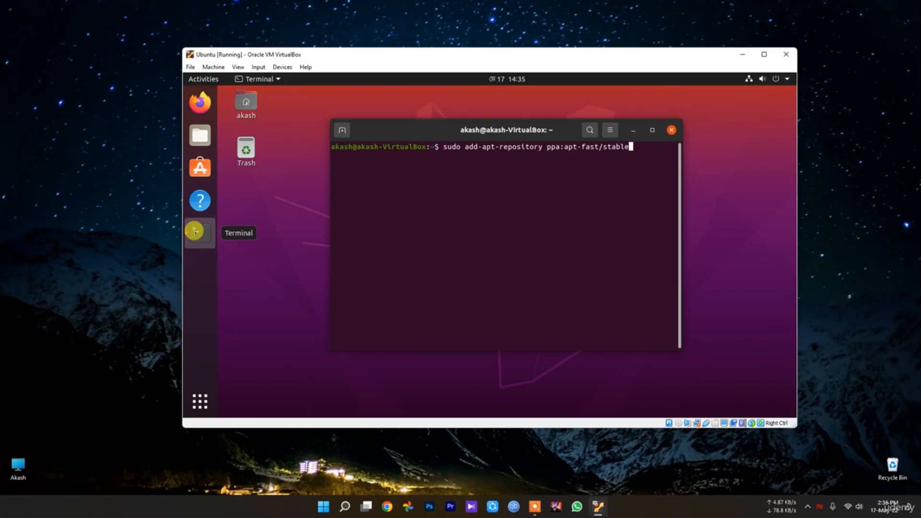
{"action": "key", "text": "Return"}
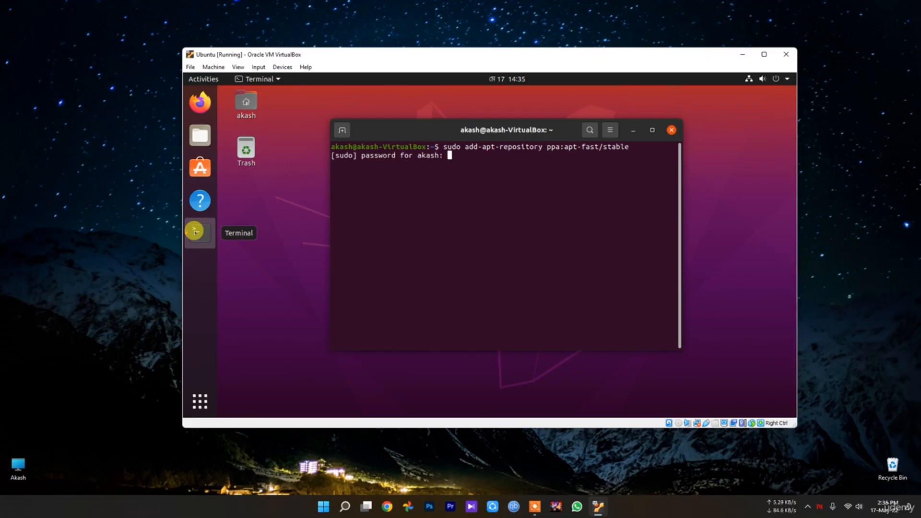
{"action": "key", "text": "Return"}
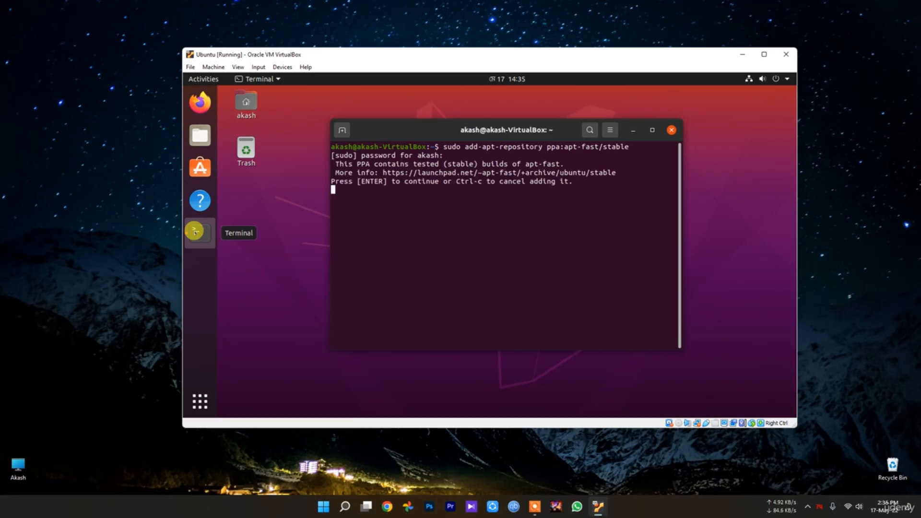
{"action": "key", "text": "Return"}
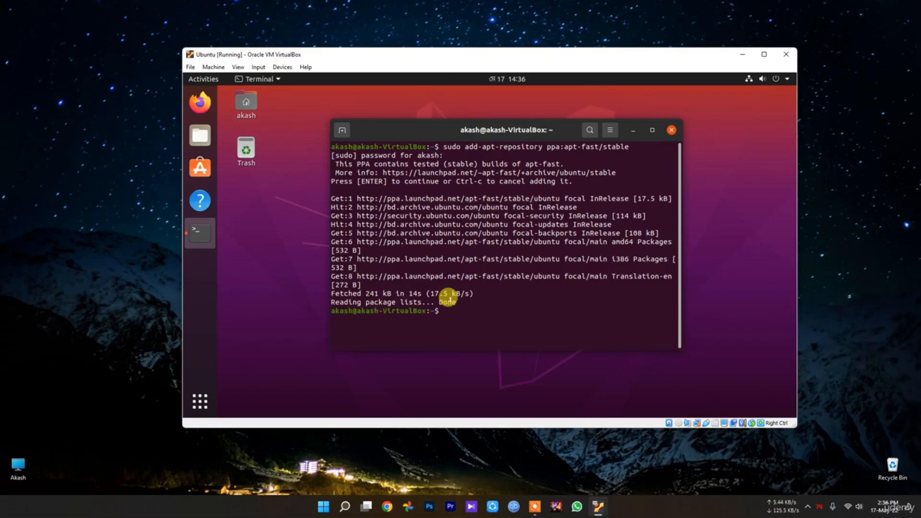
Step: Run 'sudo apt-get update', then 'sudo apt-get install apt-fast'
{"action": "type", "text": "sudo "}
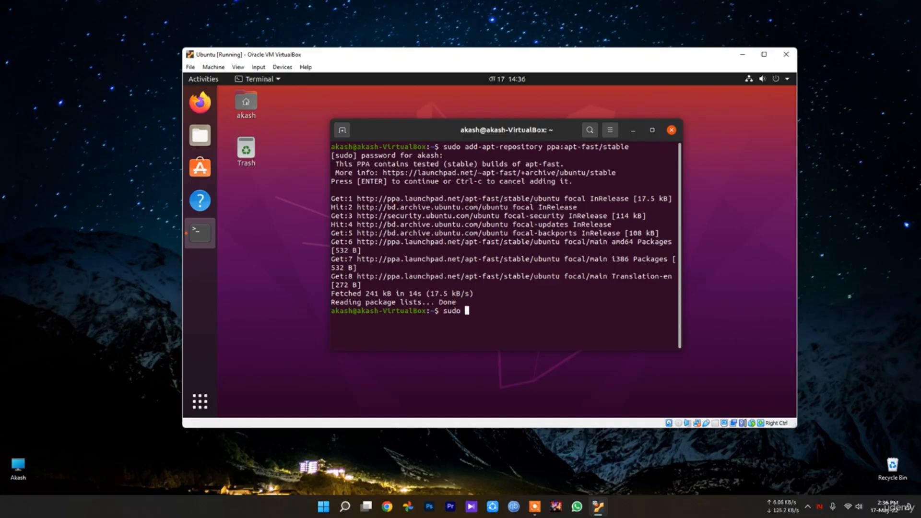
{"action": "type", "text": "apt-get update"}
{"action": "key", "text": "Return"}
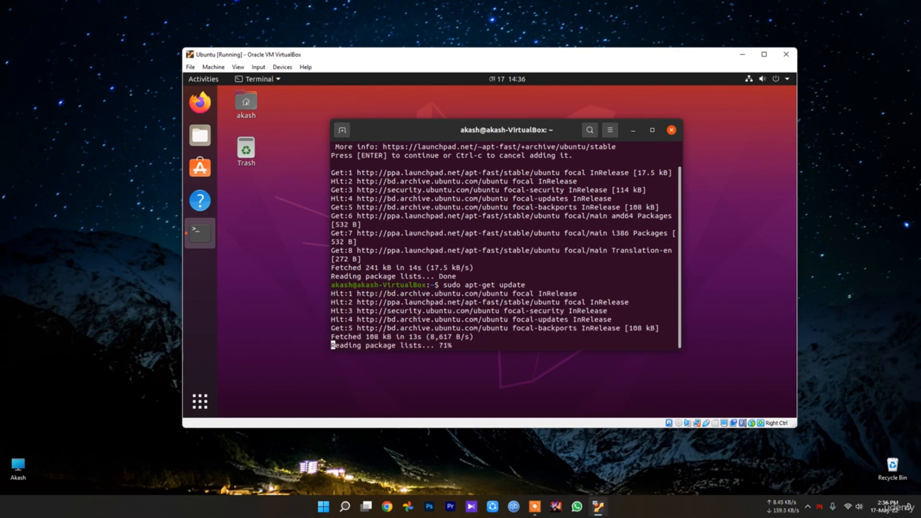
{"action": "type", "text": "s"}
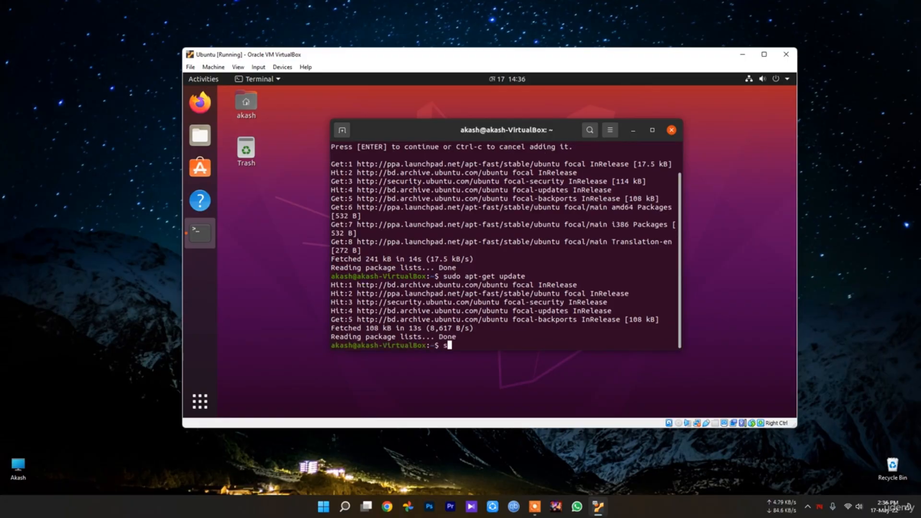
{"action": "type", "text": "udo apt"}
{"action": "key", "text": "Up"}
{"action": "key", "text": "BackSpace"}
{"action": "key", "text": "BackSpace"}
{"action": "key", "text": "BackSpace"}
{"action": "key", "text": "BackSpace"}
{"action": "key", "text": "BackSpace"}
{"action": "key", "text": "BackSpace"}
{"action": "type", "text": "install "}
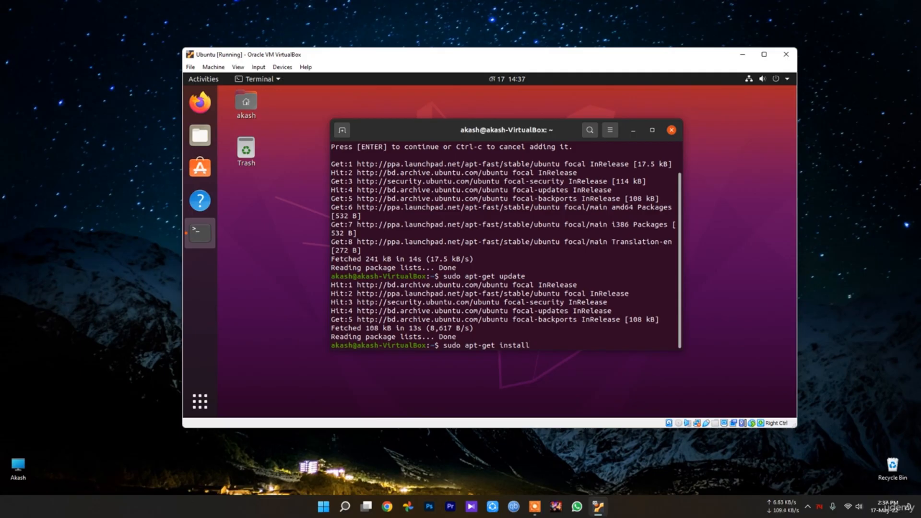
{"action": "type", "text": "apt-fa"}
{"action": "type", "text": "st"}
{"action": "key", "text": "Return"}
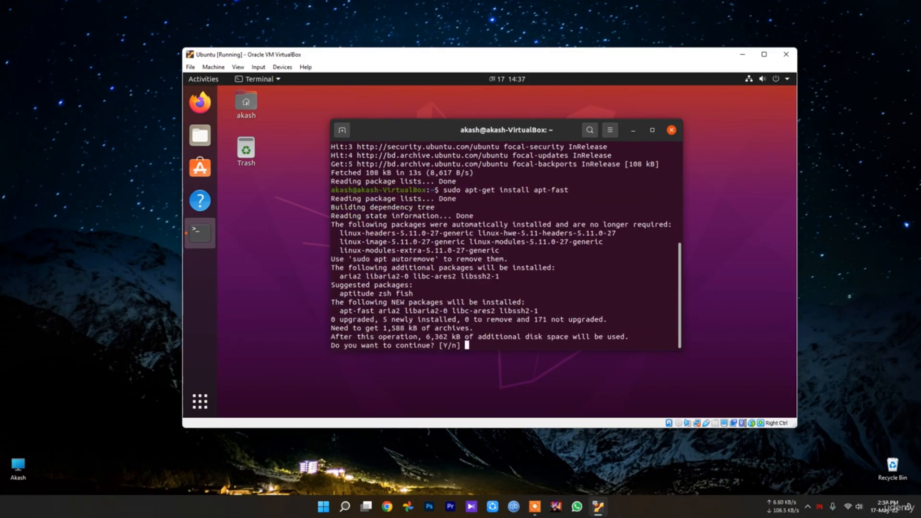
Step: Confirm the install and configure apt-fast with apt-get, 5 maximum connections, and confirmation suppressed
{"action": "type", "text": "y"}
{"action": "key", "text": "Return"}
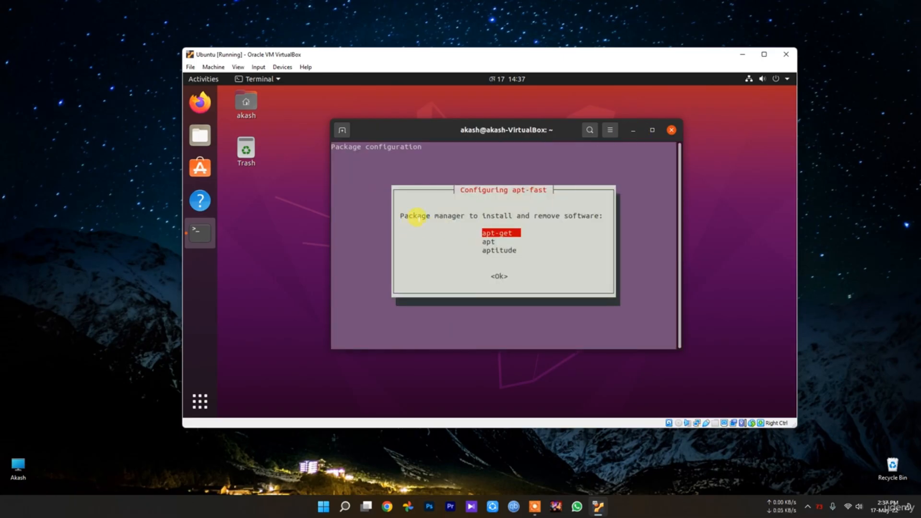
{"action": "key", "text": "Return"}
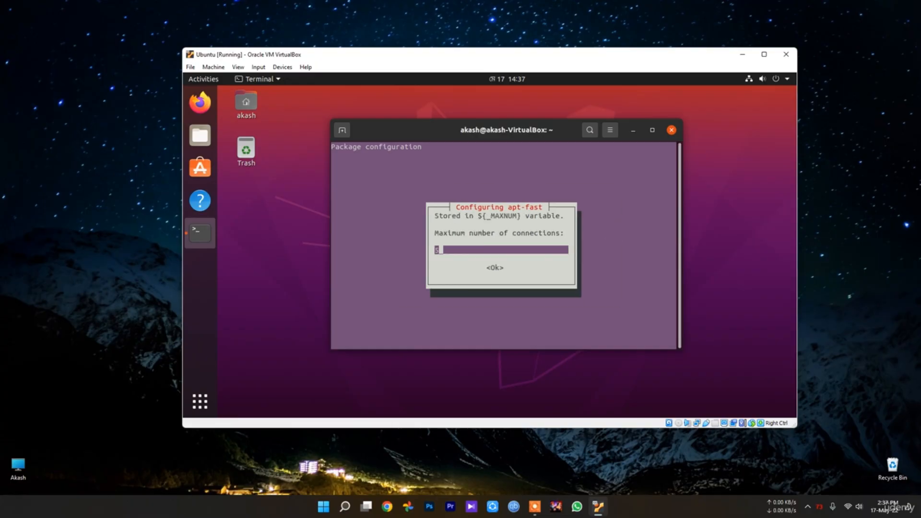
{"action": "key", "text": "Return"}
{"action": "key", "text": "Left"}
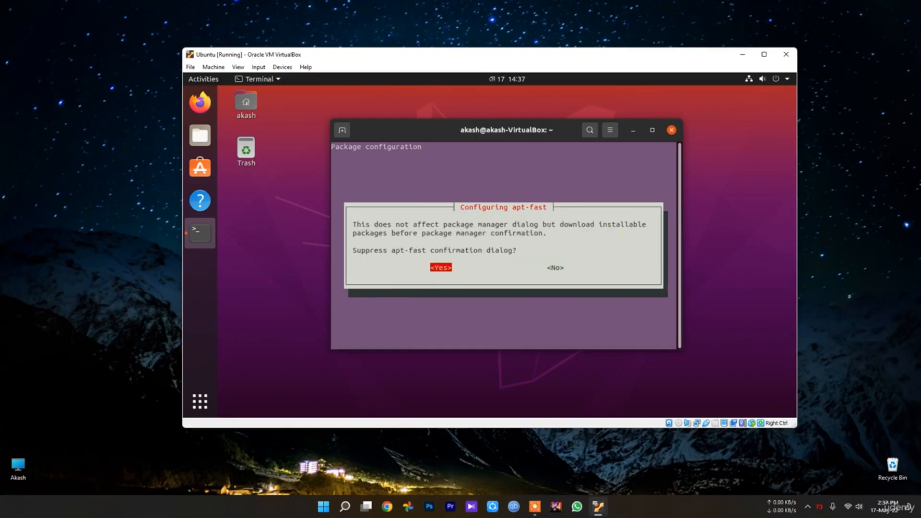
{"action": "key", "text": "Return"}
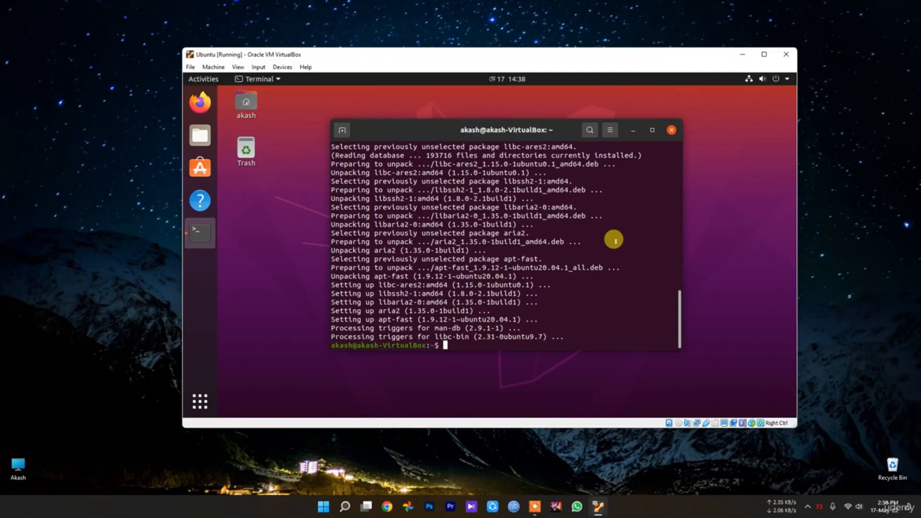
Step: Run 'sudo gedit /etc/apt/apt/config.d/00aptitude' to open the config file in gedit
{"action": "type", "text": "sudo "}
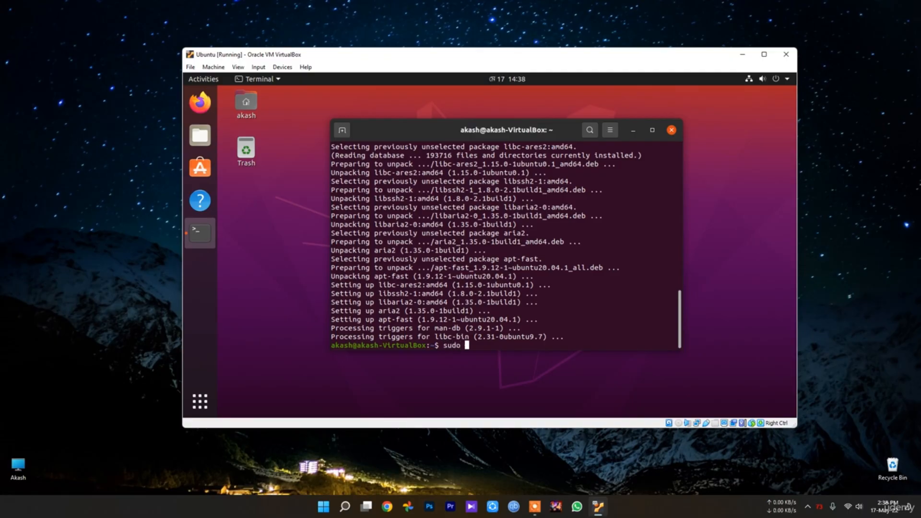
{"action": "type", "text": "gedit /etc/apt/apt/"}
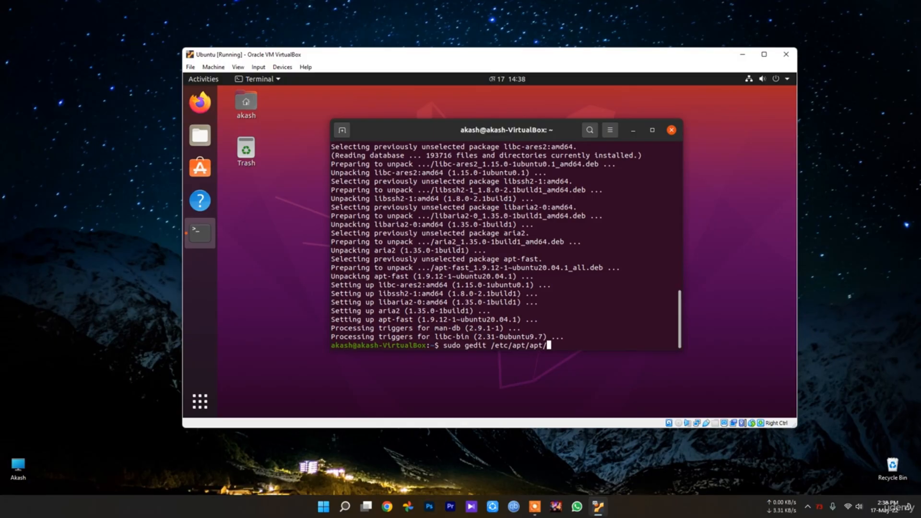
{"action": "type", "text": "config.d/00aptitude"}
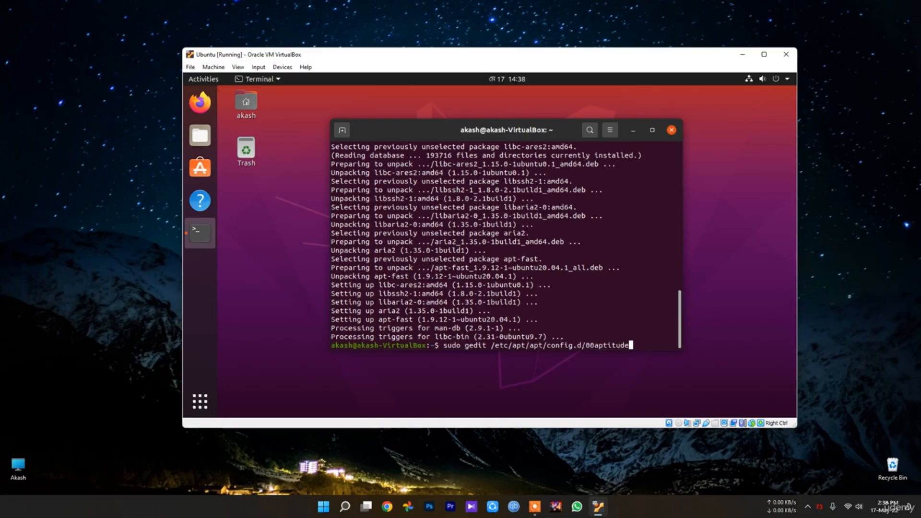
{"action": "key", "text": "Return"}
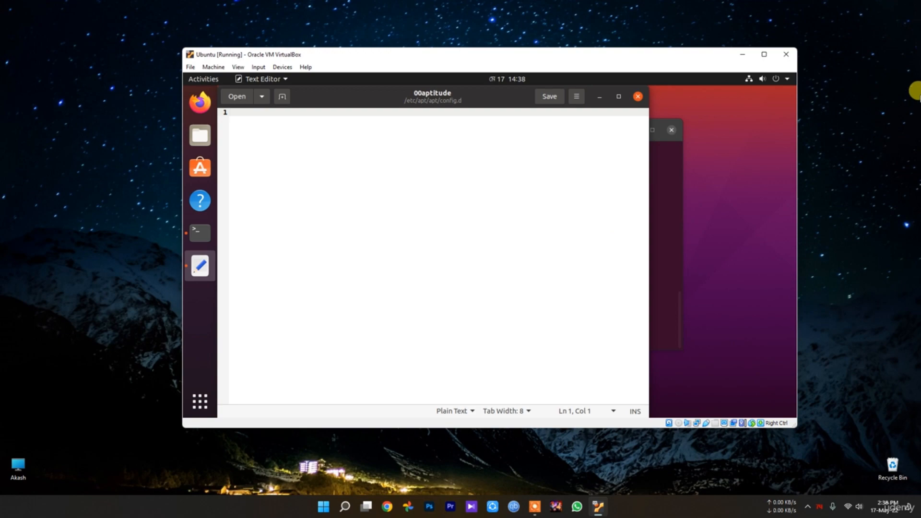
Step: Type Acquire::Language "none"; into the file, attempt a save, then close gedit without saving
{"action": "type", "text": "A"}
{"action": "type", "text": "cquire::"}
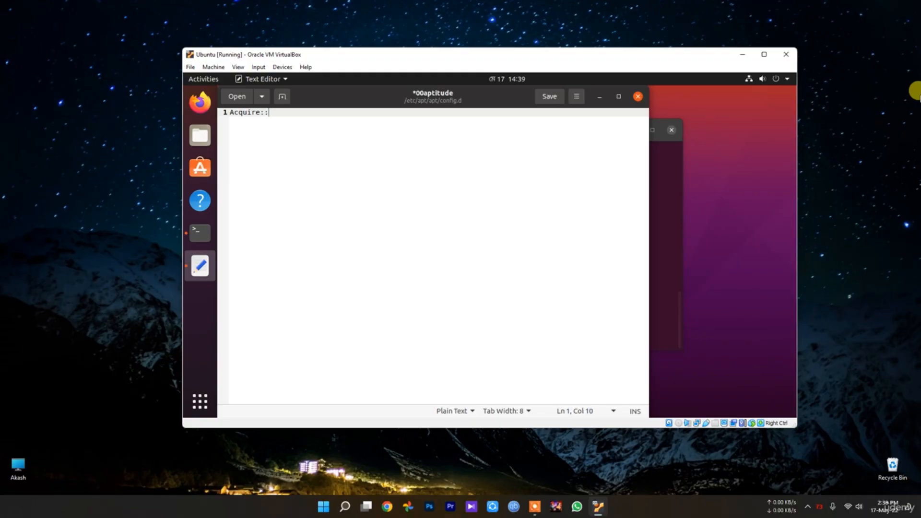
{"action": "type", "text": "Language \"none\";"}
{"action": "left_click", "coordinate": [549, 96]}
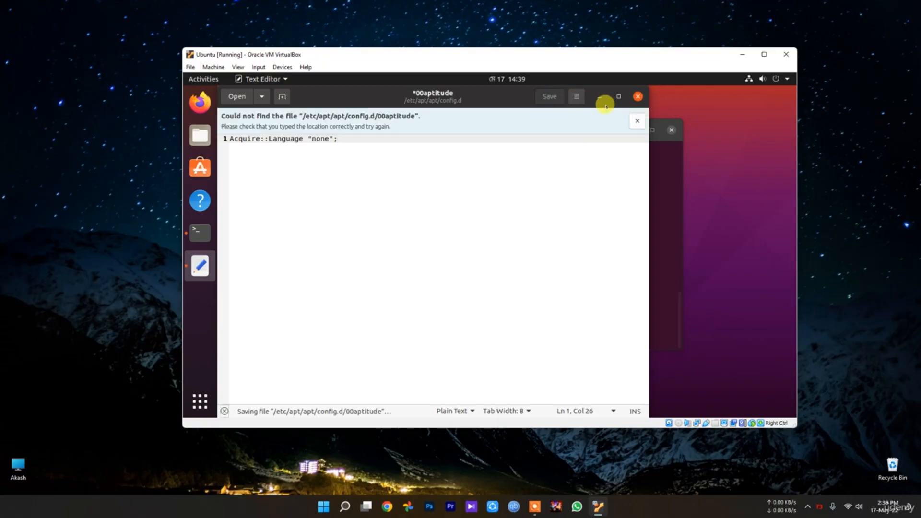
{"action": "left_click", "coordinate": [638, 97]}
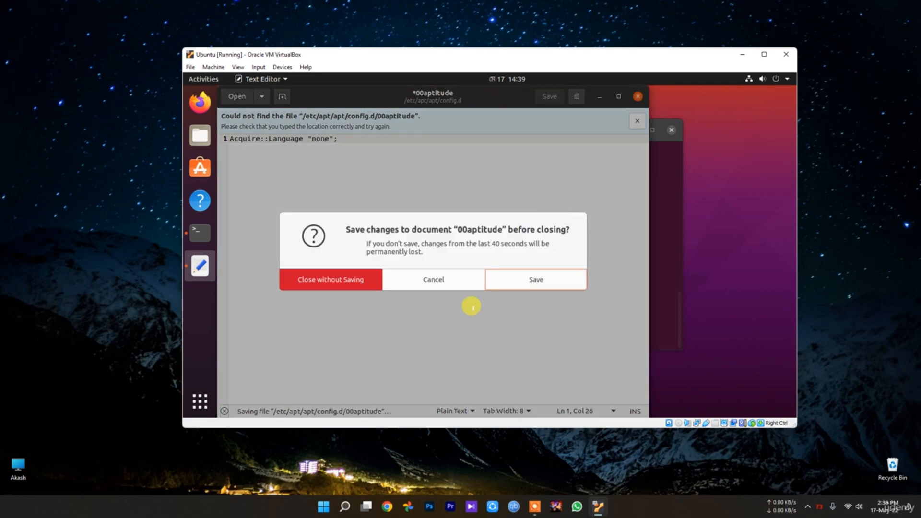
{"action": "left_click", "coordinate": [434, 277]}
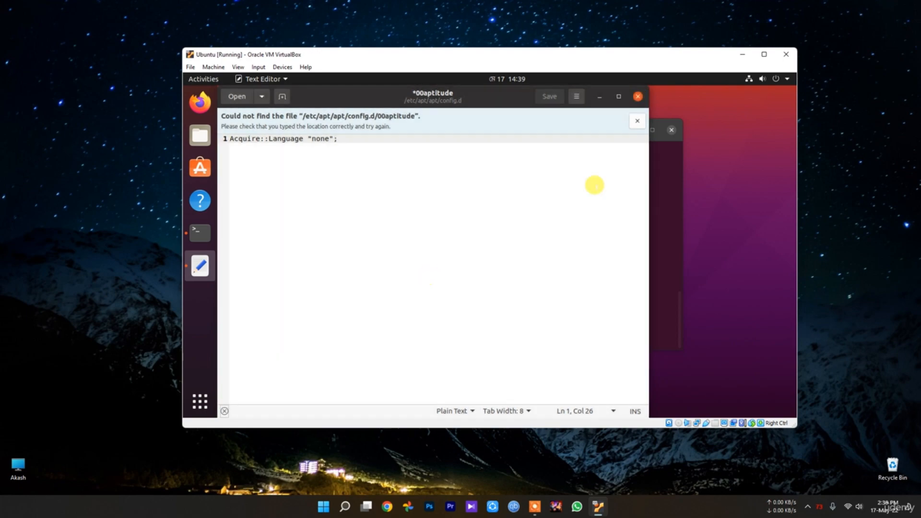
{"action": "left_click", "coordinate": [637, 96]}
{"action": "left_click", "coordinate": [339, 275]}
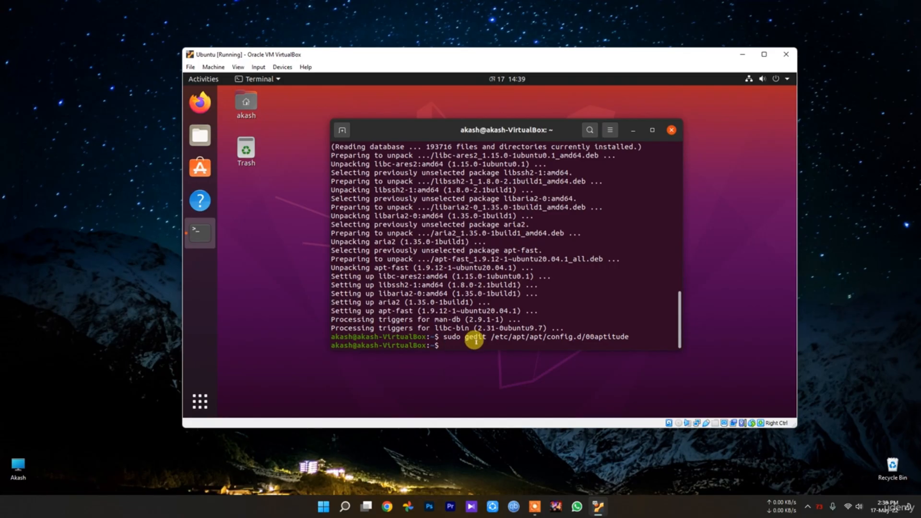
Step: Install tlp and tlp-rdw with 'sudo apt install tlp tlp-rdw'
{"action": "key", "text": "Return"}
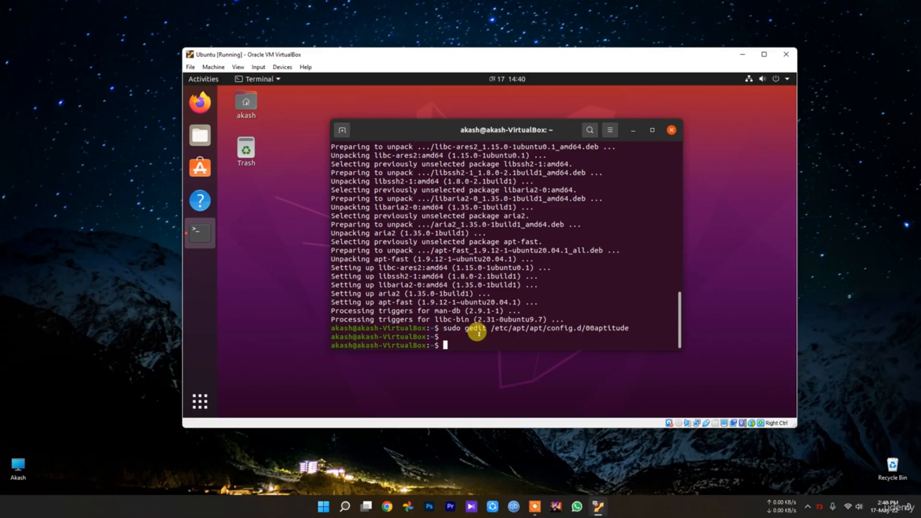
{"action": "type", "text": "sudo apt install tlp tlp-rdw"}
{"action": "key", "text": "Return"}
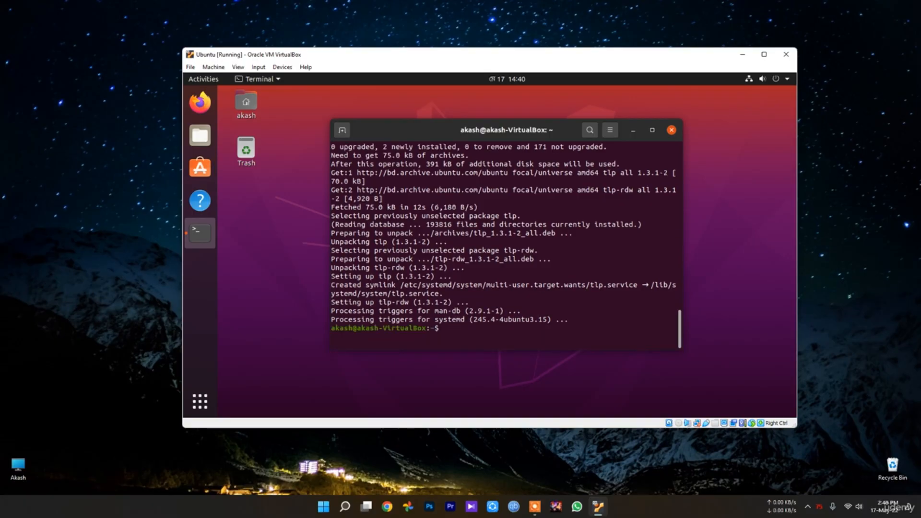
Step: Run sudo tlp start once the install finishes, so TLP reports starting in AC mode
{"action": "type", "text": "sudo tlp start"}
{"action": "key", "text": "Return"}
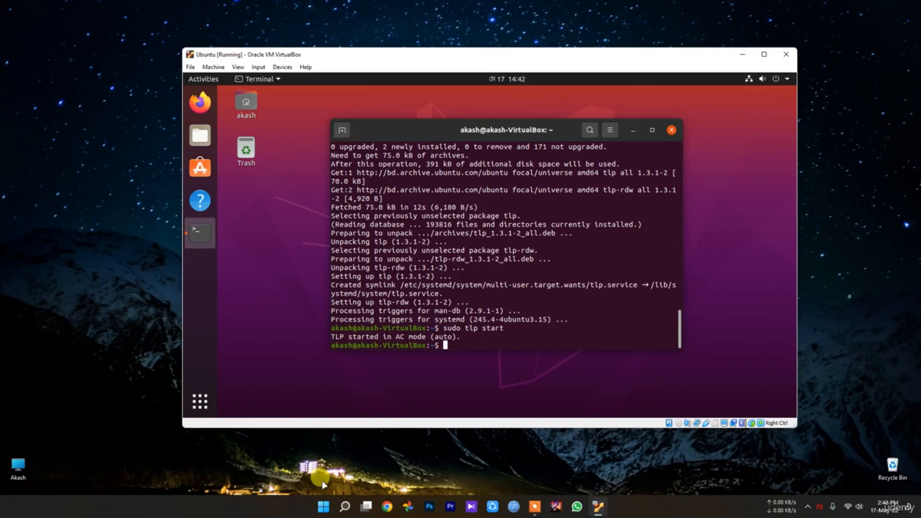
Step: Close the terminal, then view the app grid's Frequent and All lists and return to the desktop
{"action": "mouse_move", "coordinate": [820, 508]}
{"action": "left_click", "coordinate": [671, 130]}
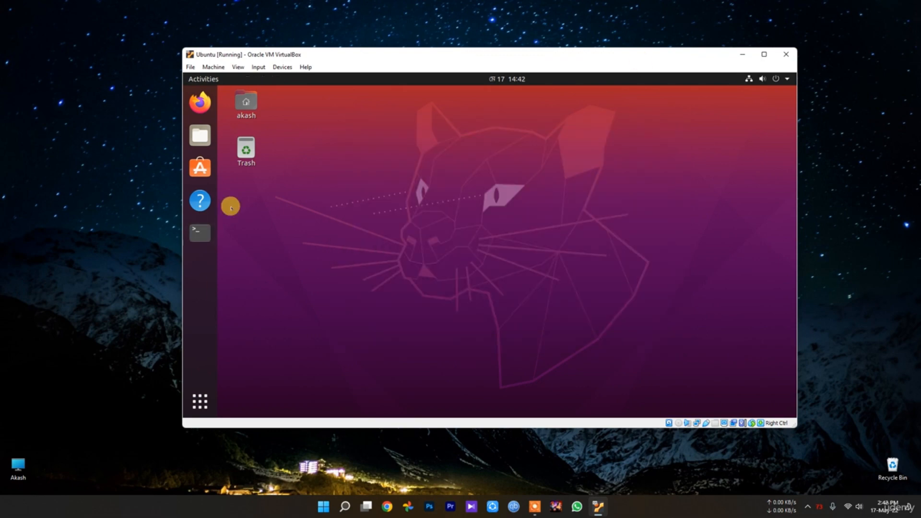
{"action": "left_click", "coordinate": [195, 402]}
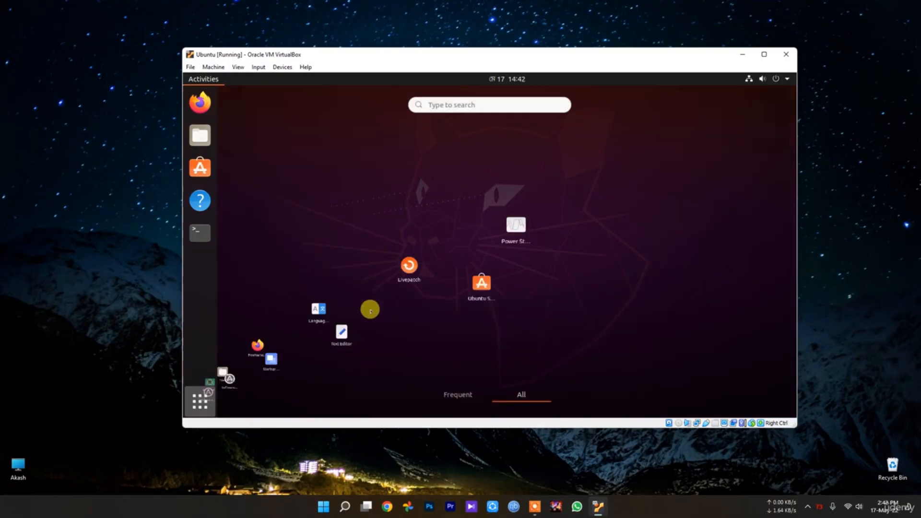
{"action": "left_click", "coordinate": [458, 393]}
{"action": "left_click", "coordinate": [528, 392]}
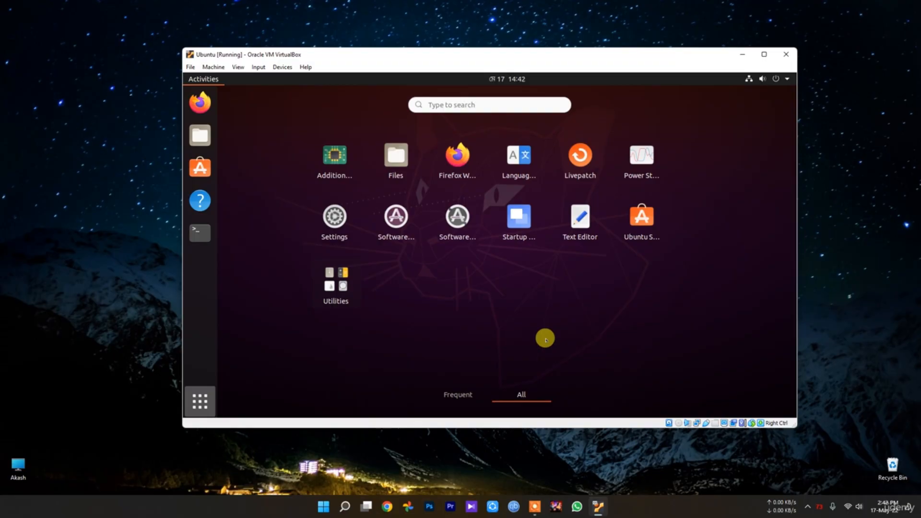
{"action": "left_click", "coordinate": [199, 403]}
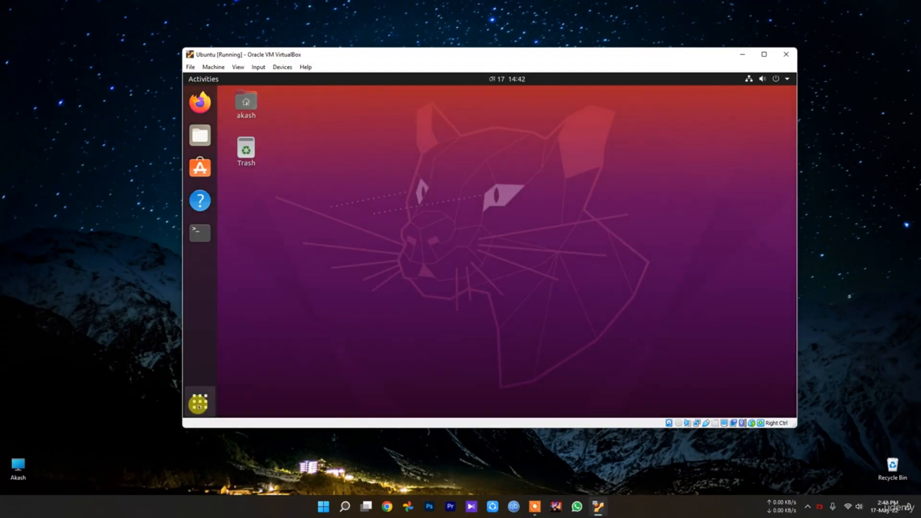
Step: Search the app grid for 'd' and then 'clean', then clear the query to show all apps
{"action": "left_click", "coordinate": [199, 403]}
{"action": "type", "text": "d"}
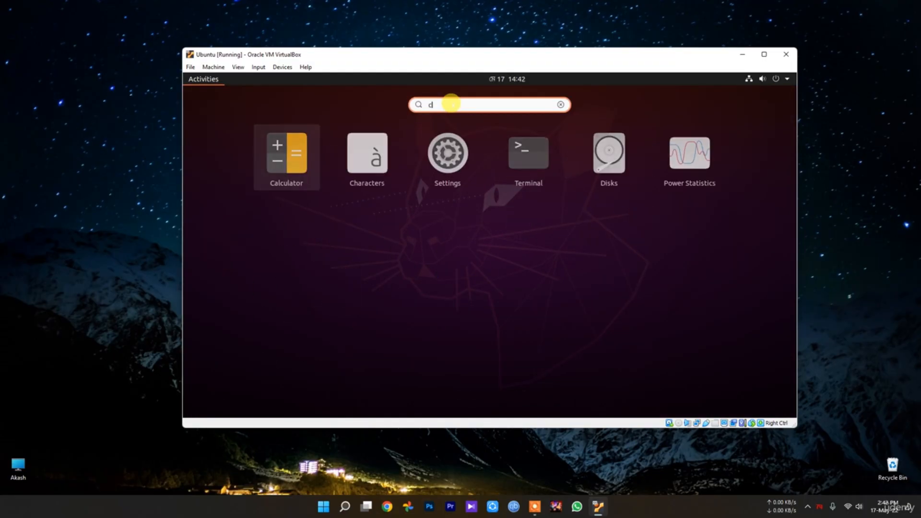
{"action": "key", "text": "BackSpace"}
{"action": "type", "text": "clean"}
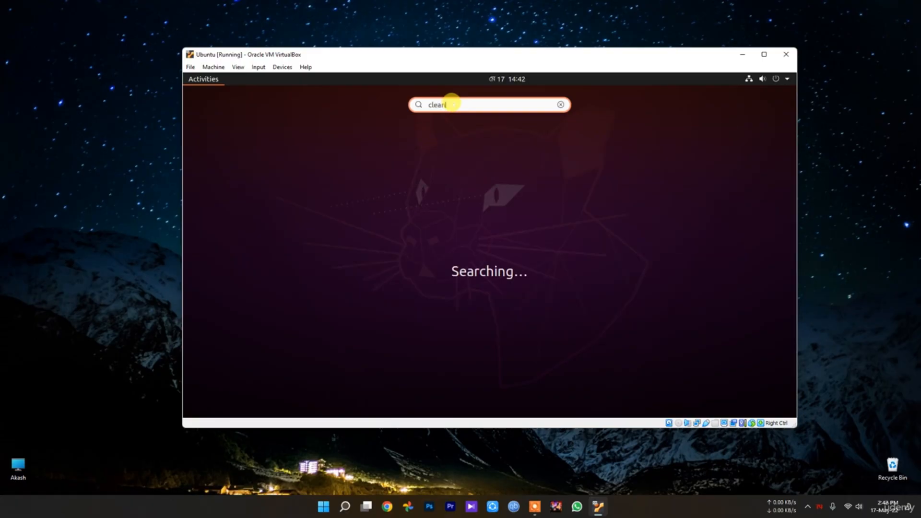
{"action": "key", "text": "BackSpace"}
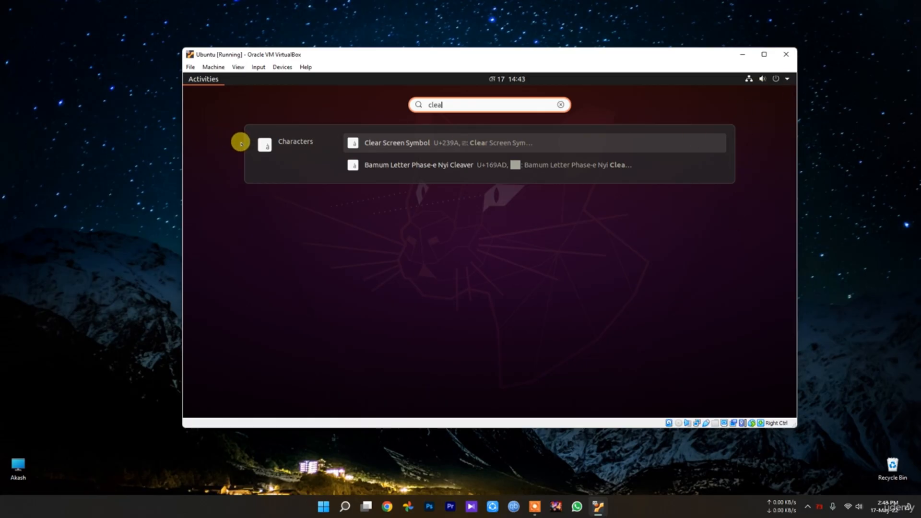
{"action": "key", "text": "BackSpace"}
{"action": "key", "text": "BackSpace"}
{"action": "key", "text": "BackSpace"}
{"action": "key", "text": "BackSpace"}
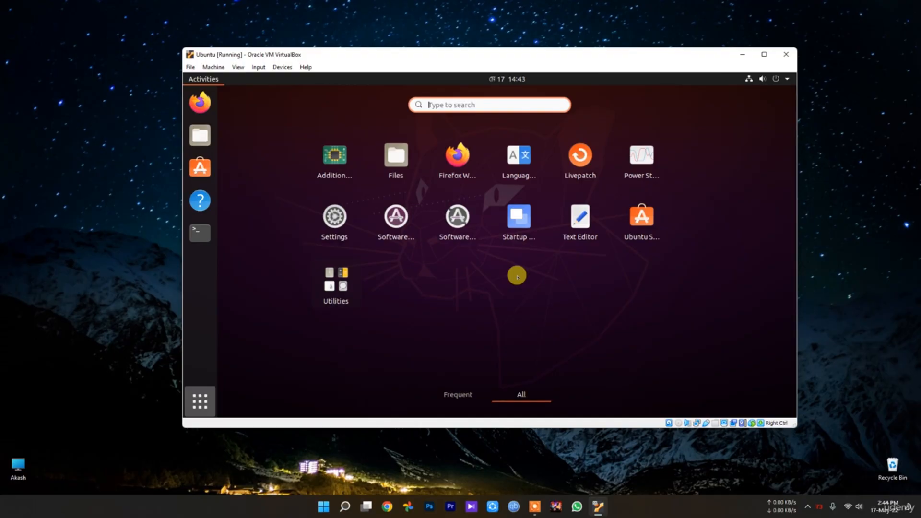
{"action": "left_click", "coordinate": [680, 274]}
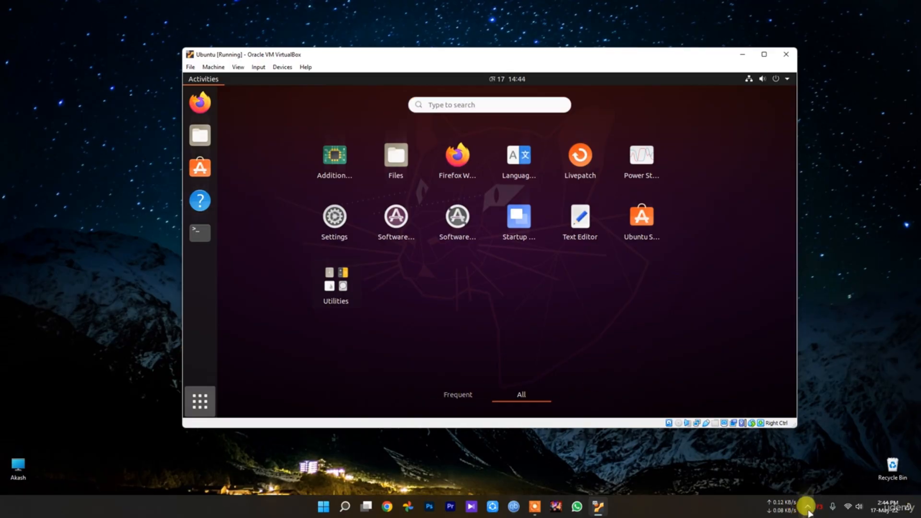